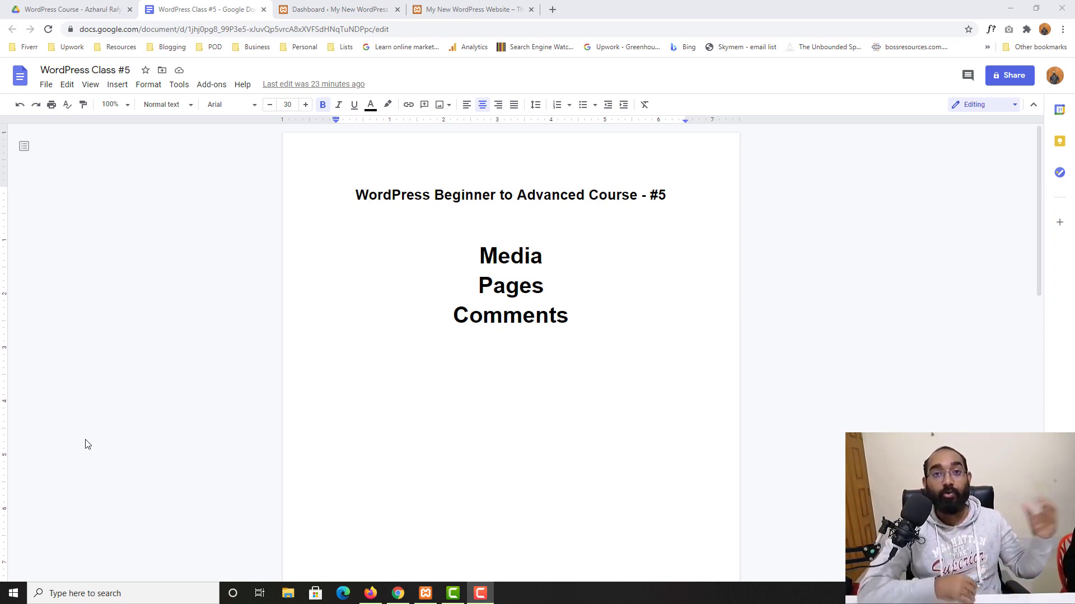
Step: Switch to the My New WordPress Website tab, browse the home page, and open the Blog page
{"action": "left_click", "coordinate": [474, 9]}
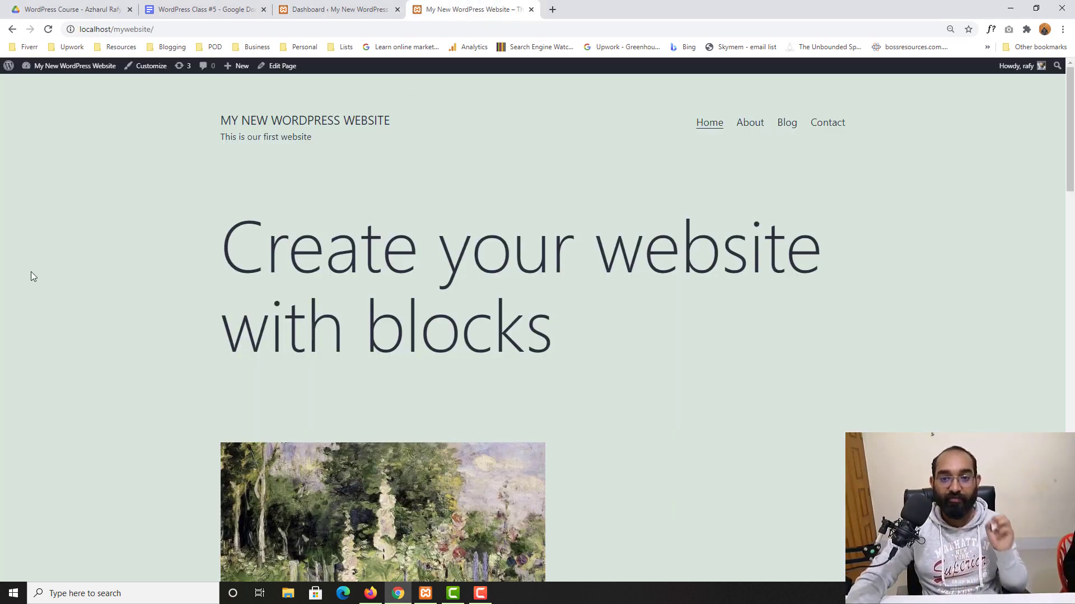
{"action": "scroll", "coordinate": [2, 364], "scroll_direction": "down", "scroll_amount": 20}
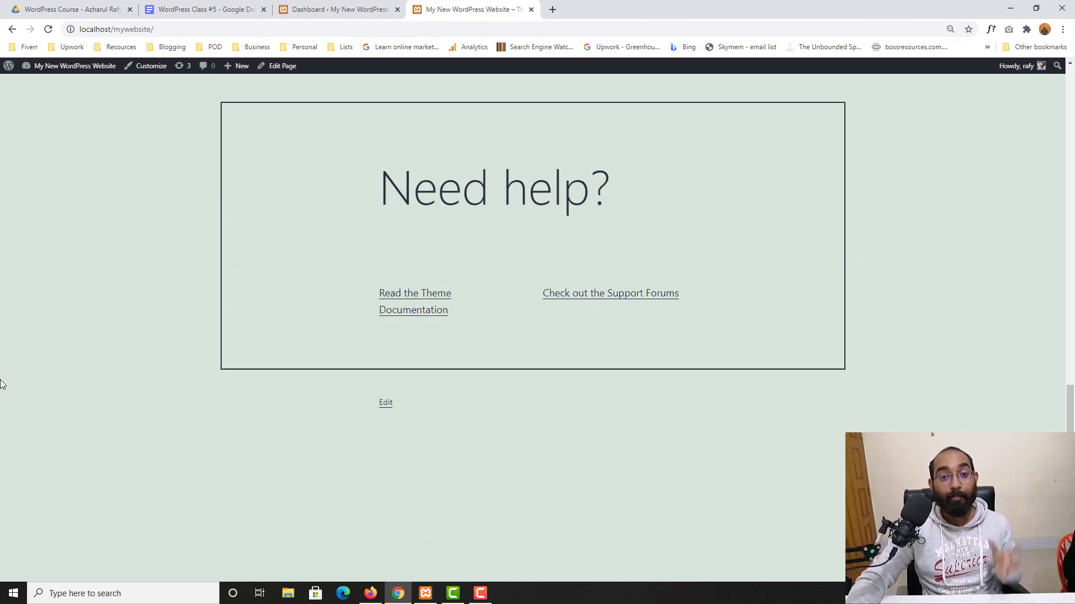
{"action": "scroll", "coordinate": [2, 385], "scroll_direction": "down", "scroll_amount": 5}
{"action": "scroll", "coordinate": [2, 385], "scroll_direction": "up", "scroll_amount": 15}
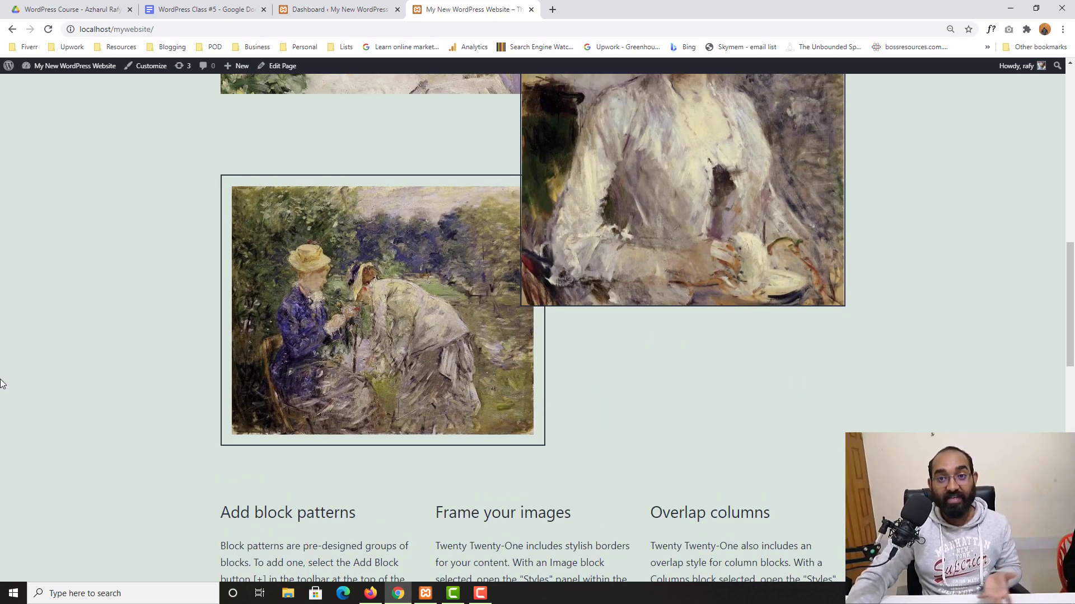
{"action": "scroll", "coordinate": [2, 384], "scroll_direction": "up", "scroll_amount": 10}
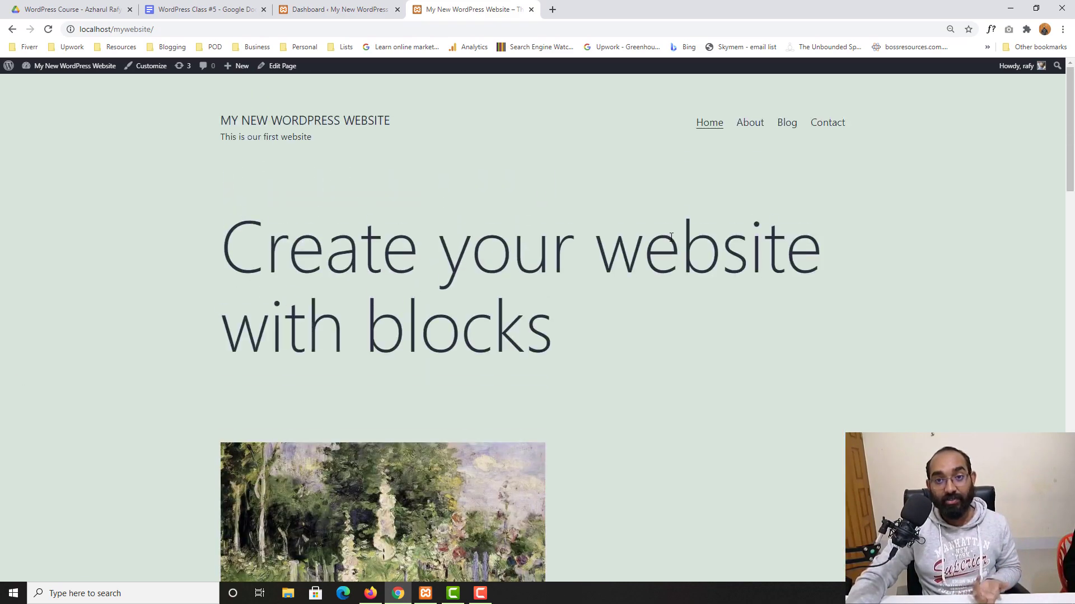
{"action": "left_click", "coordinate": [785, 136]}
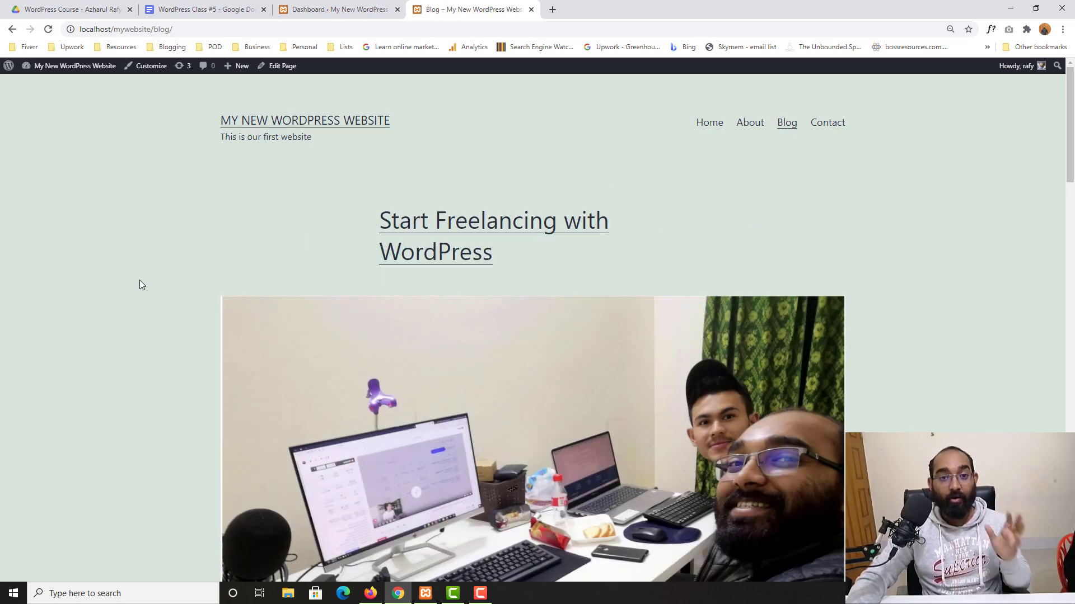
{"action": "scroll", "coordinate": [139, 285], "scroll_direction": "down", "scroll_amount": 20}
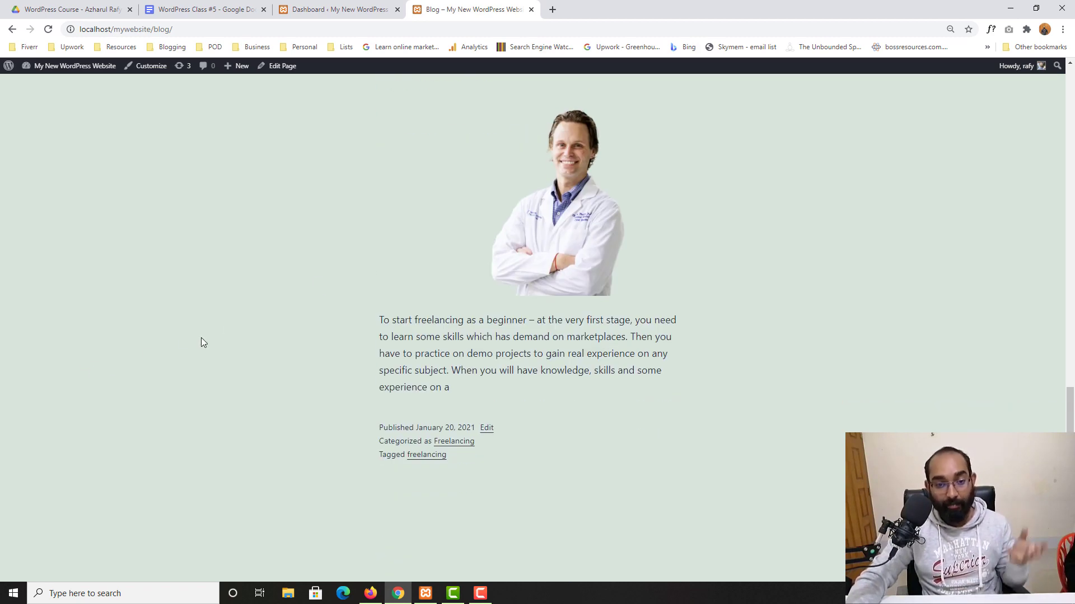
{"action": "scroll", "coordinate": [202, 342], "scroll_direction": "up", "scroll_amount": 20}
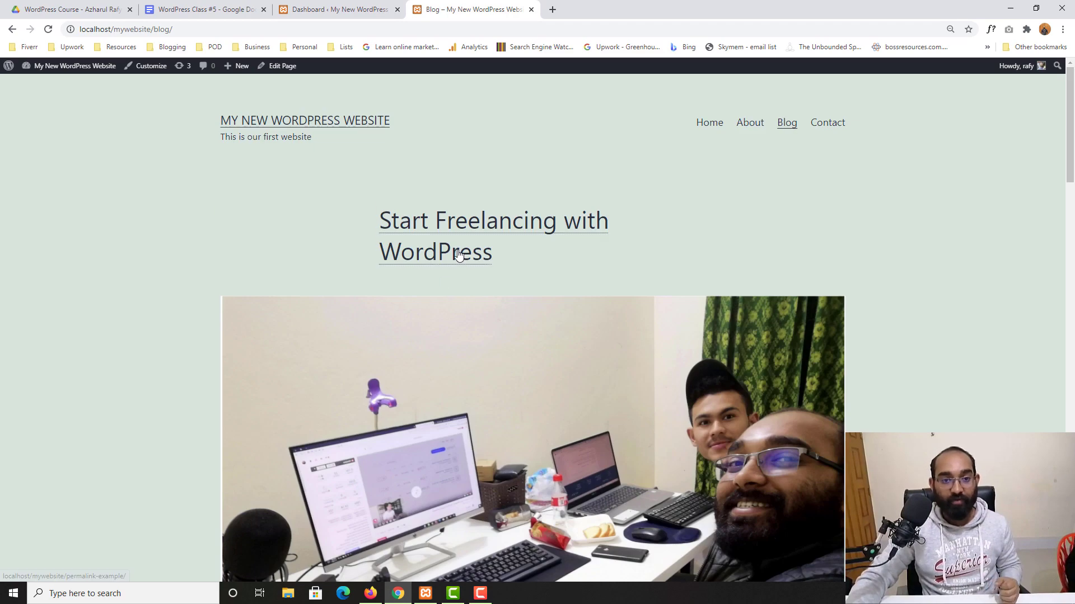
Step: Open the 'Start Freelancing with WordPress' post and scroll down to its links
{"action": "left_click", "coordinate": [459, 255]}
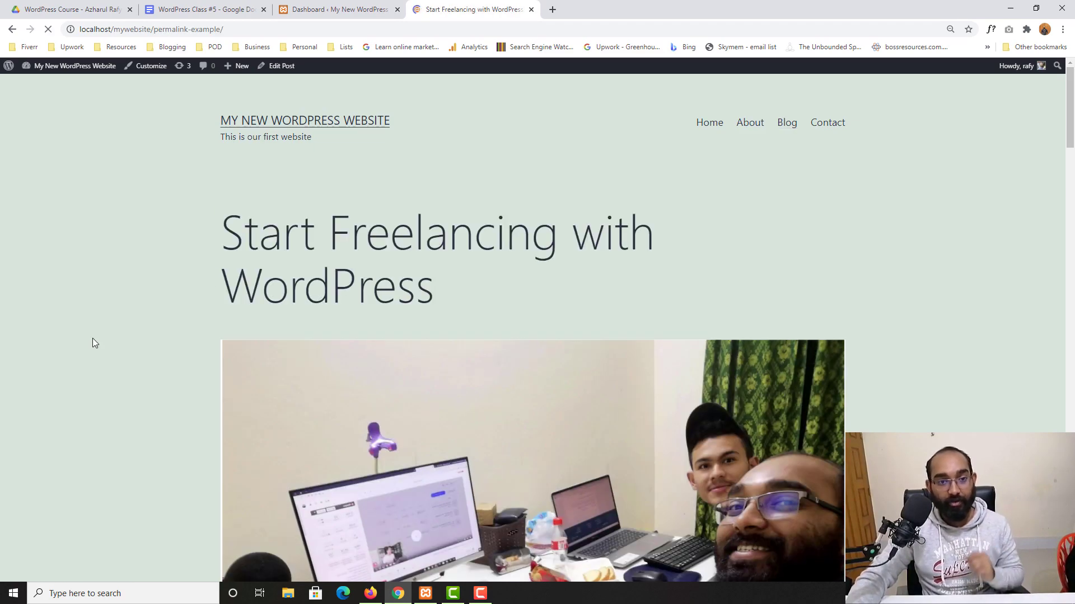
{"action": "scroll", "coordinate": [401, 304], "scroll_direction": "down", "scroll_amount": 3}
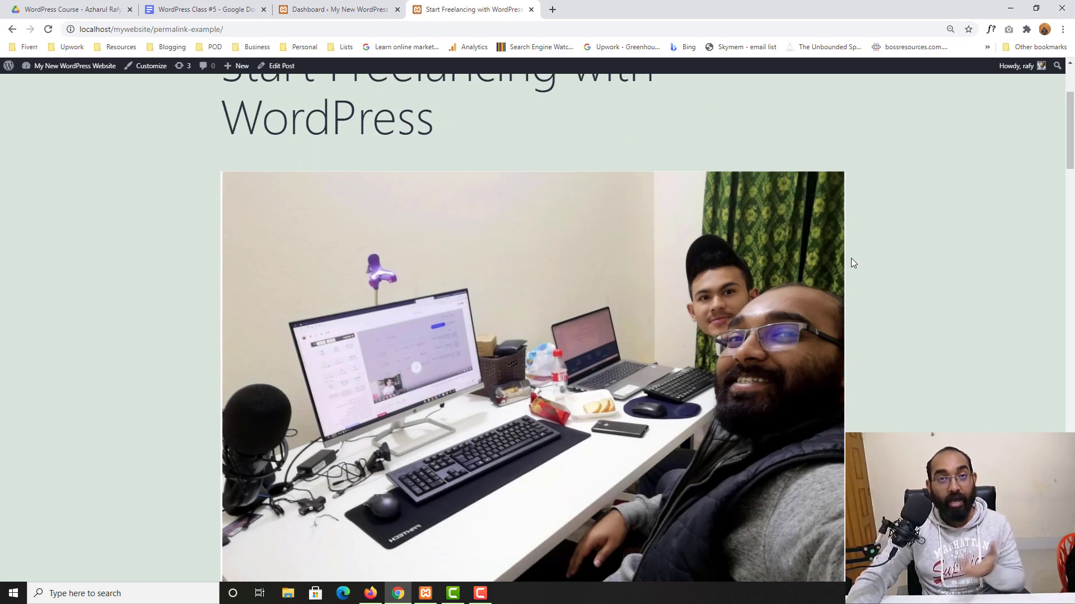
{"action": "scroll", "coordinate": [819, 227], "scroll_direction": "down", "scroll_amount": 9}
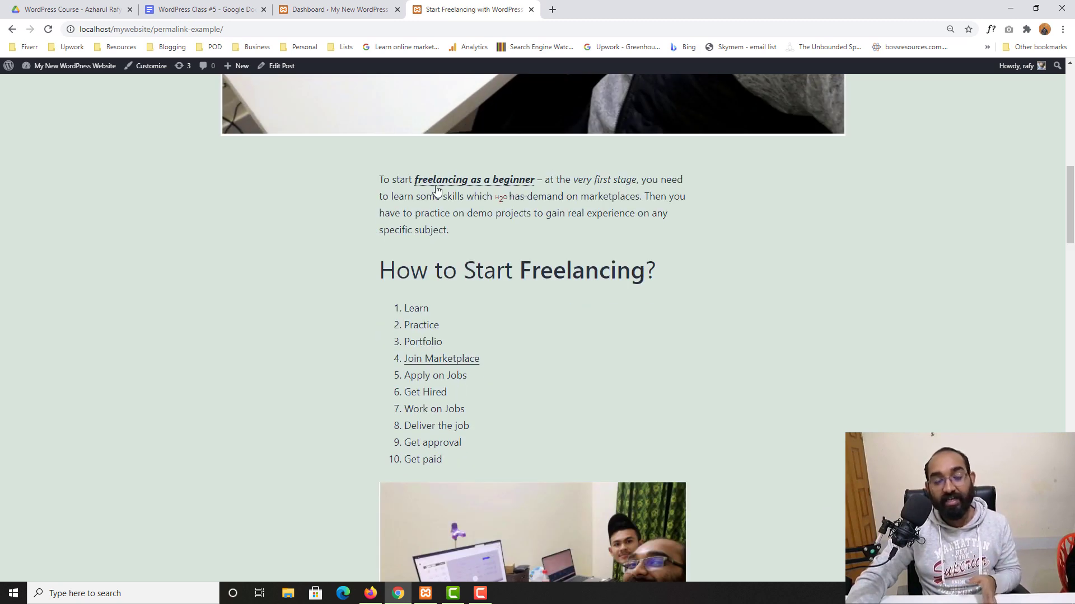
Step: Check that the 'freelancing as a beginner' link opens Upwork in new tabs, then close them
{"action": "right_click", "coordinate": [479, 186]}
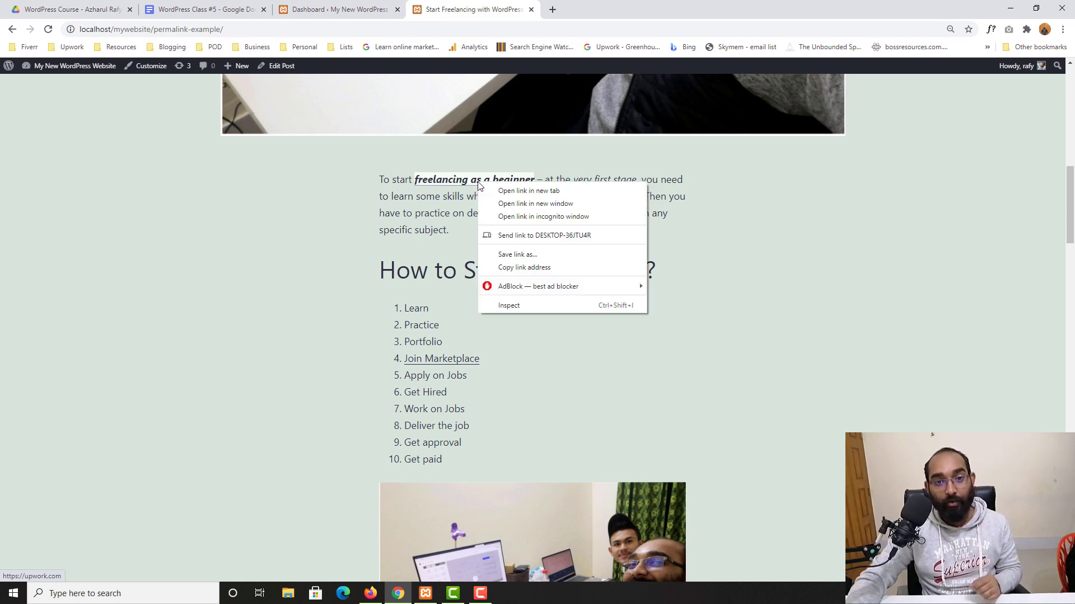
{"action": "left_click", "coordinate": [442, 188]}
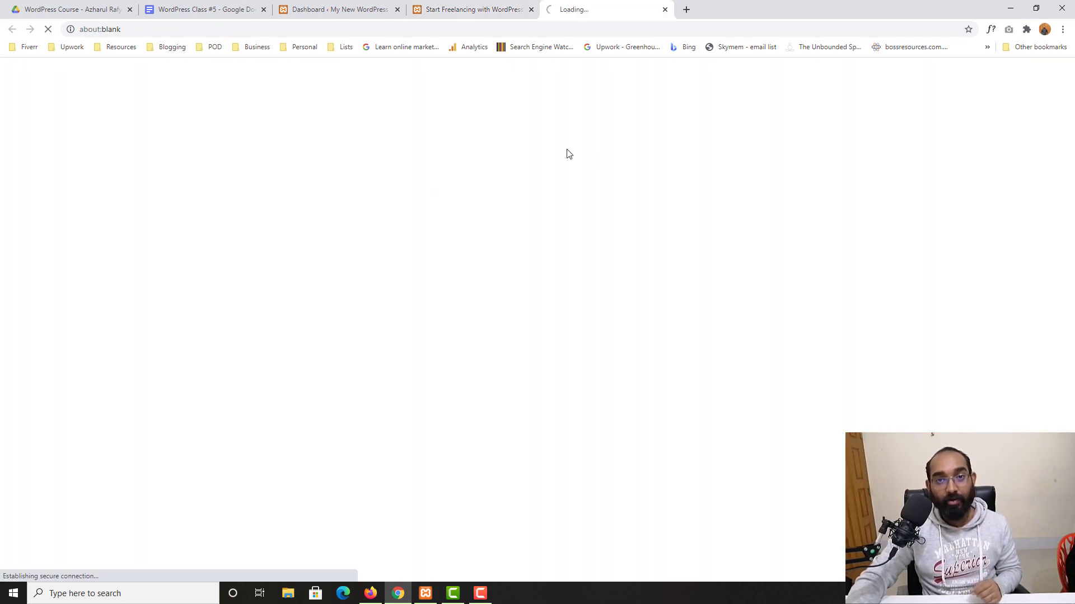
{"action": "key", "text": "ctrl+shift+Tab"}
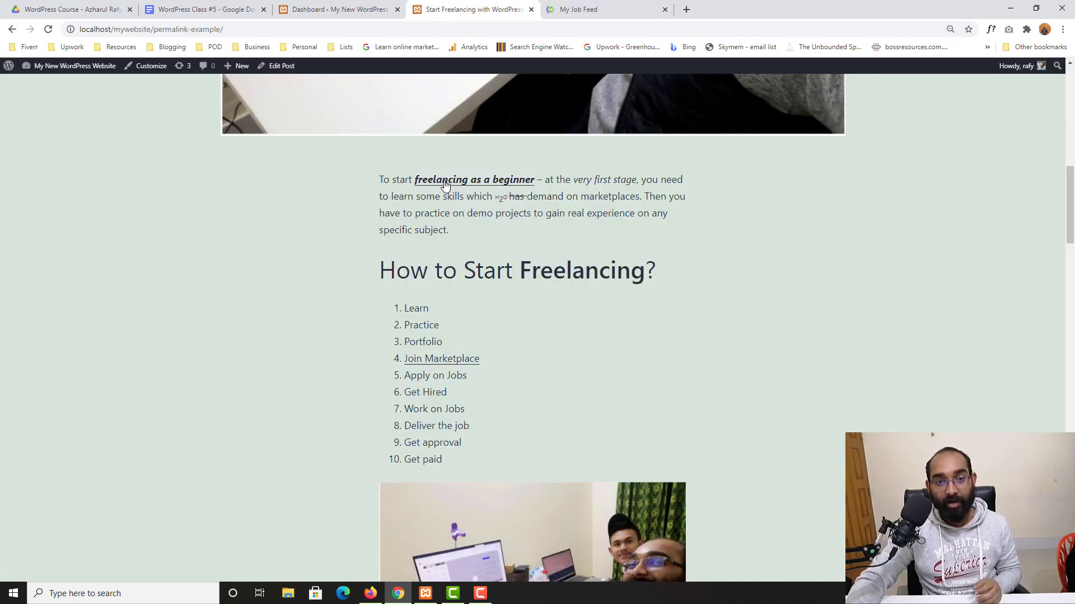
{"action": "left_click", "coordinate": [442, 187]}
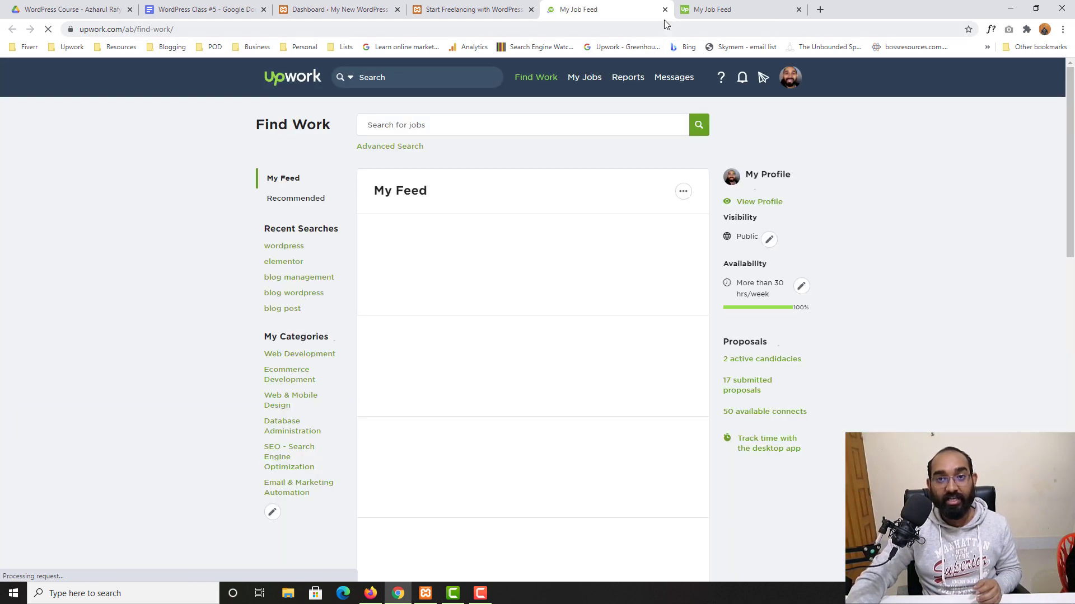
{"action": "left_click", "coordinate": [665, 10]}
{"action": "left_click", "coordinate": [667, 10]}
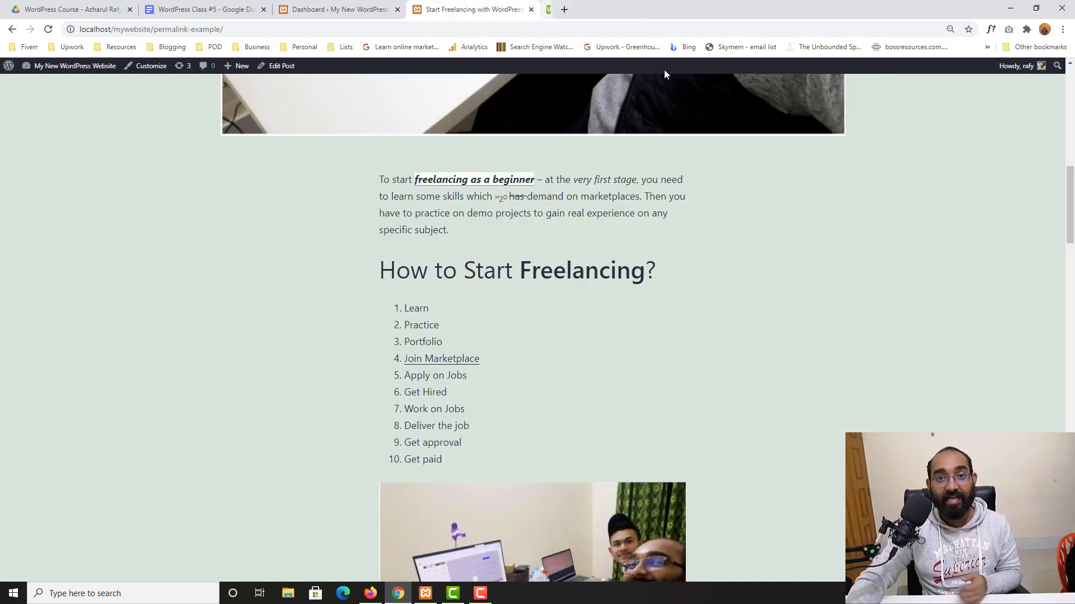
Step: Follow the 'Join Marketplace' link, then close the Upwork tab to return to the post
{"action": "scroll", "coordinate": [204, 383], "scroll_direction": "down", "scroll_amount": 4}
{"action": "scroll", "coordinate": [442, 132], "scroll_direction": "up", "scroll_amount": 2}
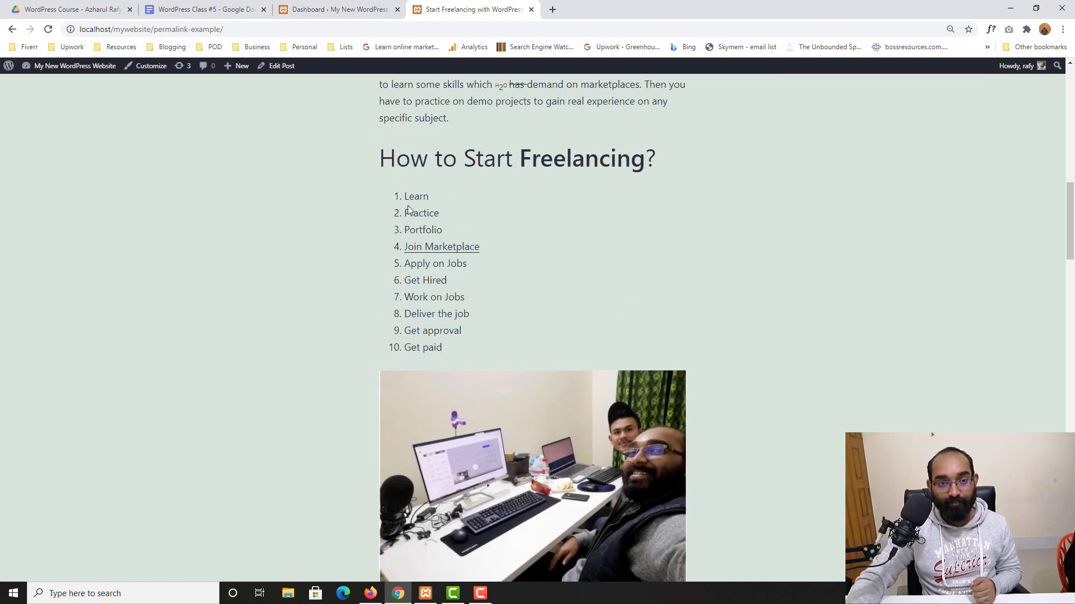
{"action": "left_click", "coordinate": [424, 249]}
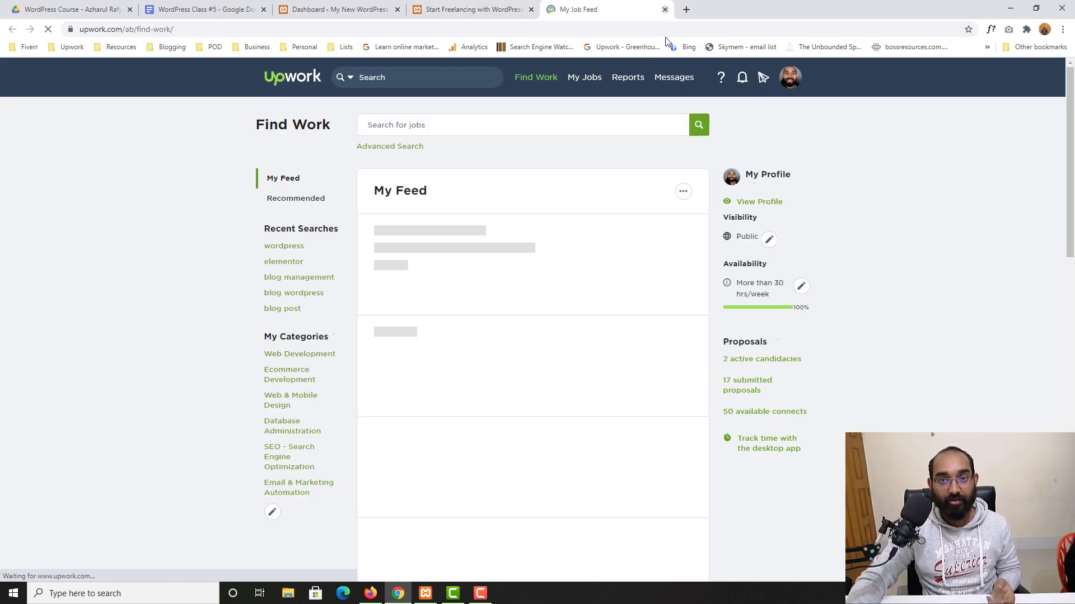
{"action": "left_click", "coordinate": [665, 10]}
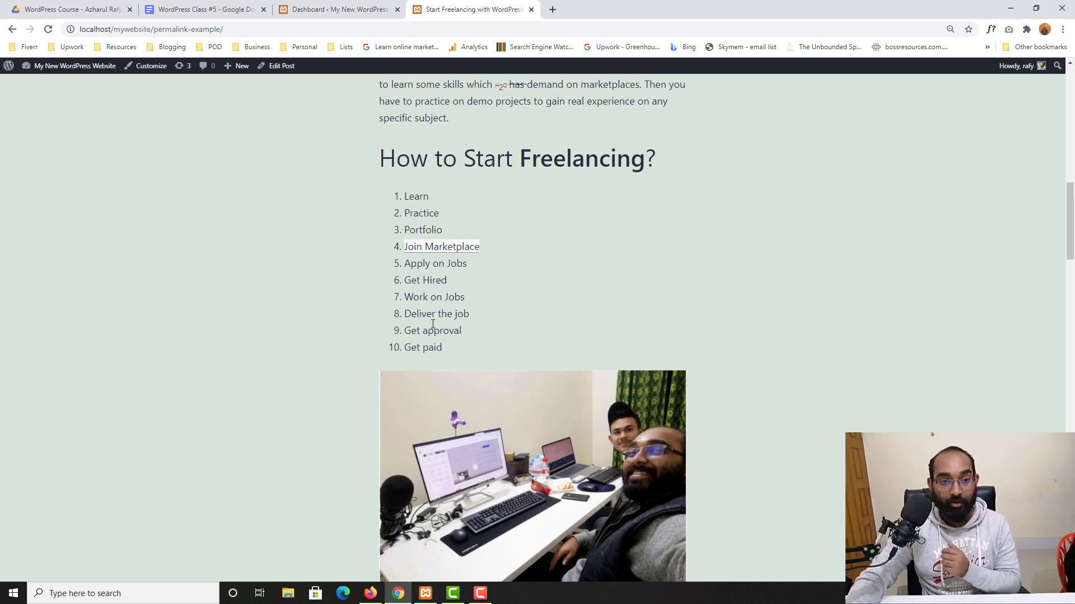
{"action": "scroll", "coordinate": [495, 170], "scroll_direction": "up", "scroll_amount": 1}
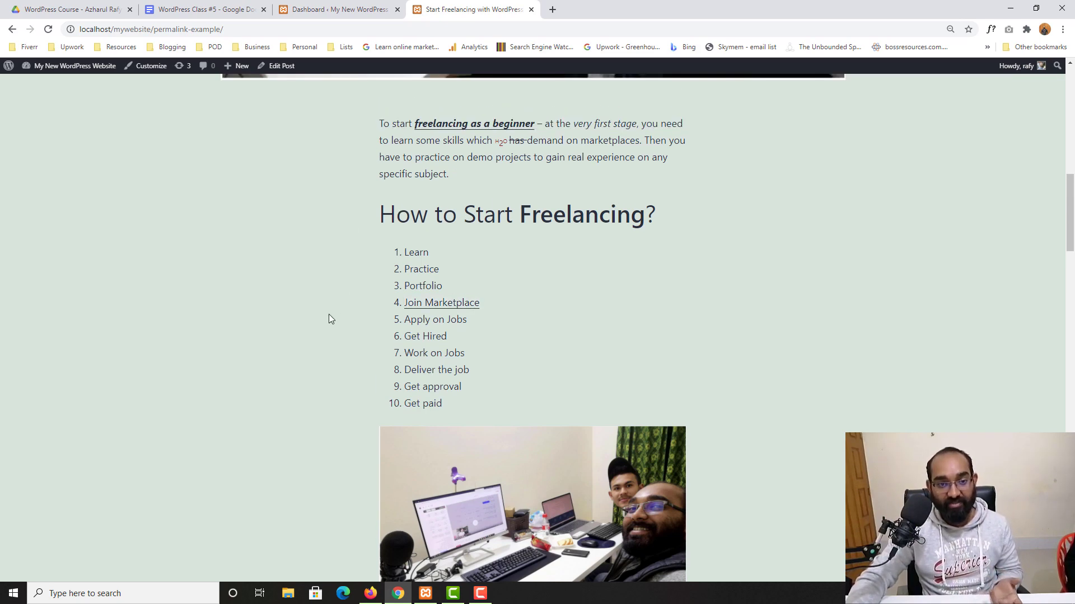
{"action": "scroll", "coordinate": [221, 384], "scroll_direction": "down", "scroll_amount": 7}
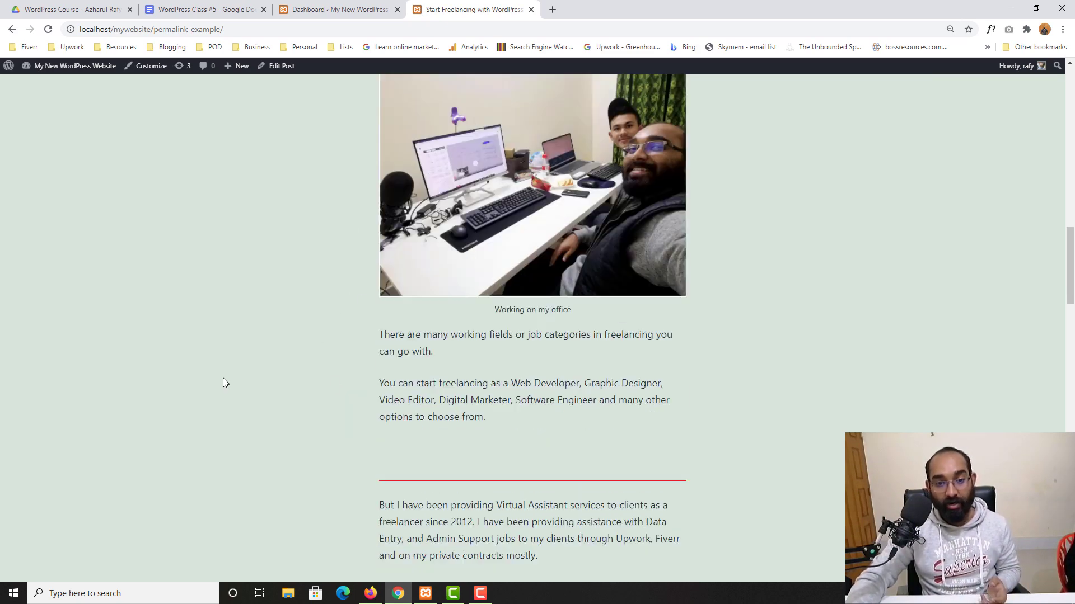
{"action": "scroll", "coordinate": [350, 288], "scroll_direction": "up", "scroll_amount": 2}
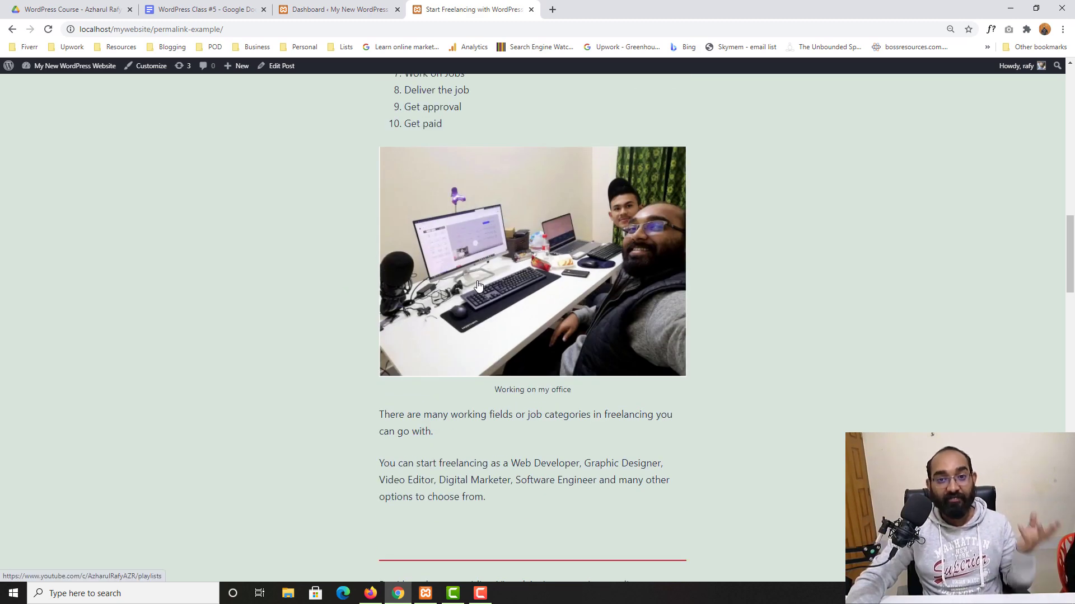
{"action": "scroll", "coordinate": [367, 310], "scroll_direction": "down", "scroll_amount": 5}
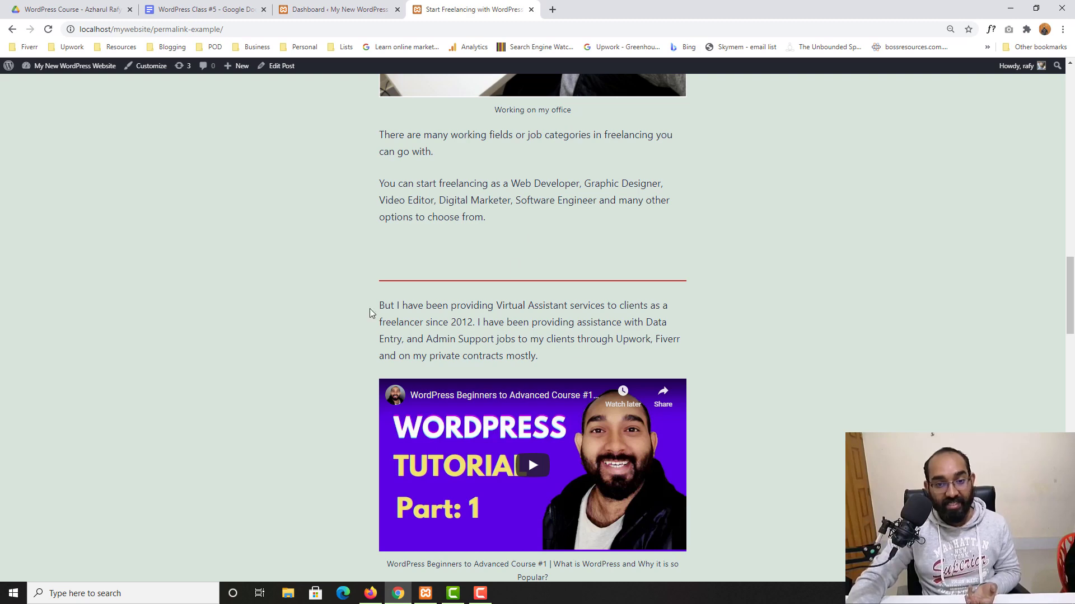
{"action": "scroll", "coordinate": [391, 324], "scroll_direction": "down", "scroll_amount": 3}
{"action": "scroll", "coordinate": [263, 372], "scroll_direction": "down", "scroll_amount": 4}
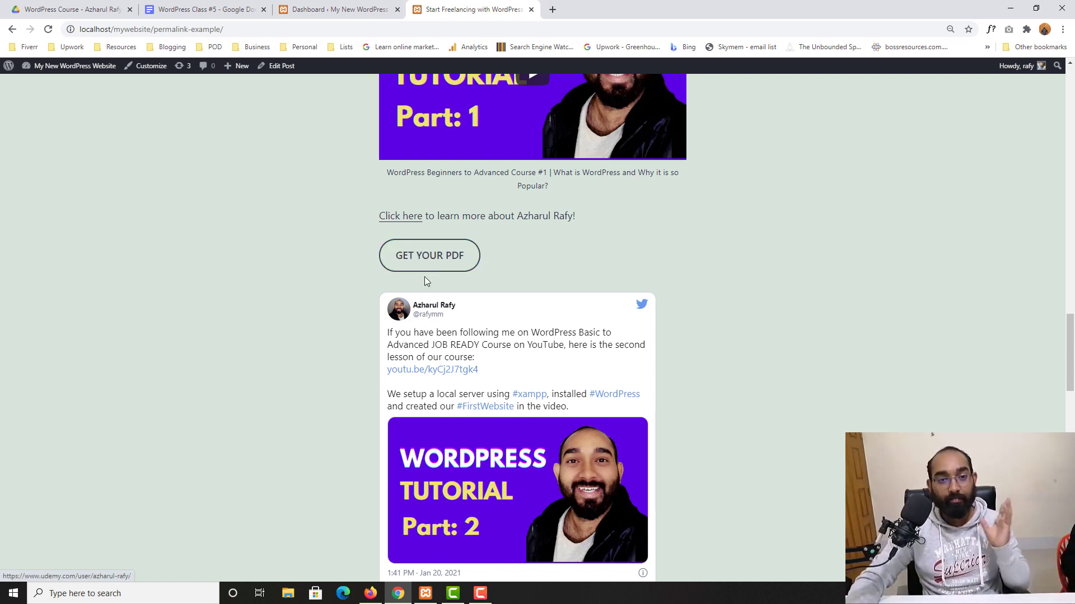
{"action": "scroll", "coordinate": [174, 418], "scroll_direction": "down", "scroll_amount": 7}
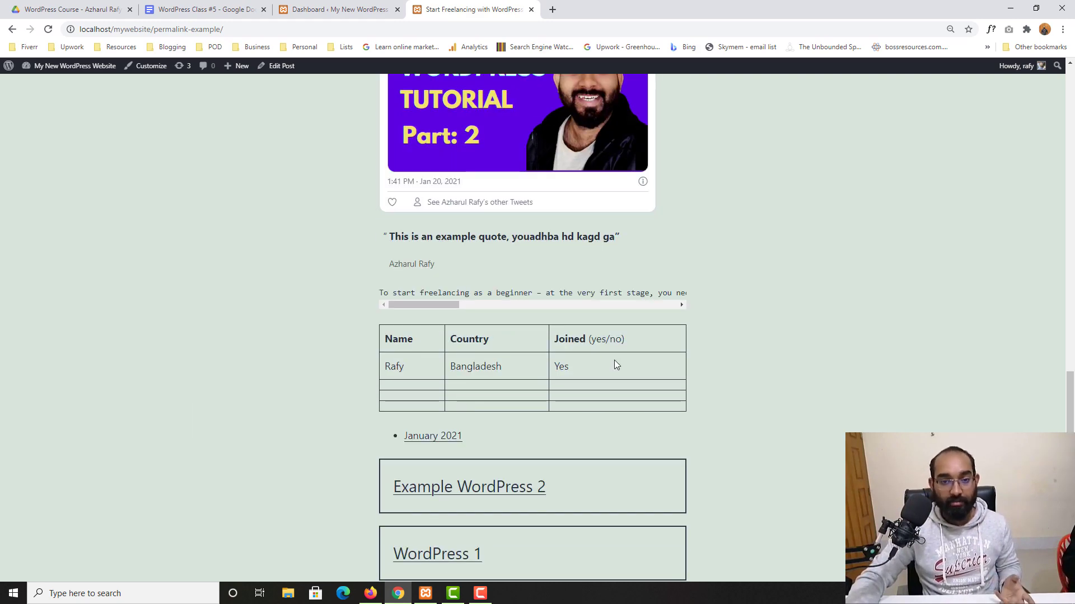
{"action": "scroll", "coordinate": [350, 364], "scroll_direction": "down", "scroll_amount": 2}
{"action": "scroll", "coordinate": [280, 456], "scroll_direction": "down", "scroll_amount": 3}
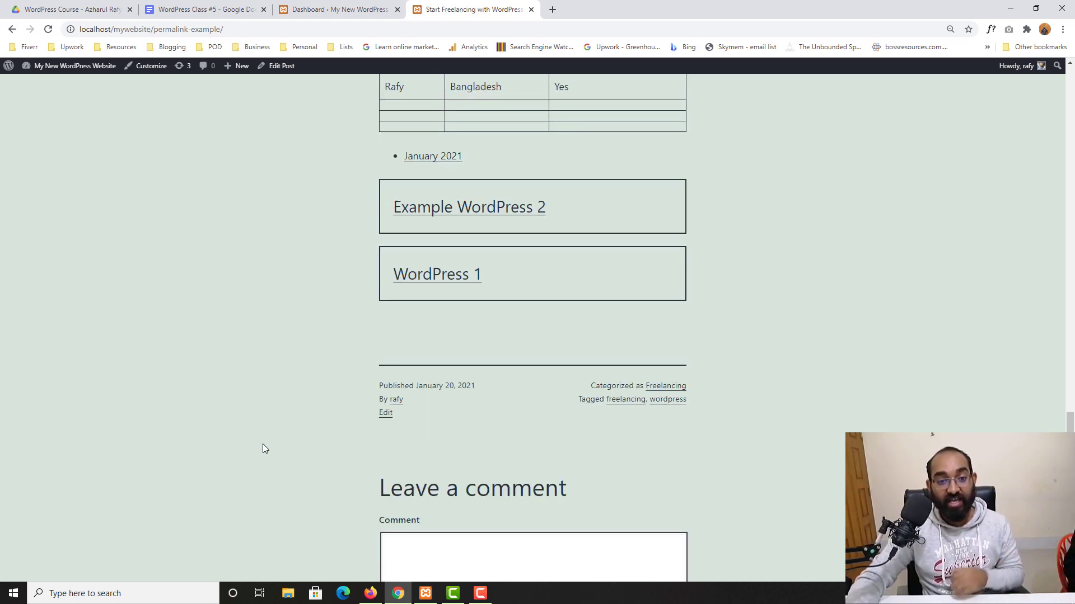
{"action": "scroll", "coordinate": [263, 447], "scroll_direction": "up", "scroll_amount": 15}
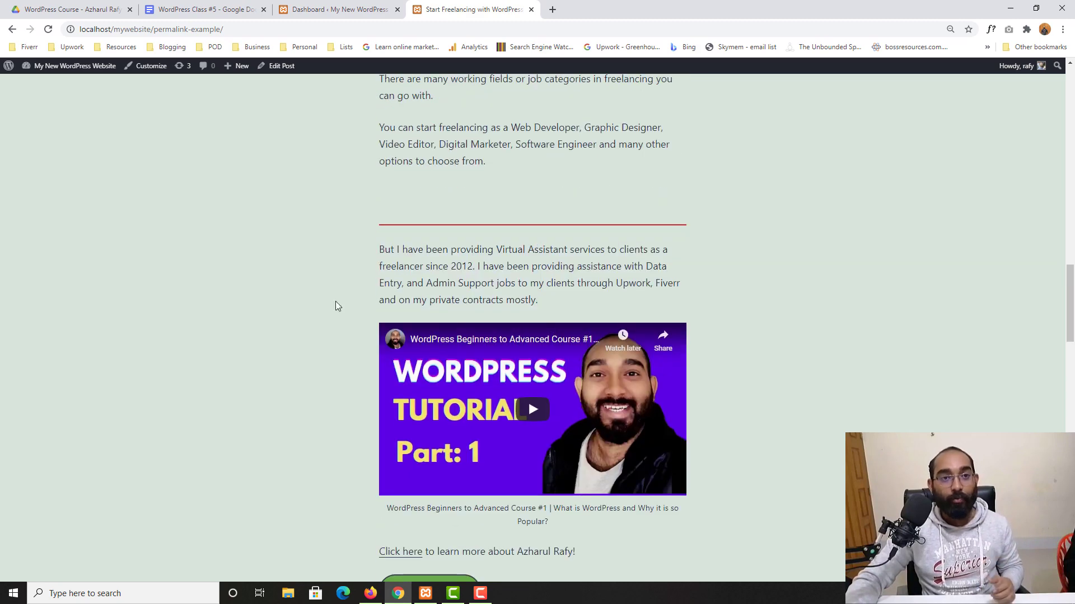
{"action": "scroll", "coordinate": [281, 362], "scroll_direction": "up", "scroll_amount": 10}
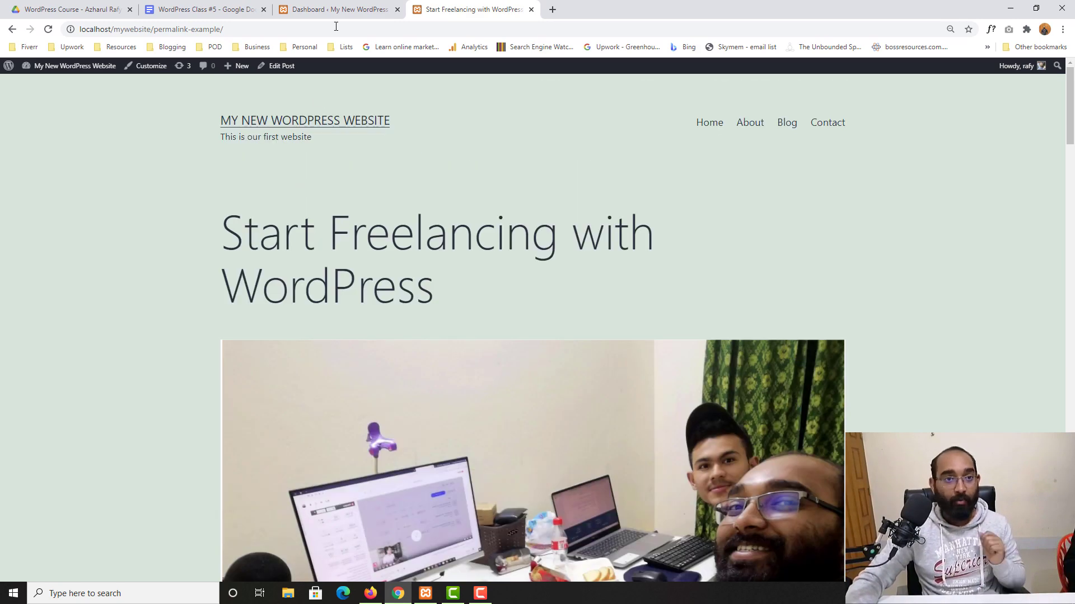
Step: Return to the admin Dashboard tab and reveal the Media submenu in the sidebar
{"action": "left_click", "coordinate": [334, 9]}
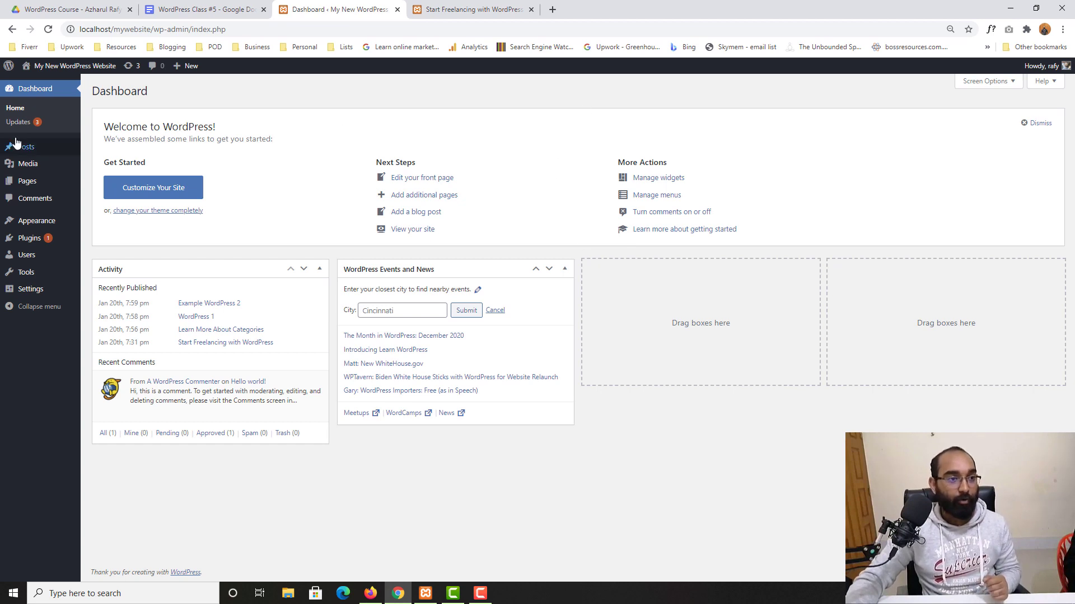
{"action": "mouse_move", "coordinate": [45, 165]}
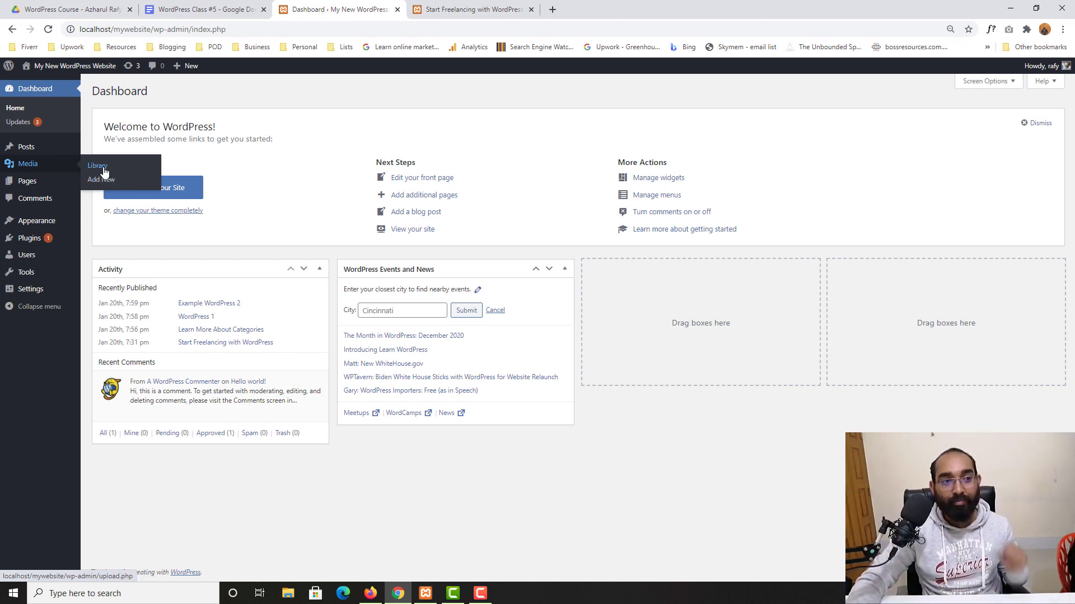
Step: Open Media > Library and compare its two images with the published post in the other tab
{"action": "left_click", "coordinate": [104, 172]}
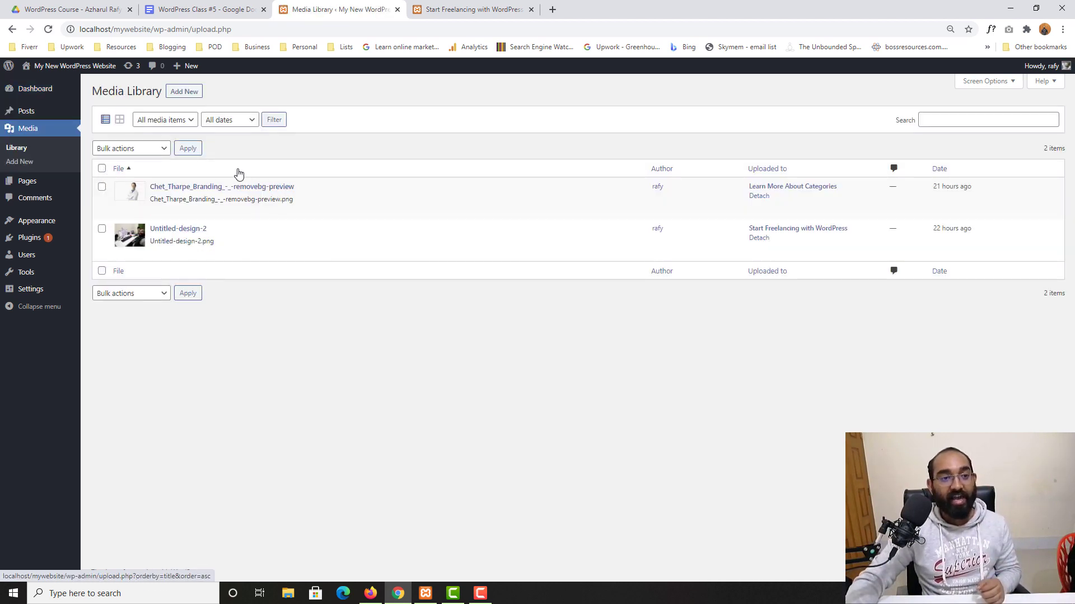
{"action": "left_click", "coordinate": [473, 9]}
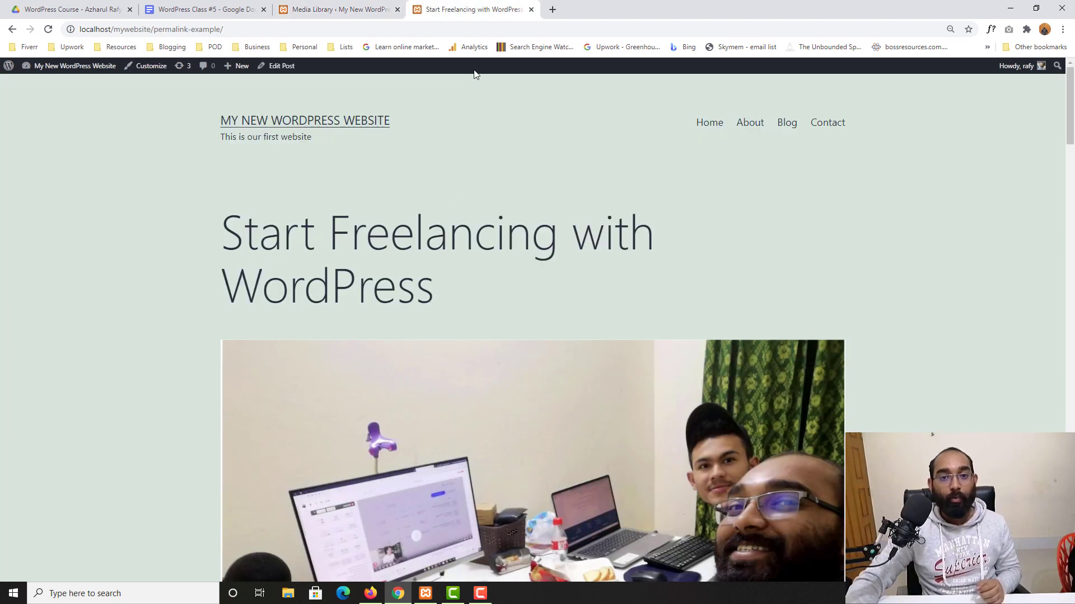
{"action": "scroll", "coordinate": [62, 384], "scroll_direction": "down", "scroll_amount": 1}
{"action": "scroll", "coordinate": [62, 384], "scroll_direction": "down", "scroll_amount": 3}
{"action": "scroll", "coordinate": [536, 241], "scroll_direction": "up", "scroll_amount": 2}
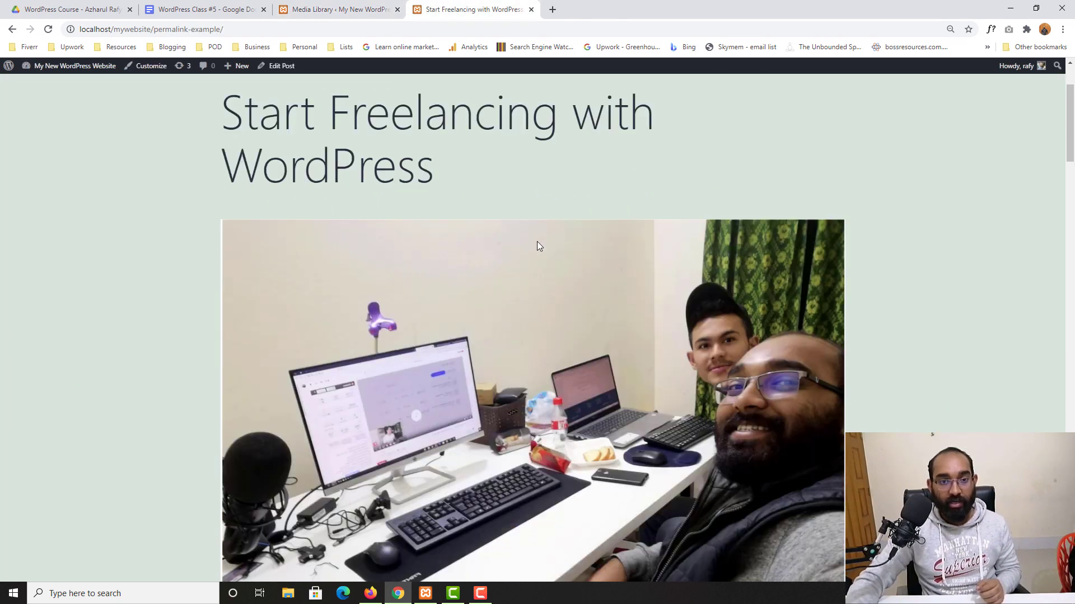
{"action": "scroll", "coordinate": [509, 281], "scroll_direction": "down", "scroll_amount": 10}
{"action": "scroll", "coordinate": [509, 280], "scroll_direction": "down", "scroll_amount": 5}
{"action": "left_click", "coordinate": [347, 9]}
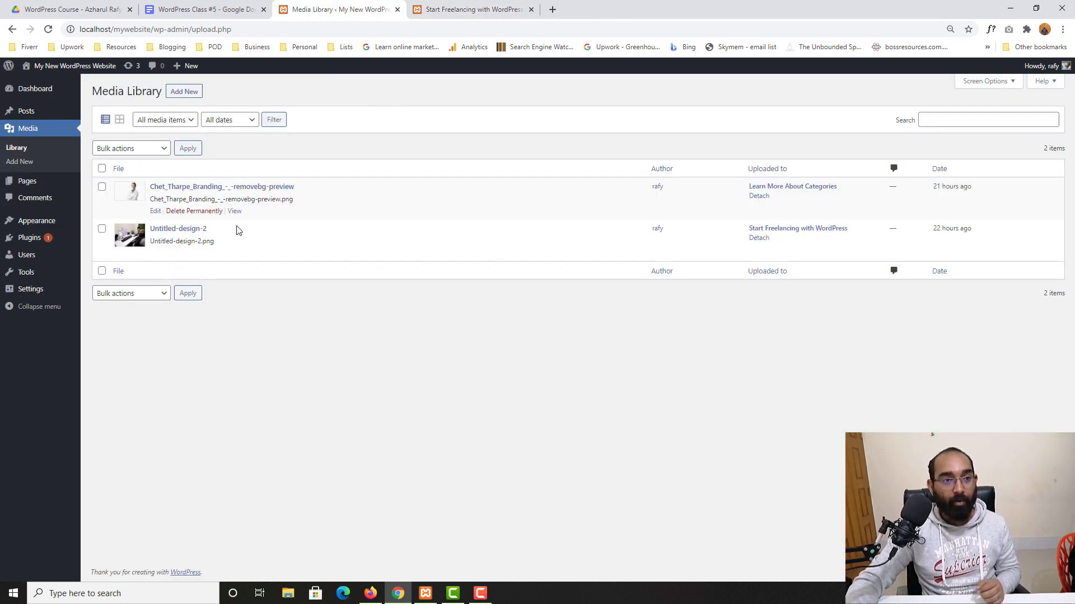
{"action": "left_click", "coordinate": [503, 12]}
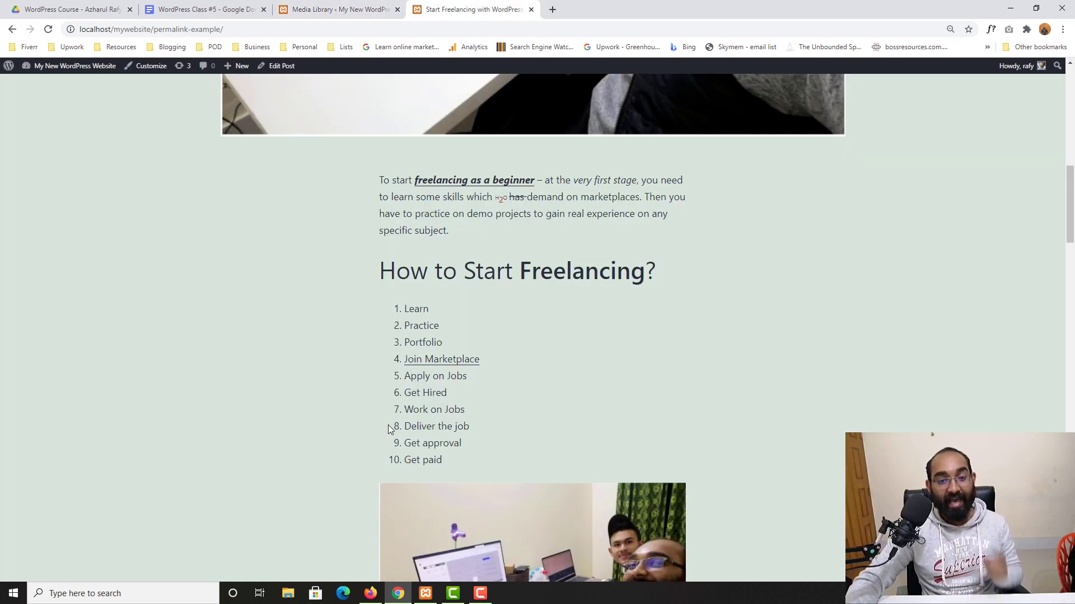
{"action": "left_click", "coordinate": [347, 9]}
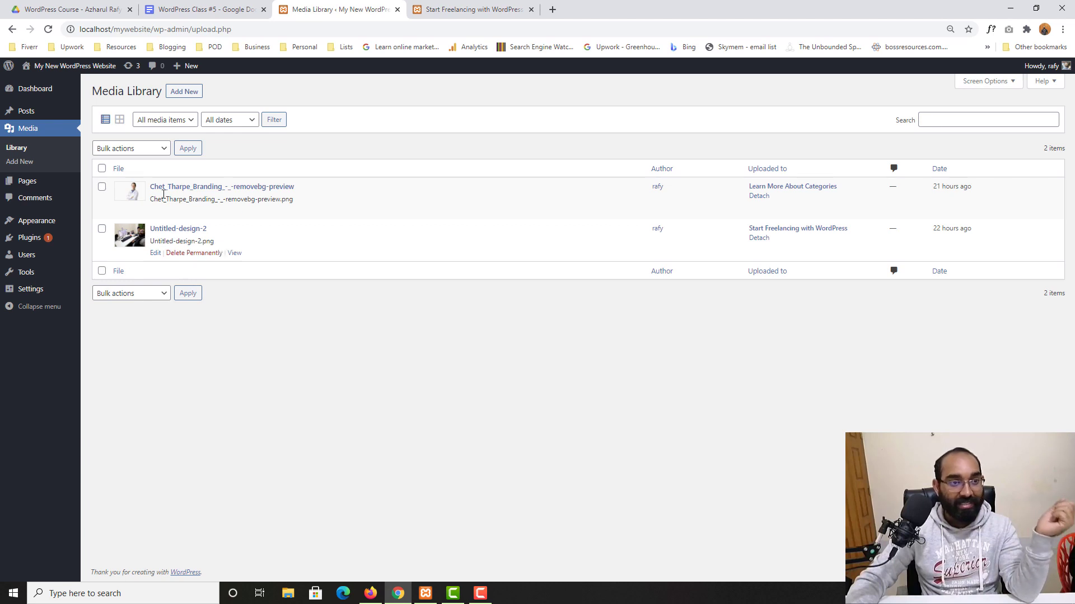
{"action": "left_click", "coordinate": [120, 123]}
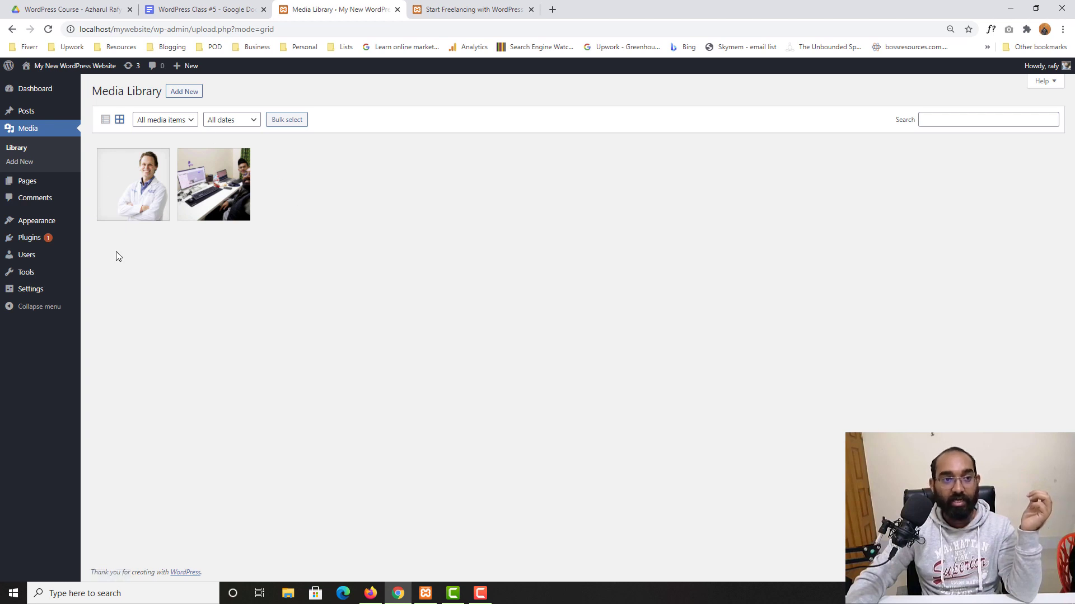
{"action": "left_click", "coordinate": [169, 128]}
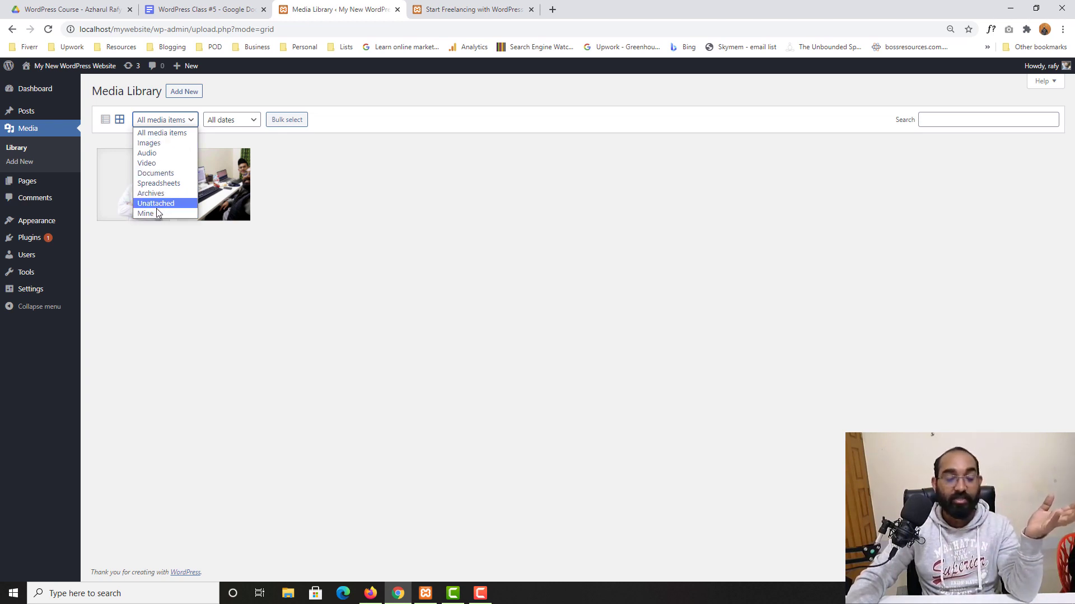
{"action": "left_click", "coordinate": [242, 326]}
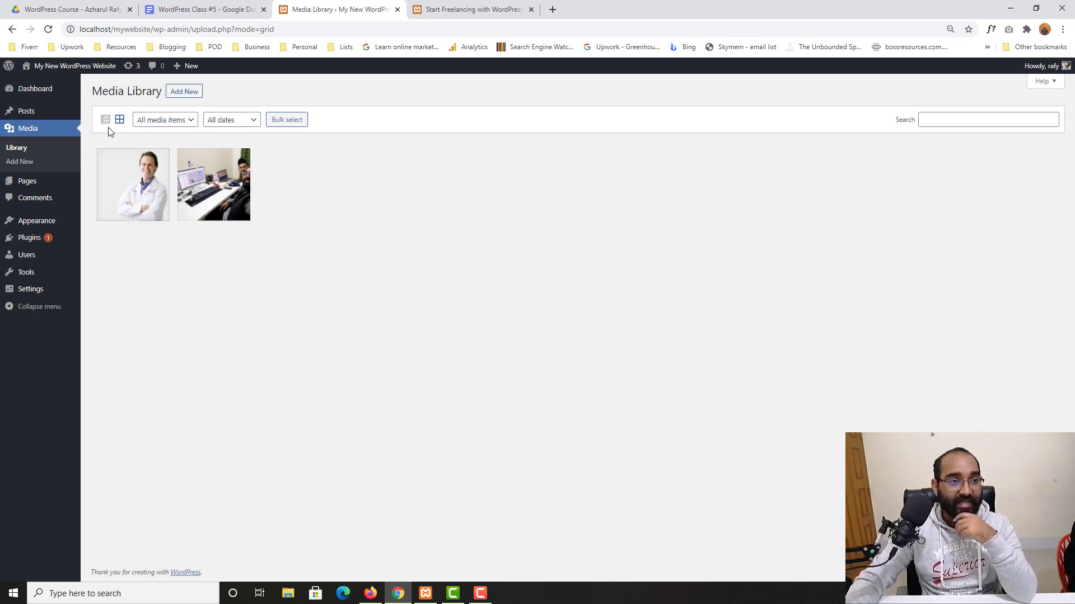
{"action": "left_click", "coordinate": [157, 124]}
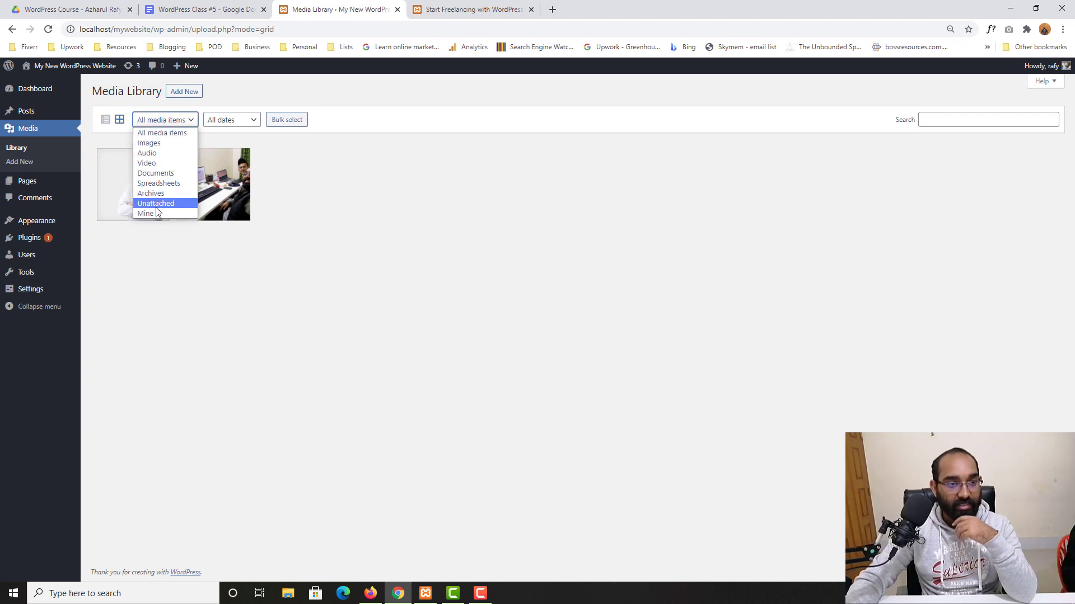
{"action": "left_click", "coordinate": [105, 120]}
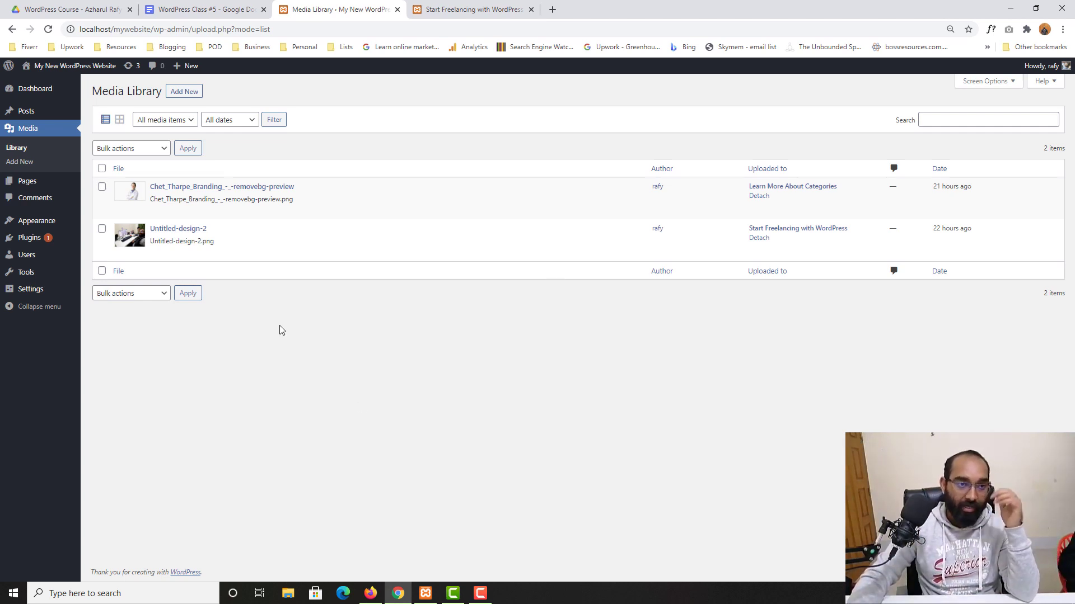
Step: Upload pexels-cottonbro-4709286.jpg through Add New and go back to the Media Library
{"action": "left_click", "coordinate": [182, 95]}
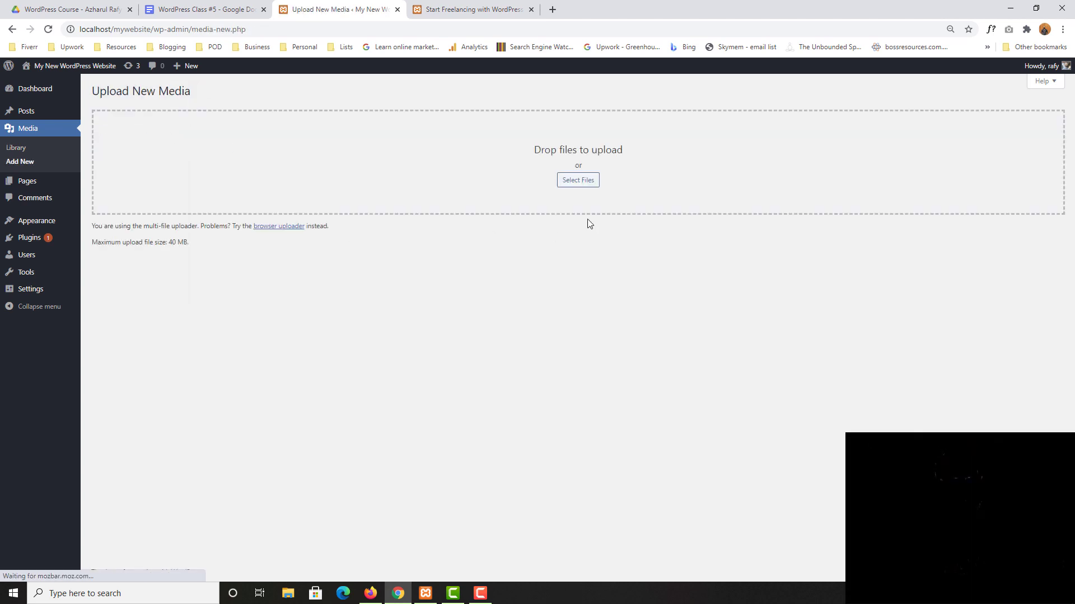
{"action": "left_click", "coordinate": [580, 182]}
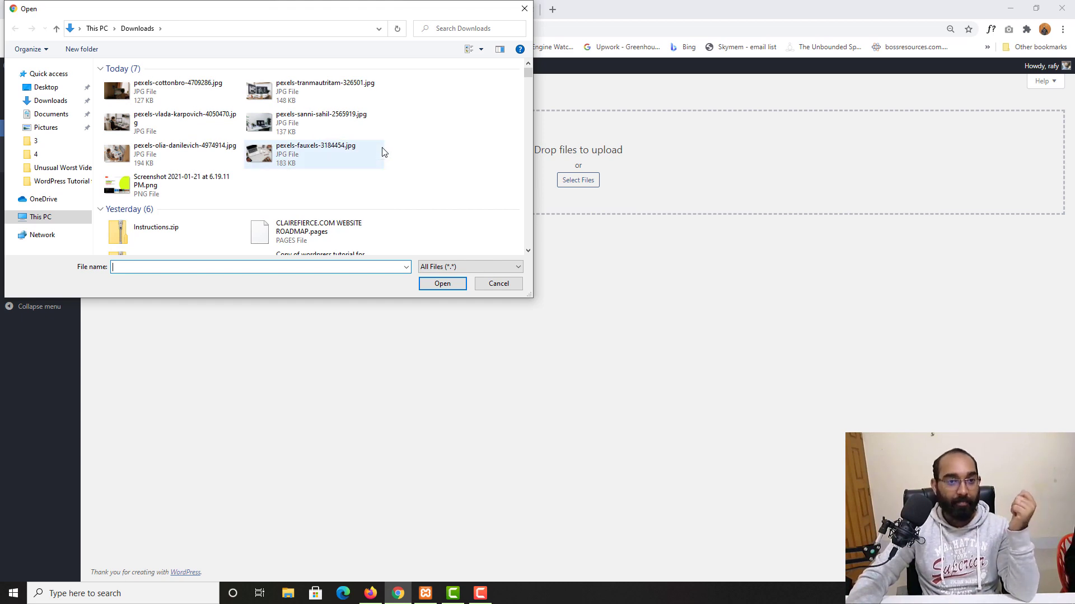
{"action": "left_click", "coordinate": [158, 95]}
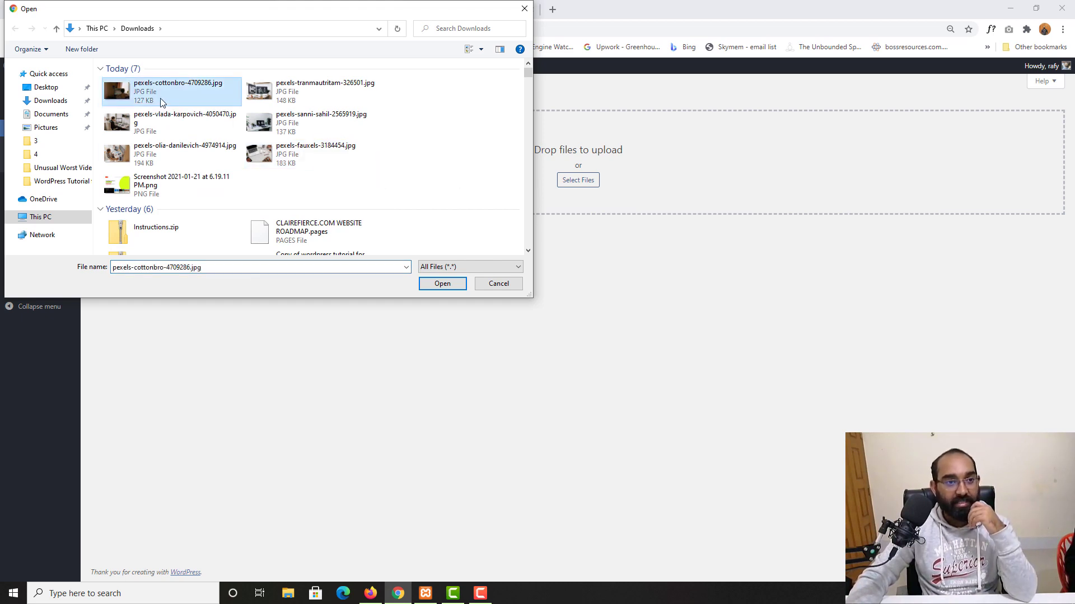
{"action": "left_click", "coordinate": [441, 284]}
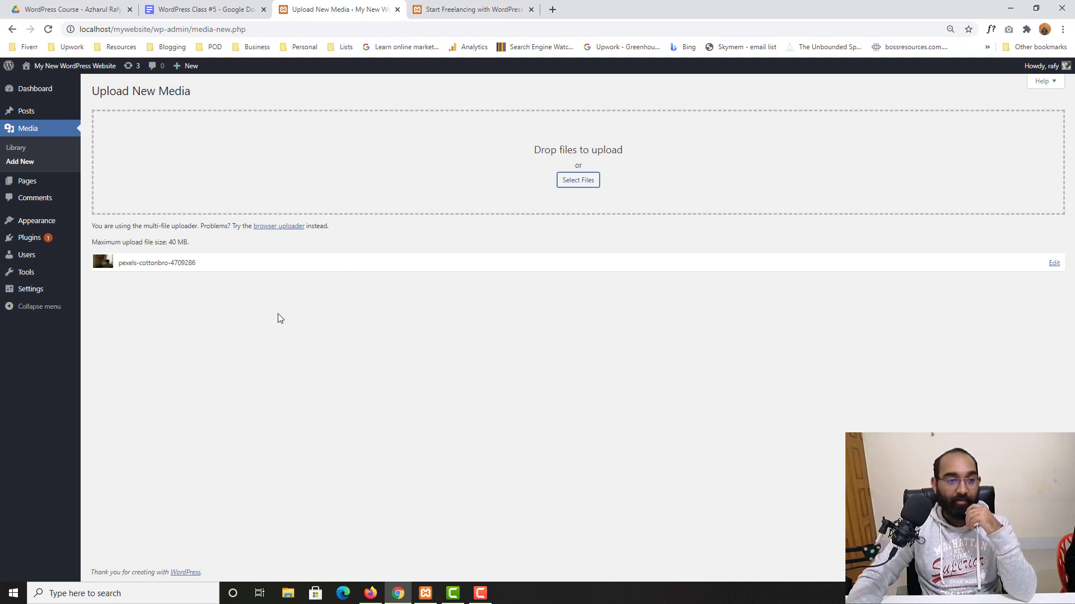
{"action": "left_click", "coordinate": [31, 150]}
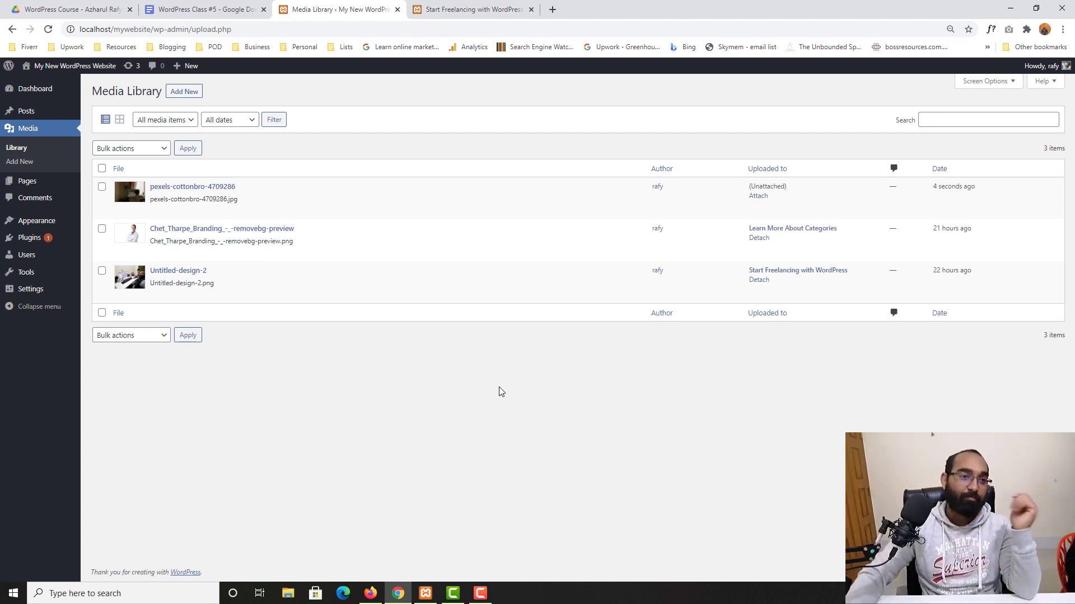
Step: Upload six pexels JPGs, starting from pexels-fauxels-3184454.jpg, and view the library as a thumbnail grid
{"action": "left_click", "coordinate": [183, 92]}
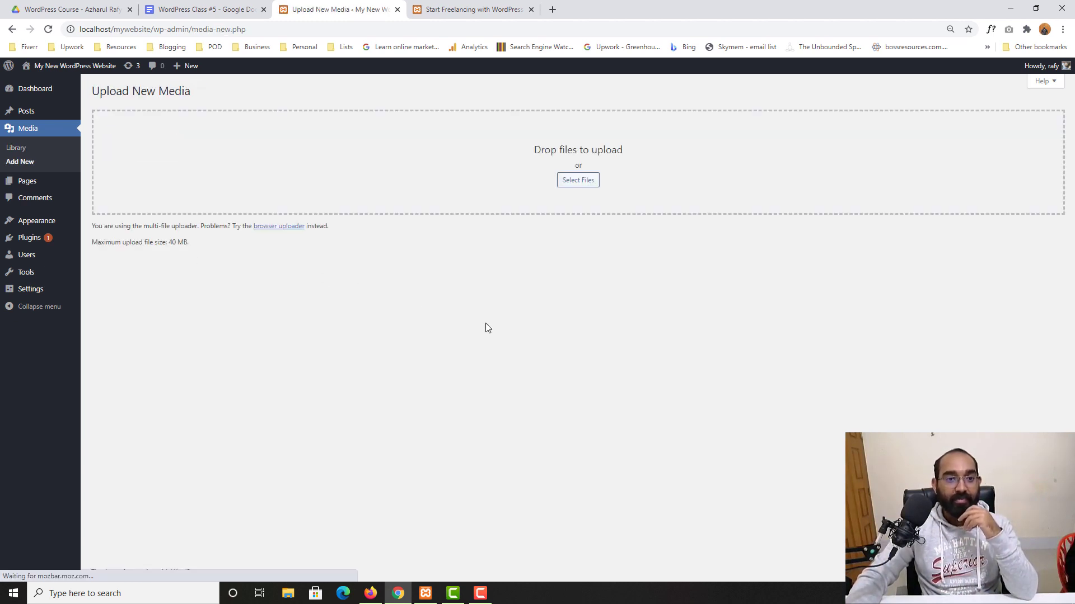
{"action": "left_click", "coordinate": [579, 182]}
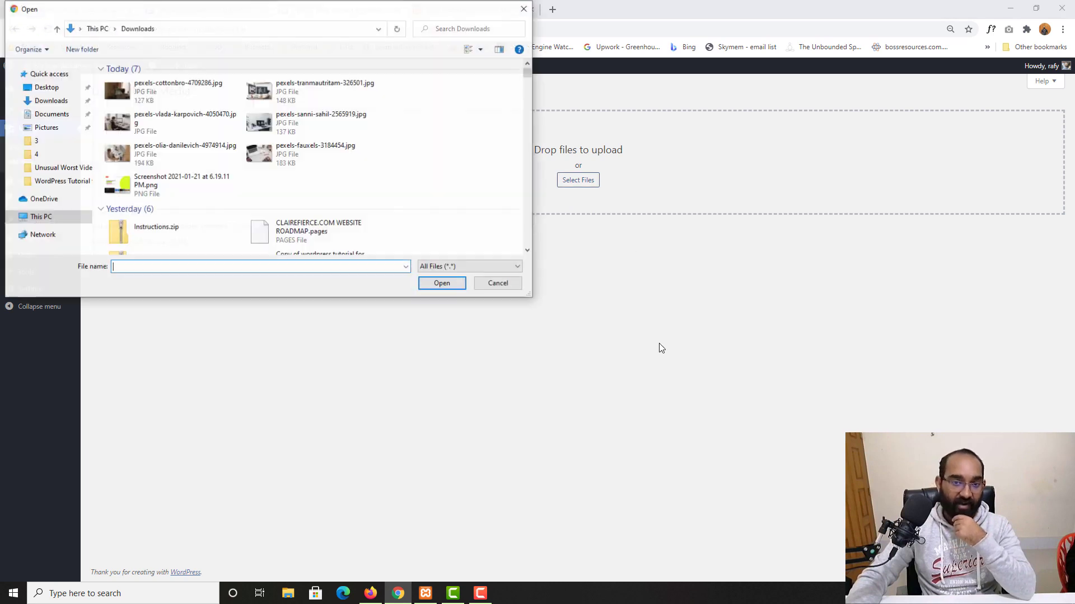
{"action": "left_click", "coordinate": [305, 164]}
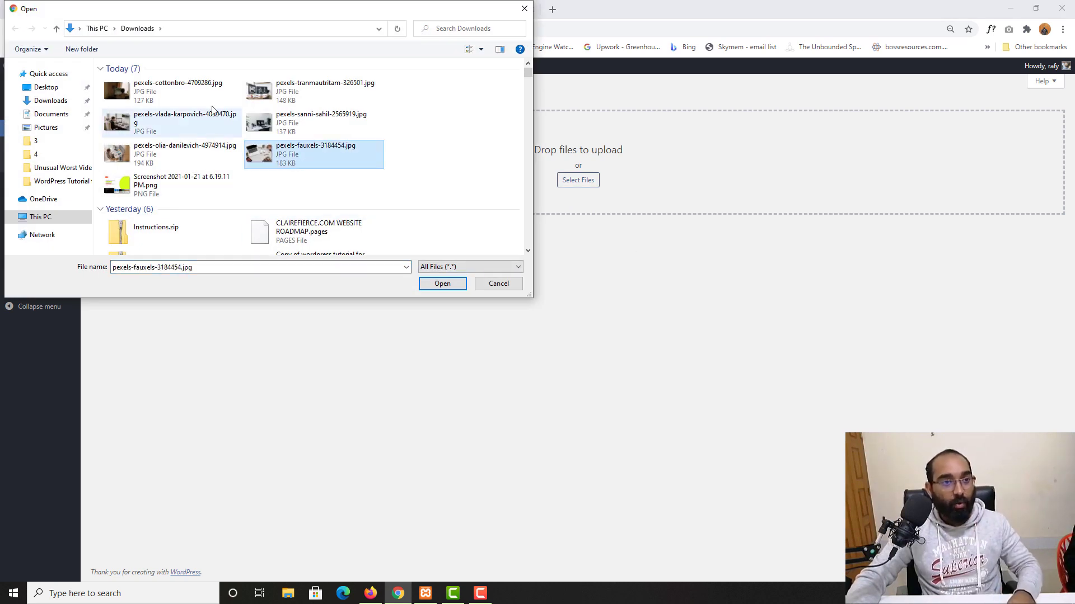
{"action": "left_click", "coordinate": [175, 88], "text": "shift"}
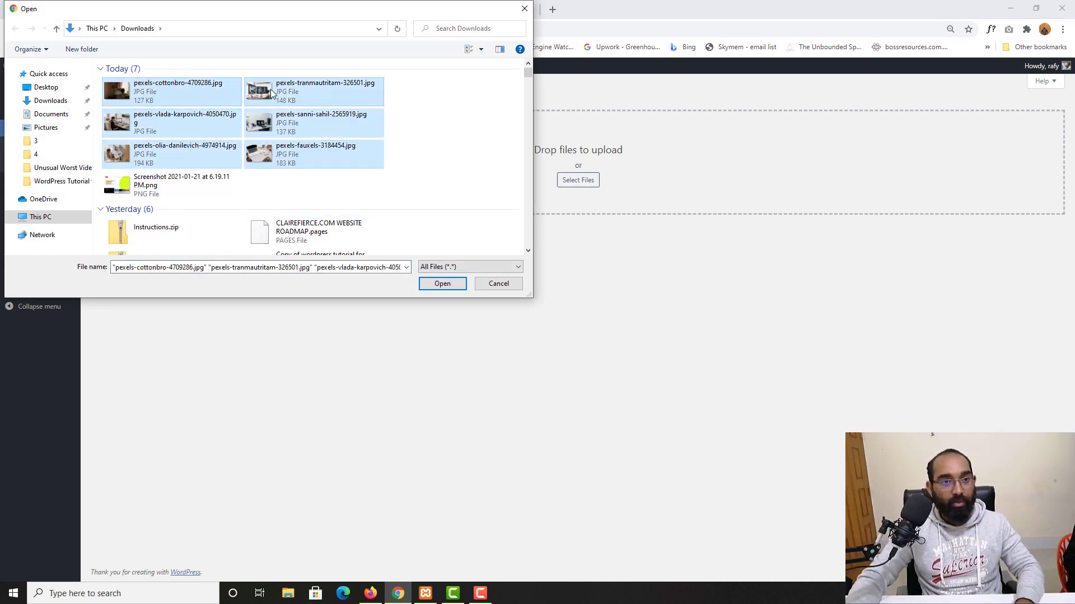
{"action": "left_click", "coordinate": [441, 285]}
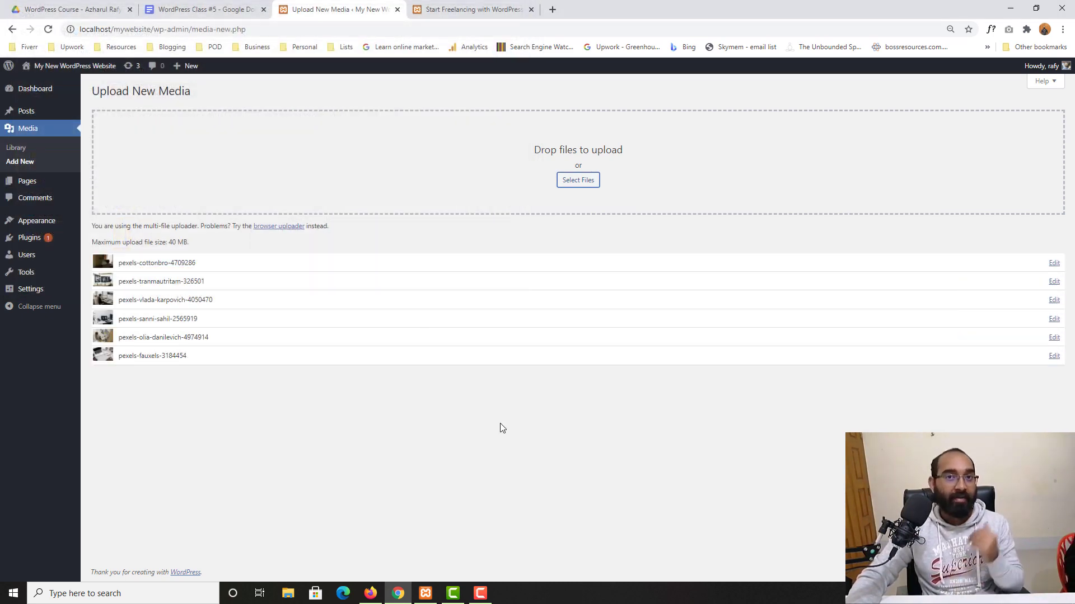
{"action": "left_click", "coordinate": [33, 133]}
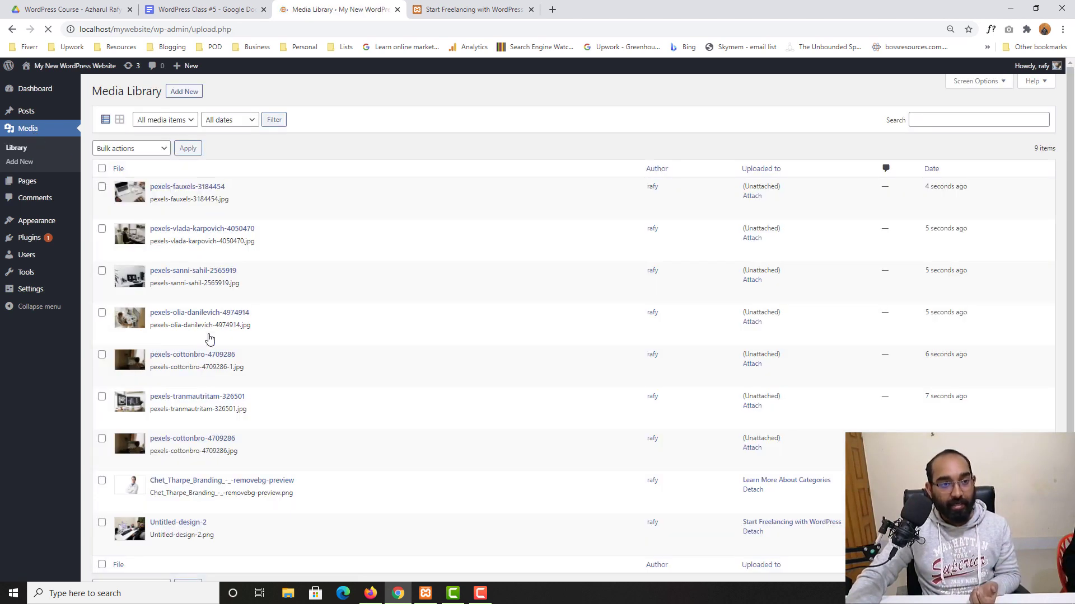
{"action": "left_click", "coordinate": [120, 122]}
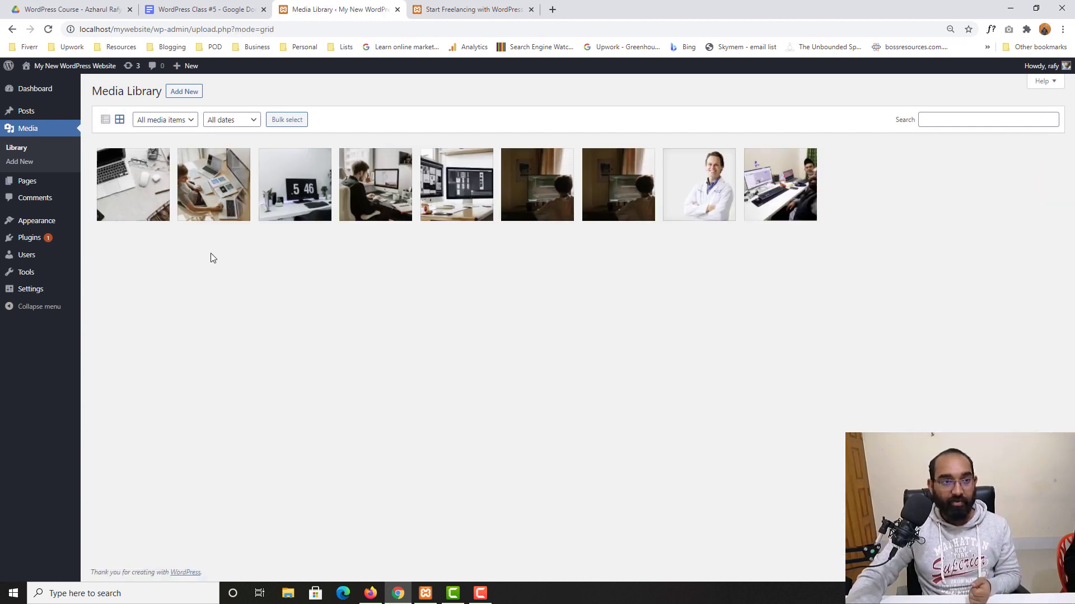
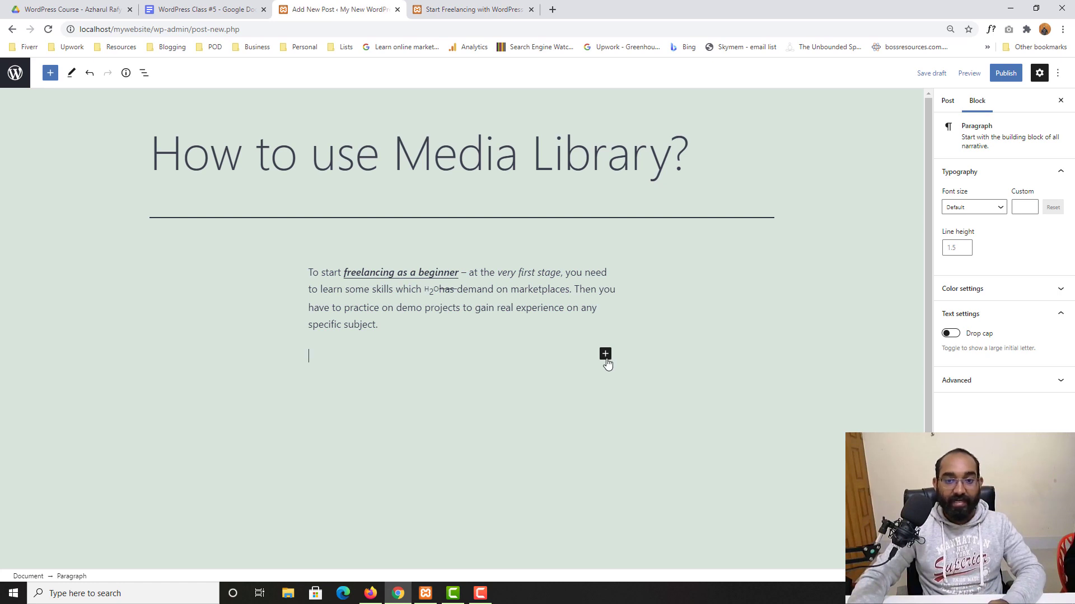
Step: Insert the laptop-on-desk photo pexels-fauxels-3184454.jpg from the Media Library below the opening paragraph
{"action": "left_click", "coordinate": [605, 354]}
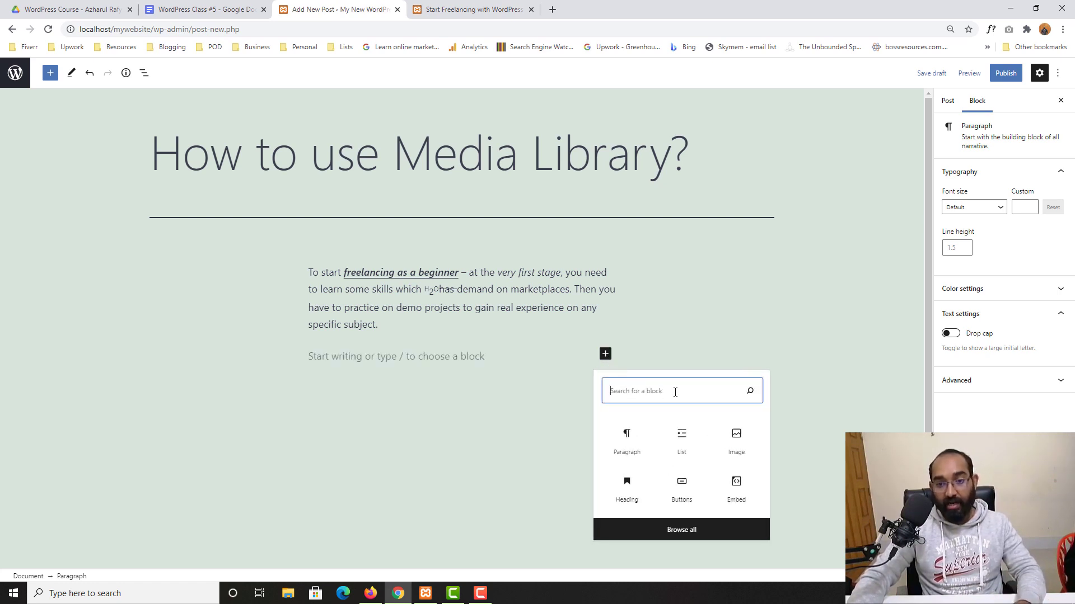
{"action": "left_click", "coordinate": [746, 448]}
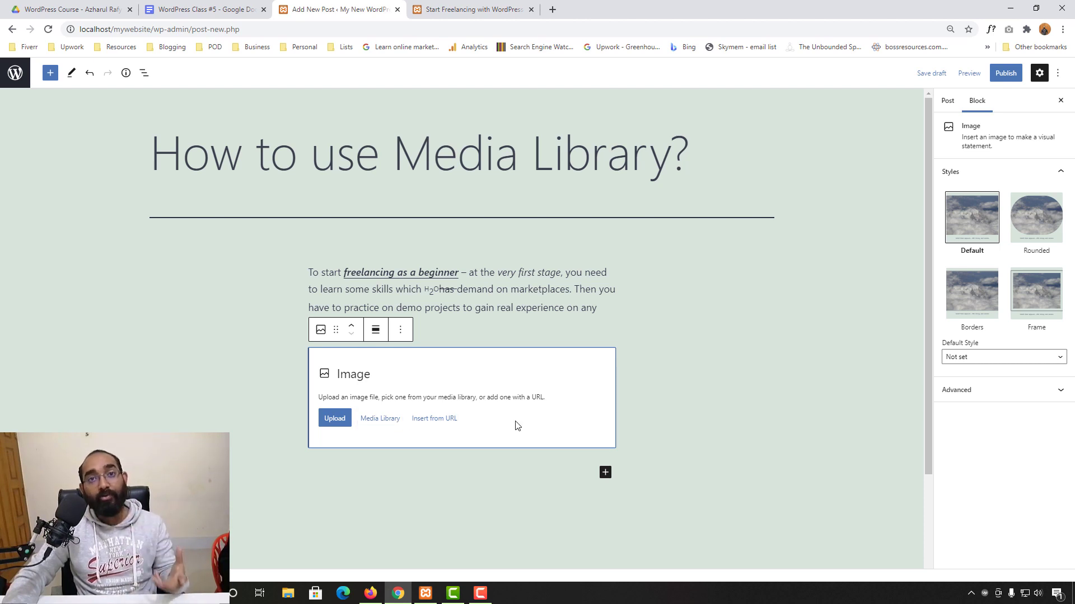
{"action": "left_click", "coordinate": [375, 424]}
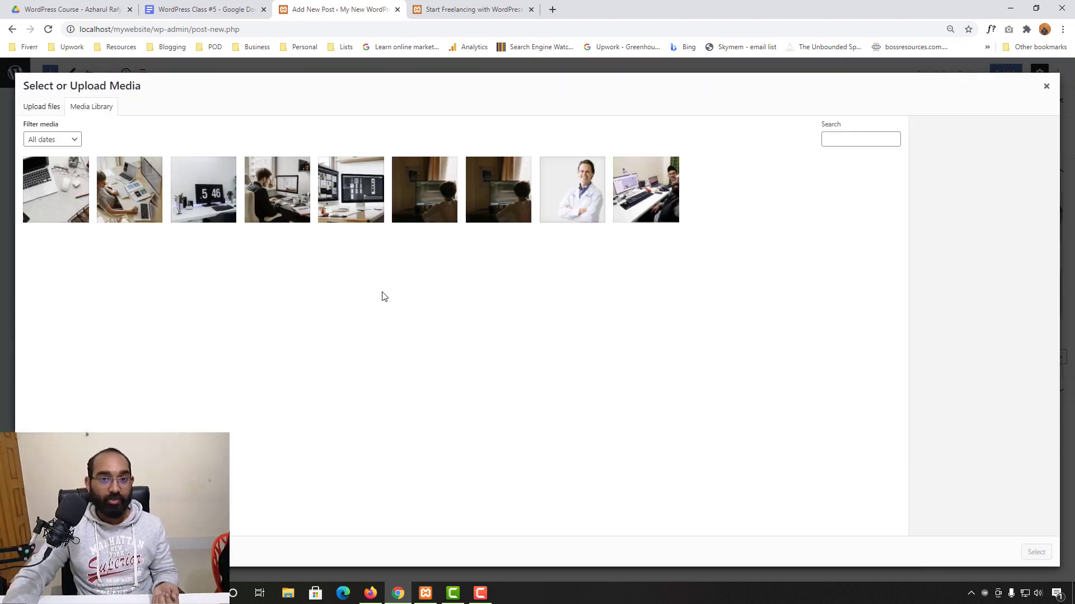
{"action": "left_click", "coordinate": [68, 207]}
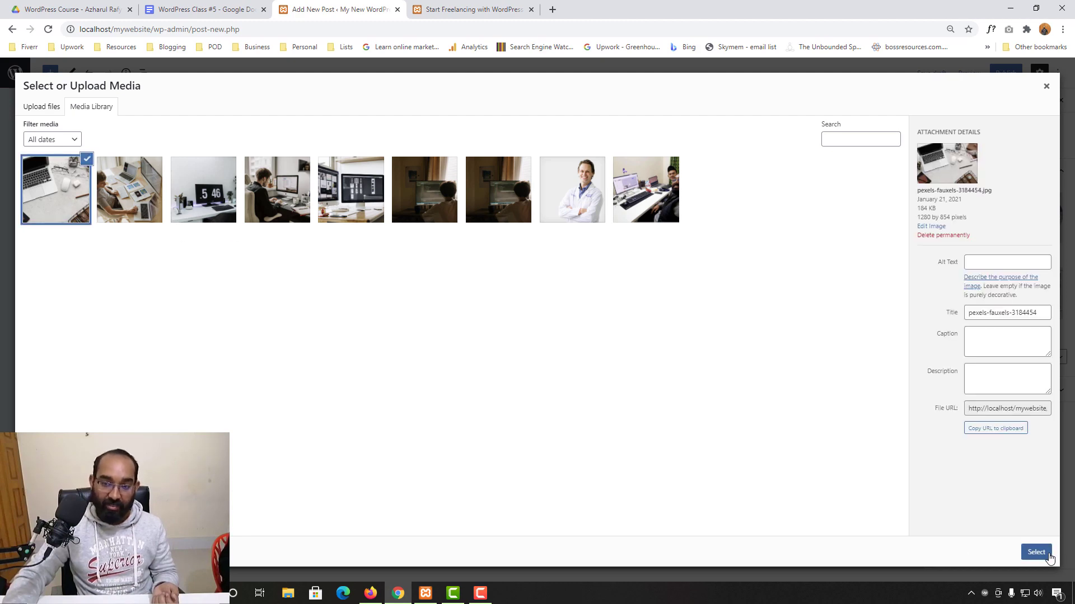
{"action": "left_click", "coordinate": [1036, 553]}
{"action": "scroll", "coordinate": [504, 507], "scroll_direction": "down", "scroll_amount": 4}
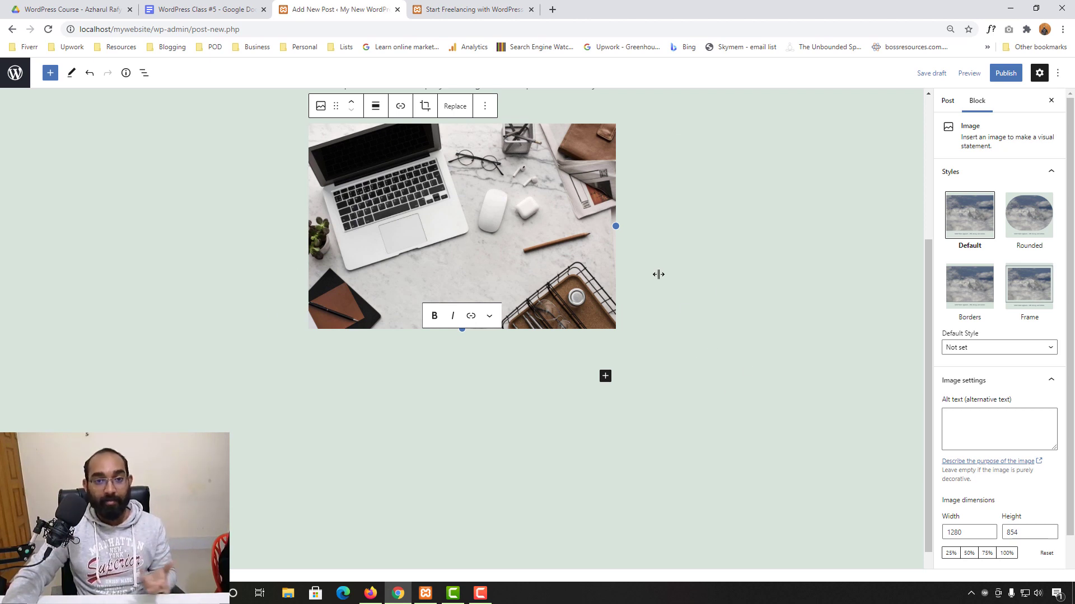
Step: Set the laptop photo pexels-fauxels-3184454.jpg as the post's featured image
{"action": "scroll", "coordinate": [658, 274], "scroll_direction": "up", "scroll_amount": 1}
{"action": "left_click", "coordinate": [946, 104]}
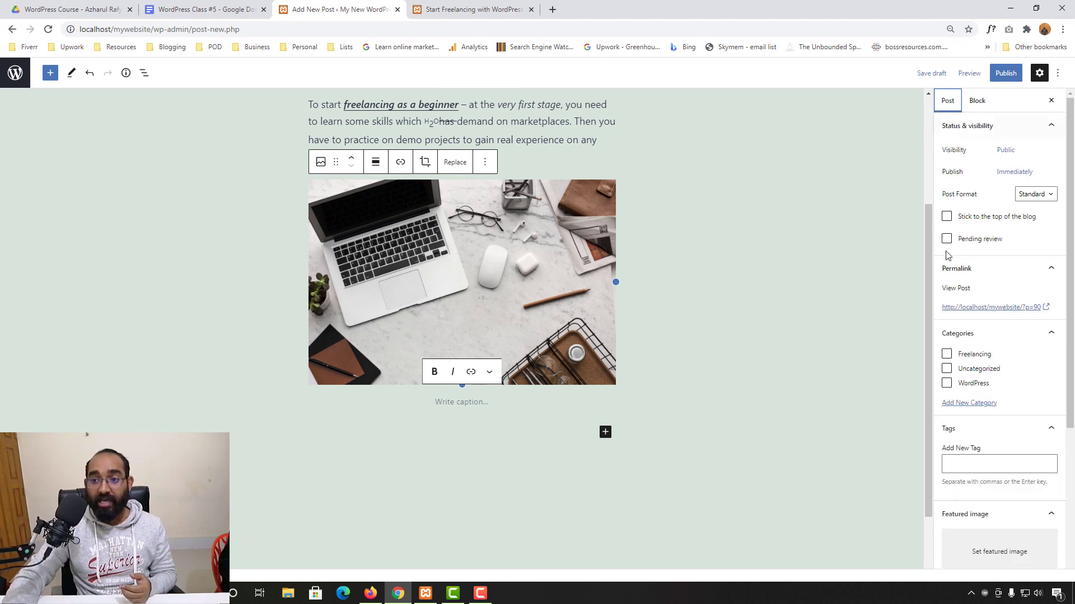
{"action": "scroll", "coordinate": [1007, 392], "scroll_direction": "down", "scroll_amount": 1}
{"action": "scroll", "coordinate": [1030, 381], "scroll_direction": "down", "scroll_amount": 3}
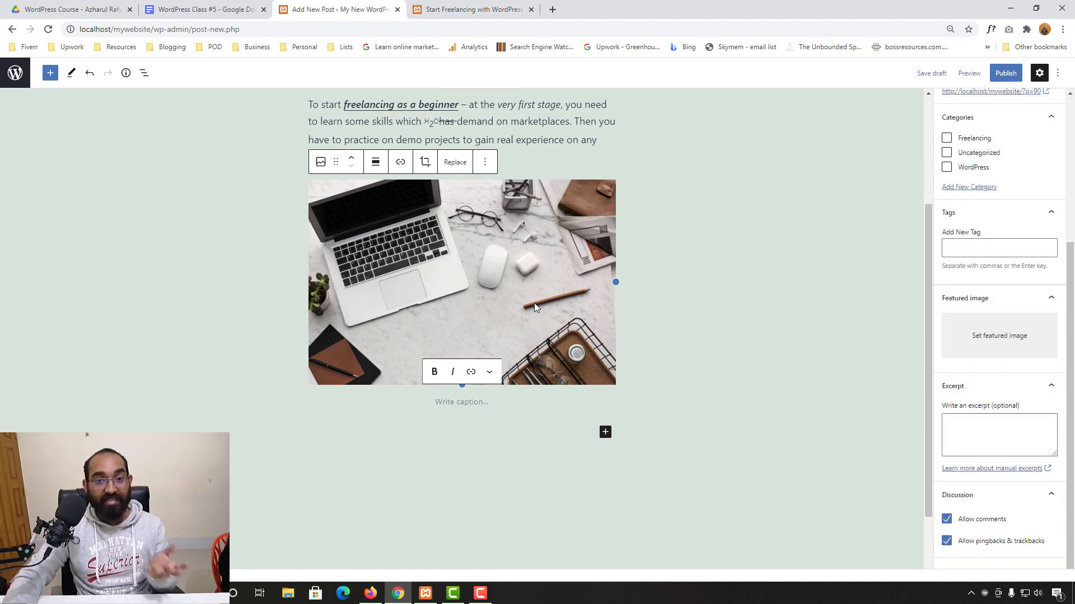
{"action": "left_click", "coordinate": [1024, 342]}
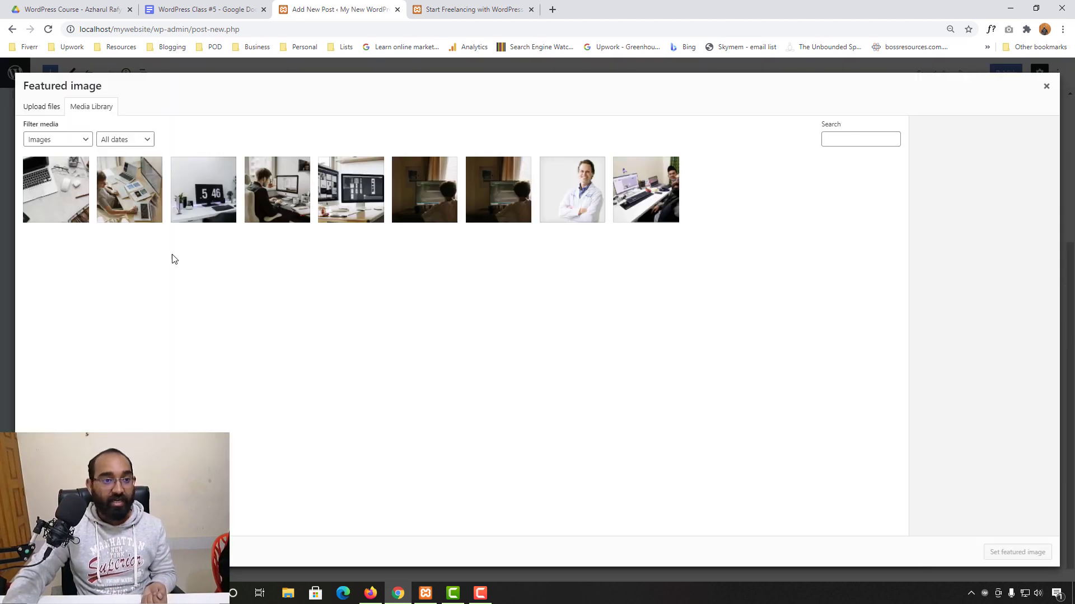
{"action": "left_click", "coordinate": [62, 209]}
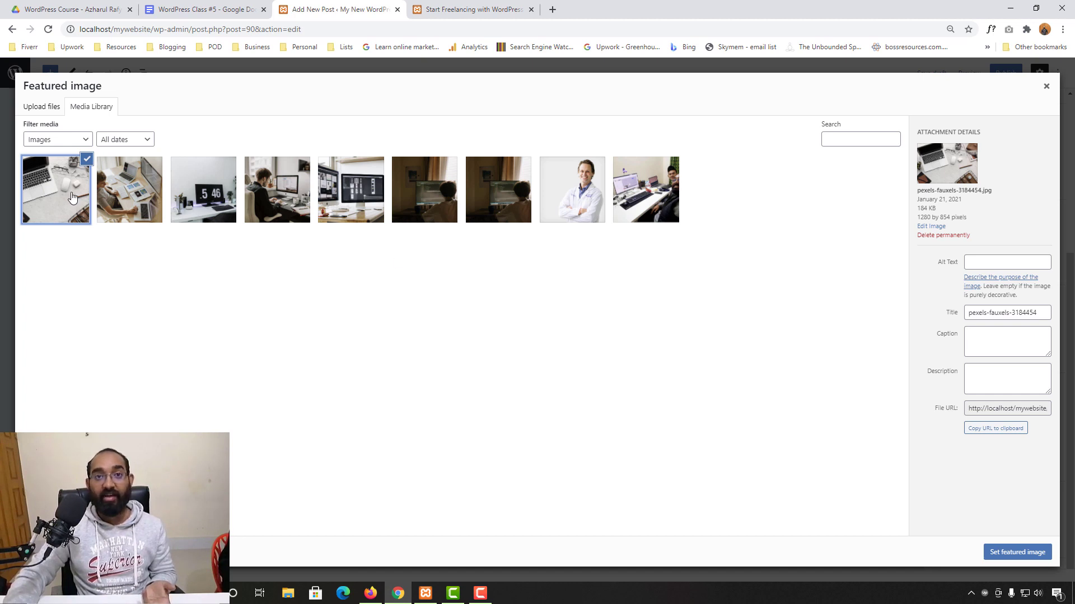
{"action": "left_click", "coordinate": [1024, 553]}
Step: Publish the post 'How to use Media Library?' so it goes live
{"action": "scroll", "coordinate": [1003, 141], "scroll_direction": "up", "scroll_amount": 4}
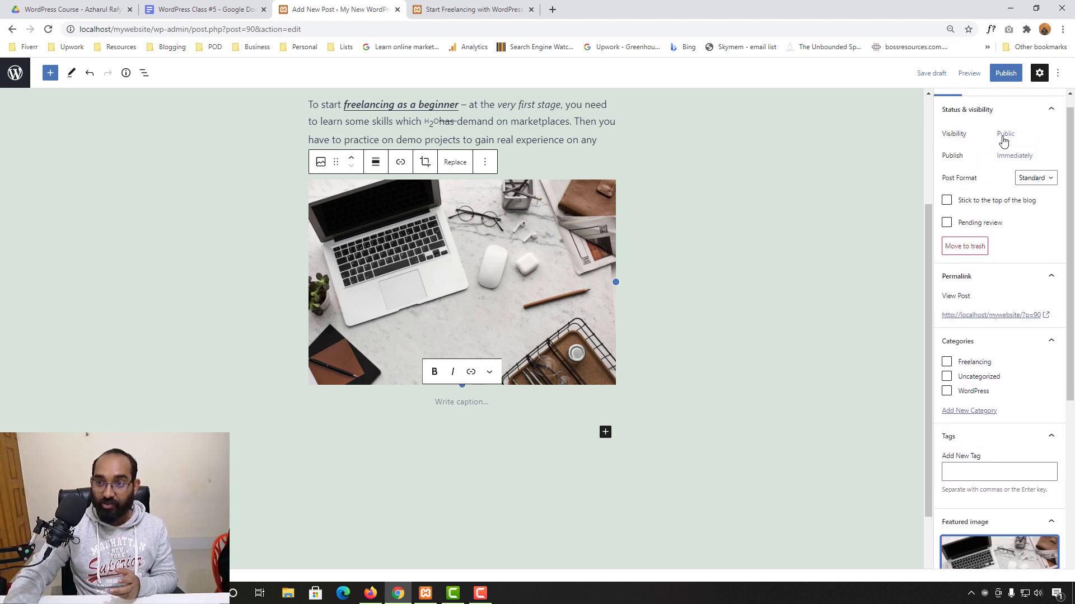
{"action": "left_click", "coordinate": [1006, 73]}
{"action": "left_click", "coordinate": [974, 74]}
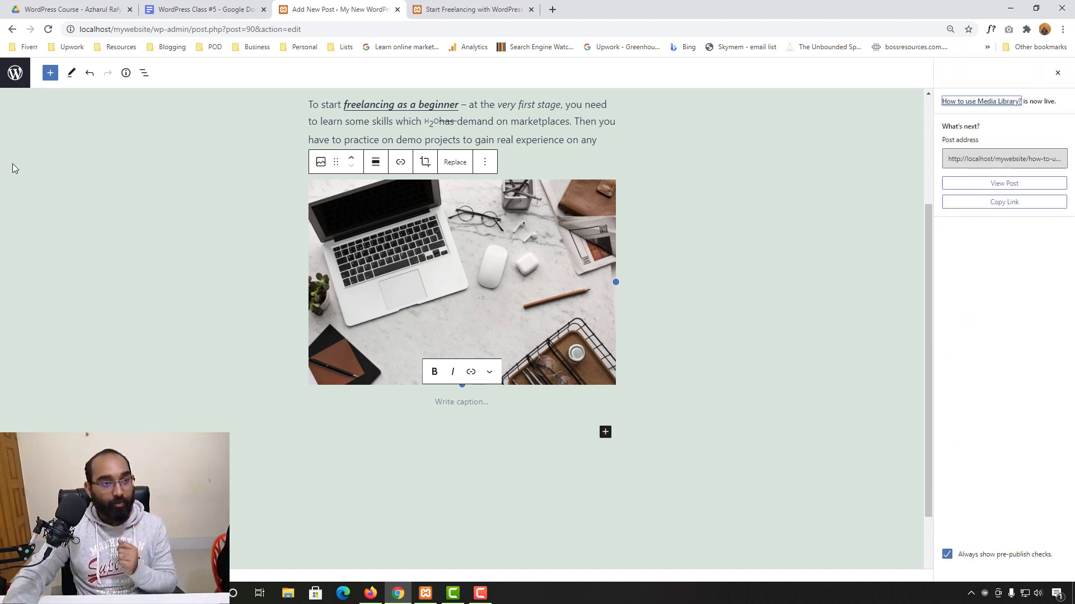
Step: Permanently delete the boy-at-computer photo from the Media Library
{"action": "left_click", "coordinate": [15, 73]}
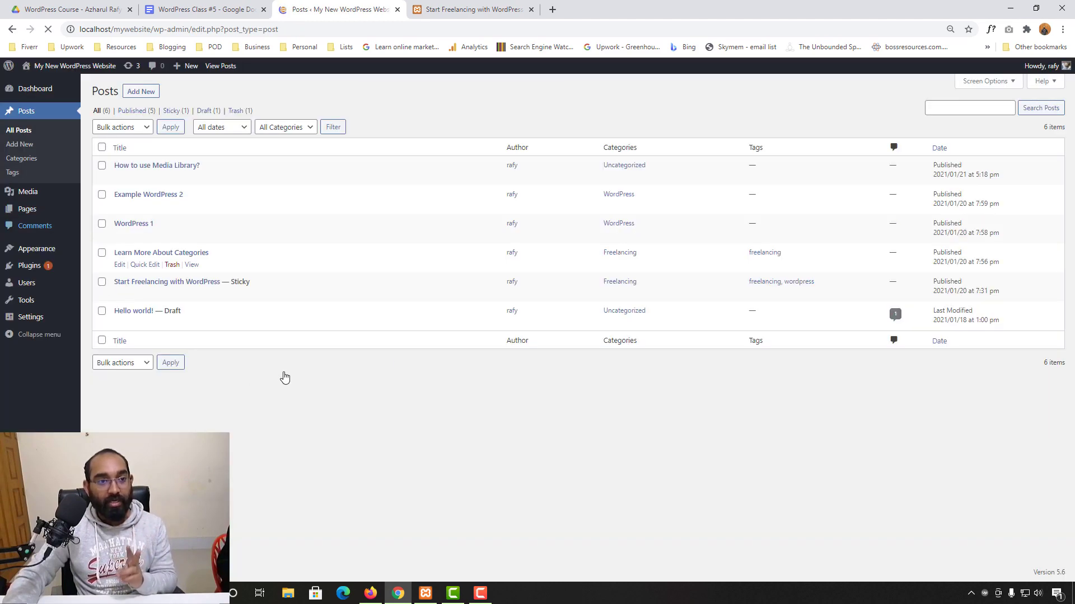
{"action": "left_click", "coordinate": [41, 195]}
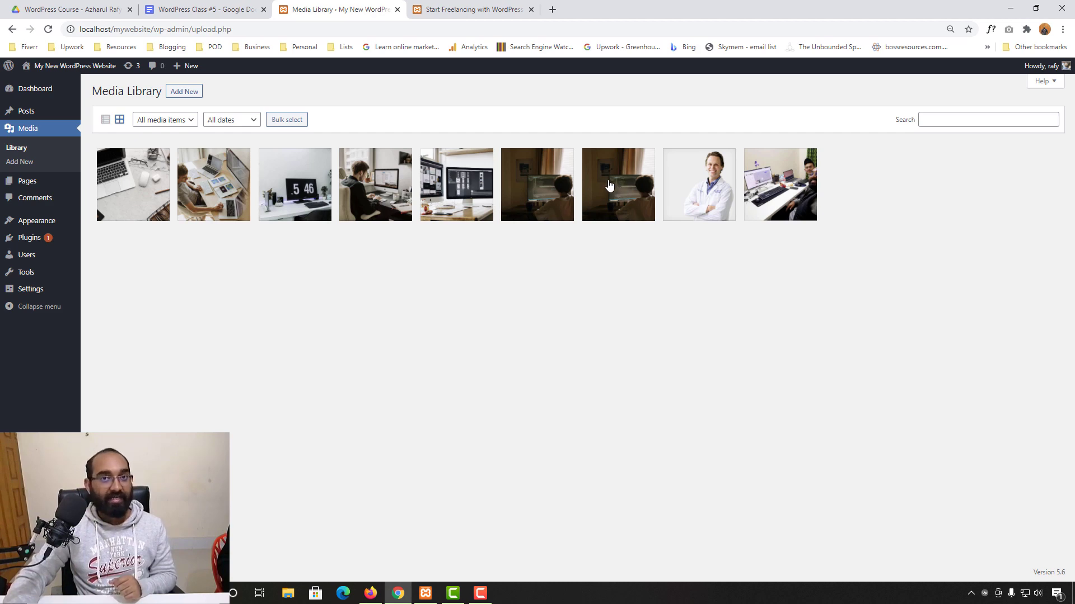
{"action": "left_click", "coordinate": [537, 182]}
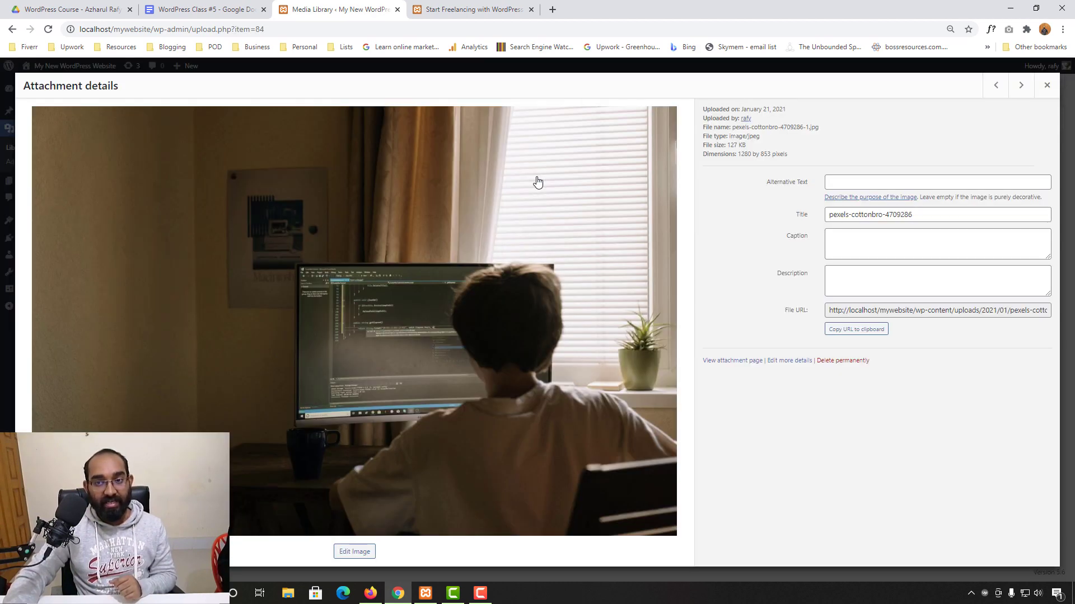
{"action": "left_click", "coordinate": [842, 363]}
{"action": "left_click", "coordinate": [591, 116]}
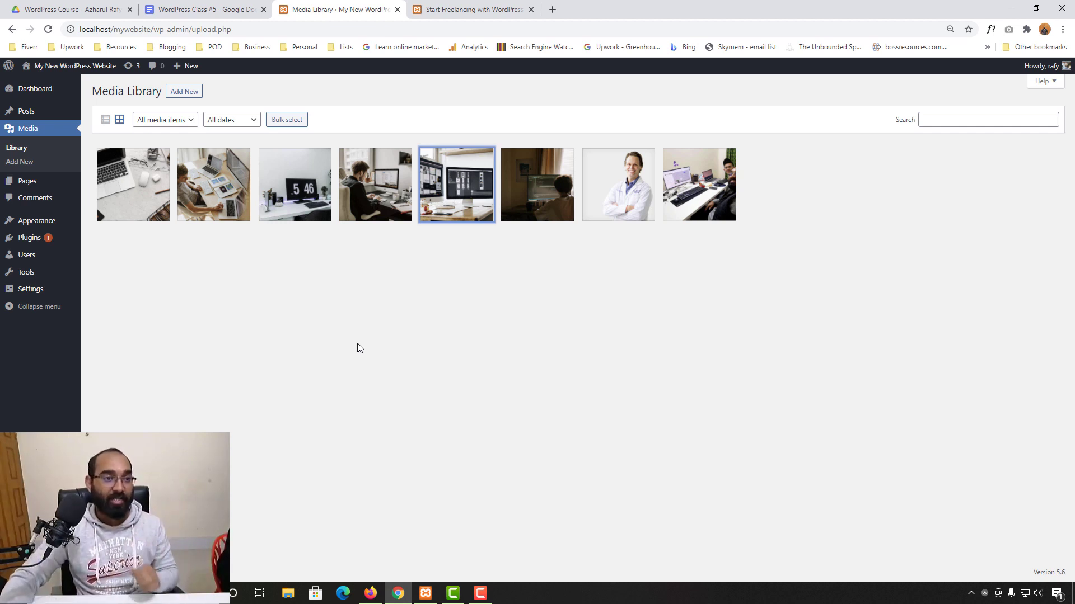
Step: Show All Pages from the Pages menu in the admin sidebar
{"action": "mouse_move", "coordinate": [34, 184]}
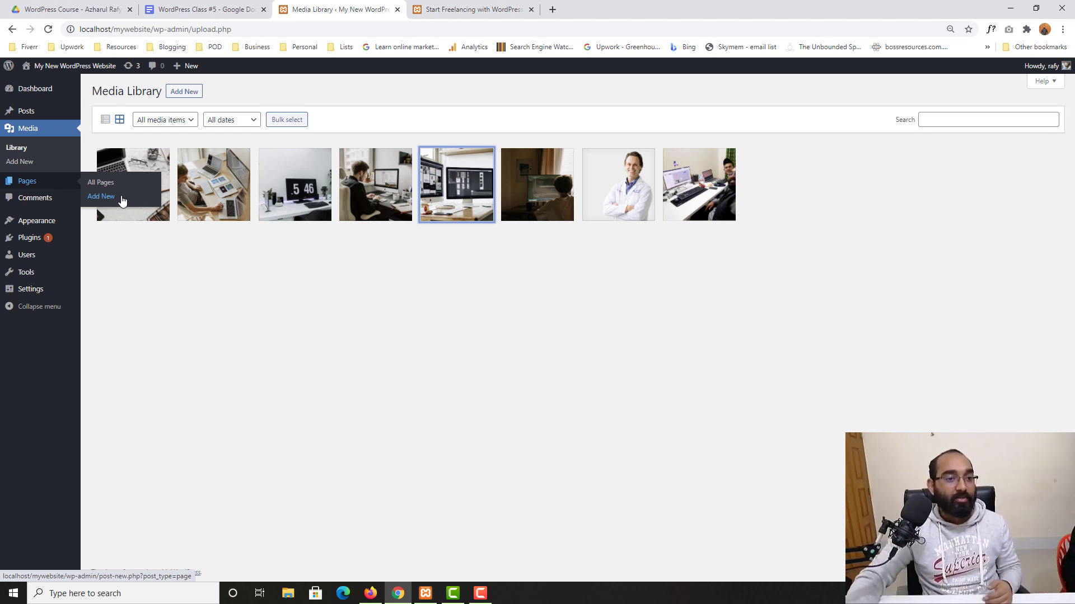
{"action": "left_click", "coordinate": [100, 183]}
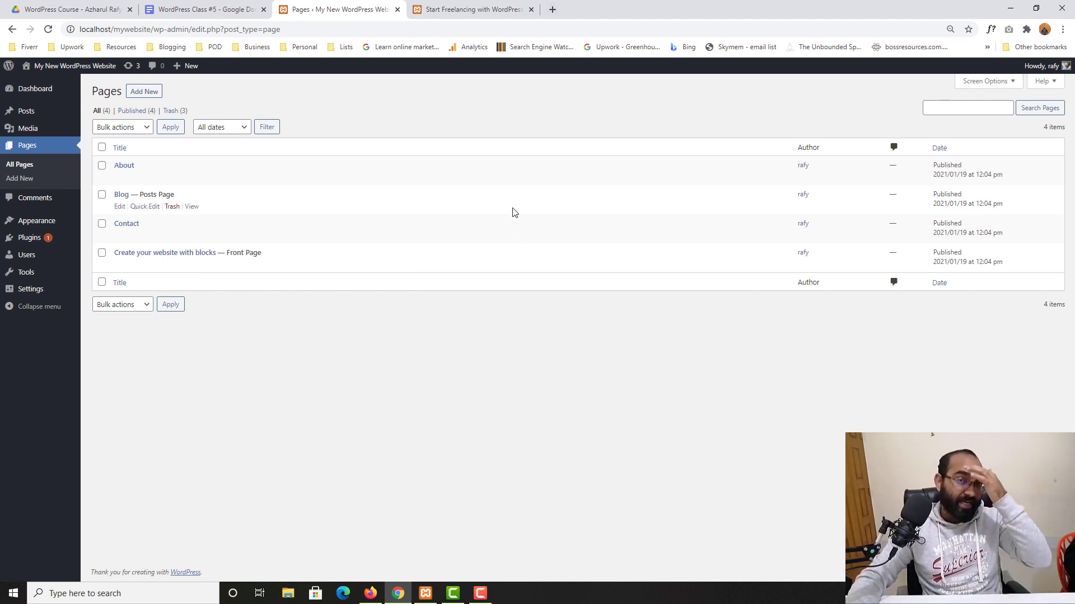
Step: Load learners.world in a new tab, browse its posts, then return to the Pages admin
{"action": "left_click", "coordinate": [552, 10]}
{"action": "type", "text": "lea"}
{"action": "key", "text": "Return"}
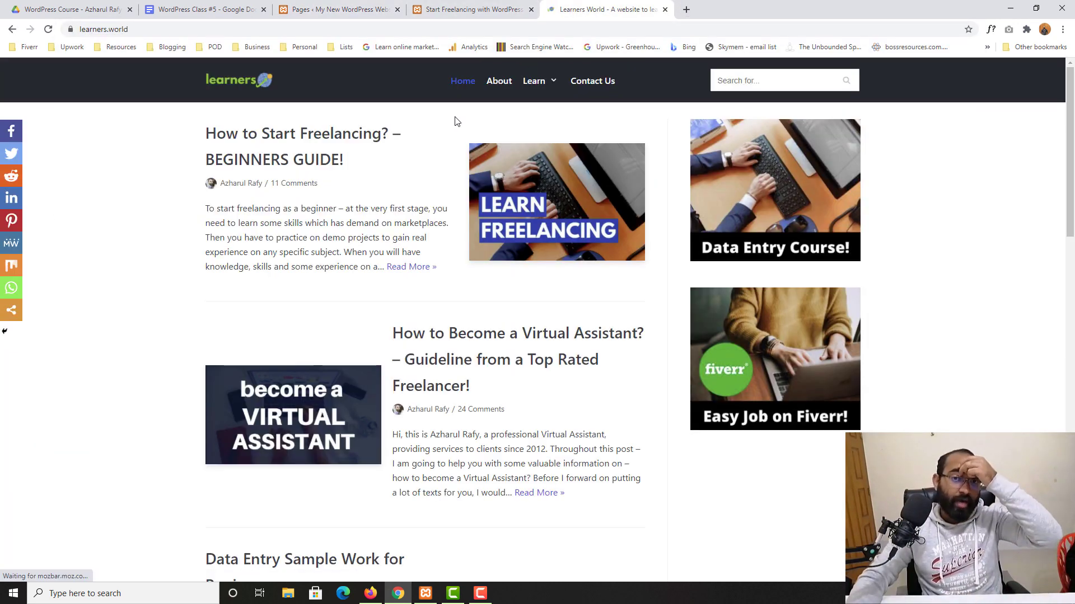
{"action": "mouse_move", "coordinate": [539, 84]}
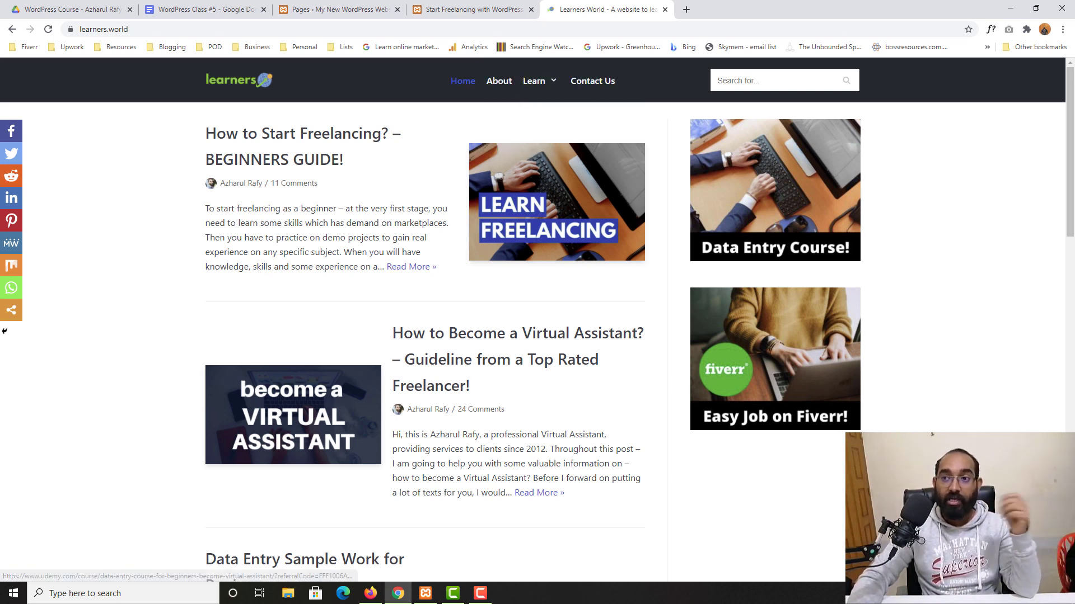
{"action": "scroll", "coordinate": [537, 325], "scroll_direction": "down", "scroll_amount": 20}
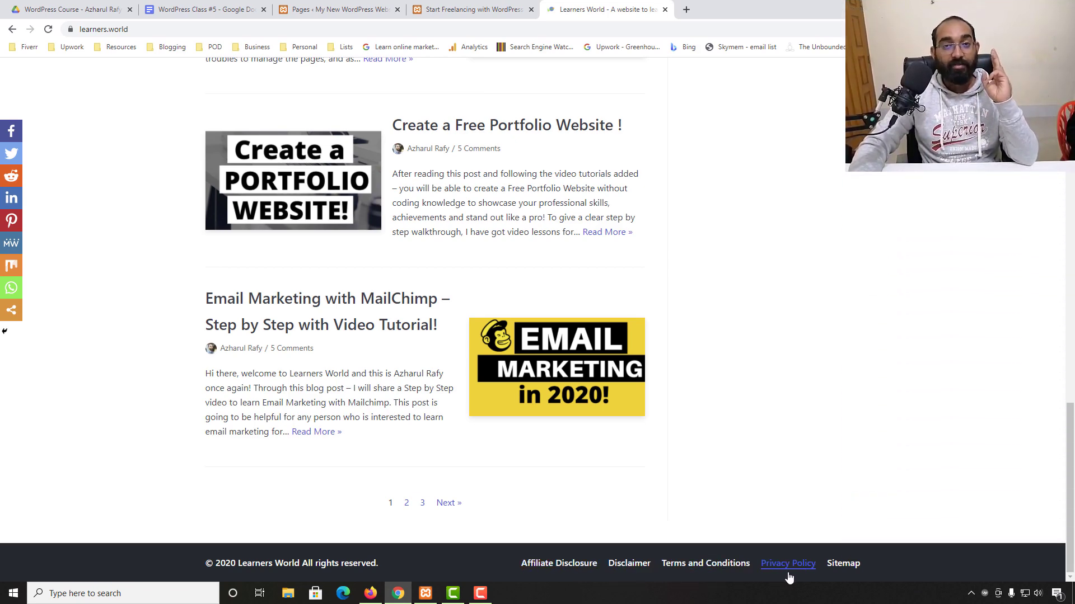
{"action": "scroll", "coordinate": [55, 429], "scroll_direction": "up", "scroll_amount": 8}
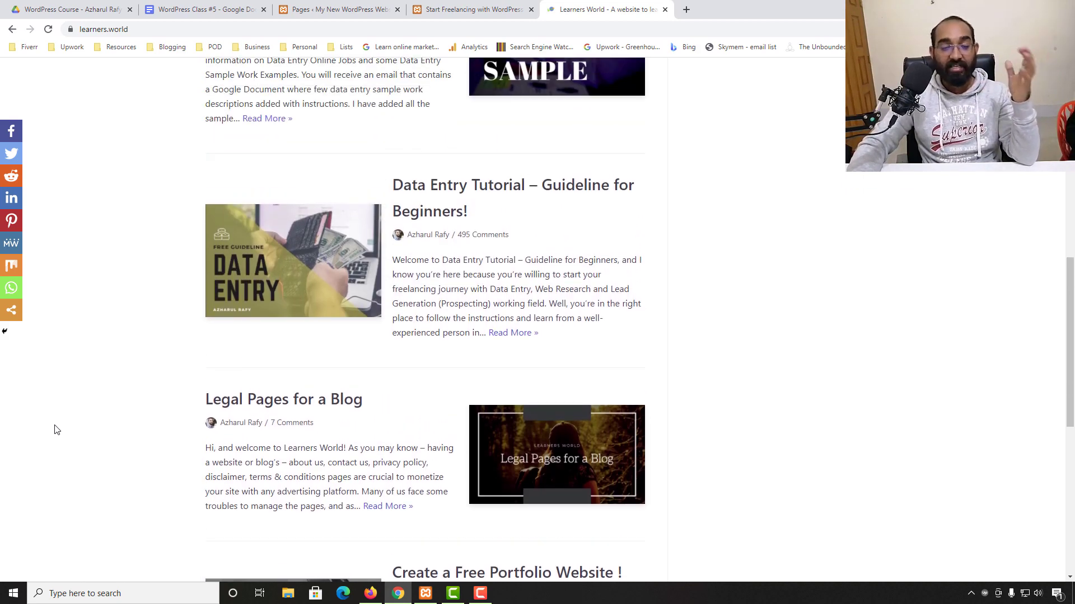
{"action": "scroll", "coordinate": [55, 429], "scroll_direction": "up", "scroll_amount": 9}
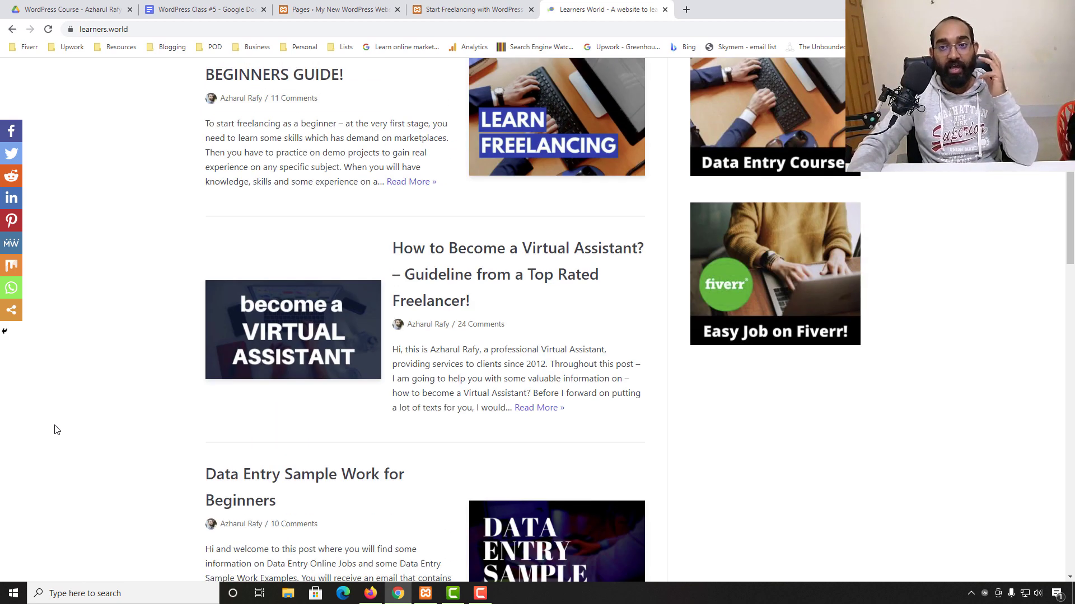
{"action": "scroll", "coordinate": [55, 429], "scroll_direction": "up", "scroll_amount": 2}
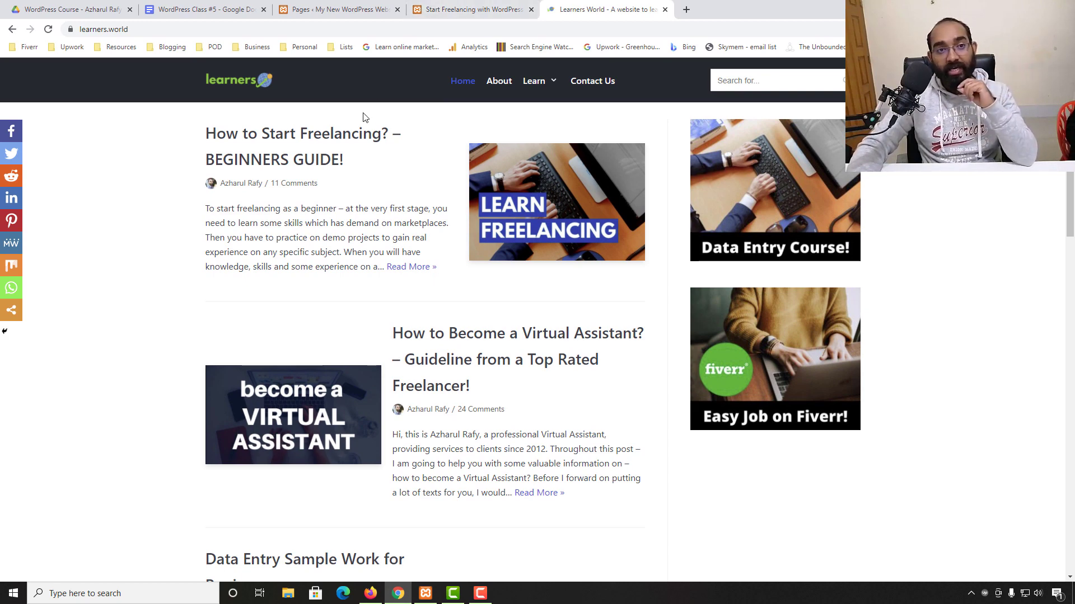
{"action": "left_click", "coordinate": [359, 10]}
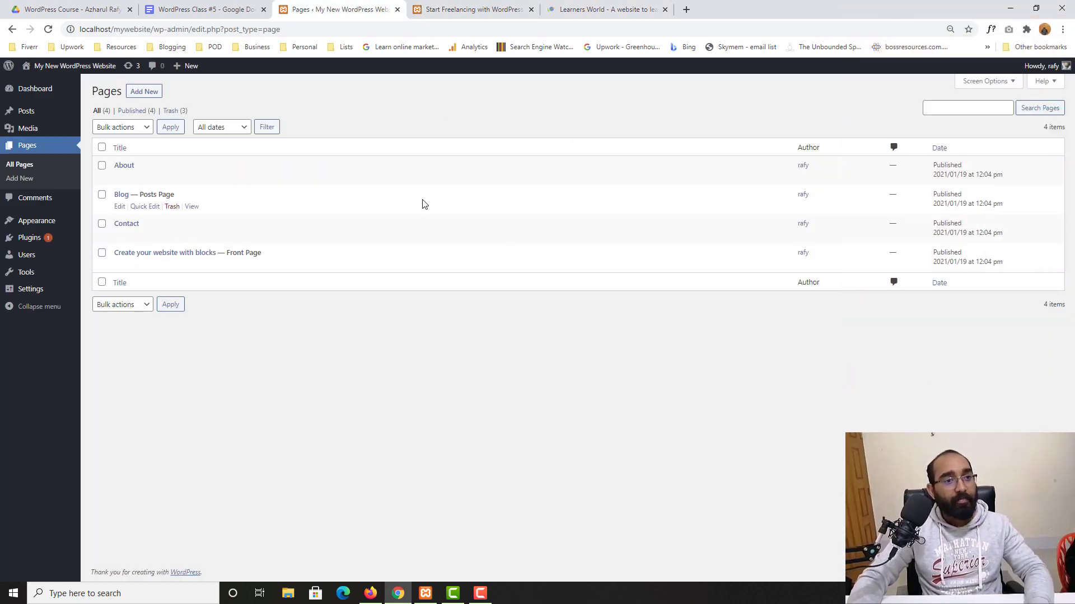
Step: Create a new page titled 'Services' and place the caret in its body
{"action": "left_click", "coordinate": [146, 91]}
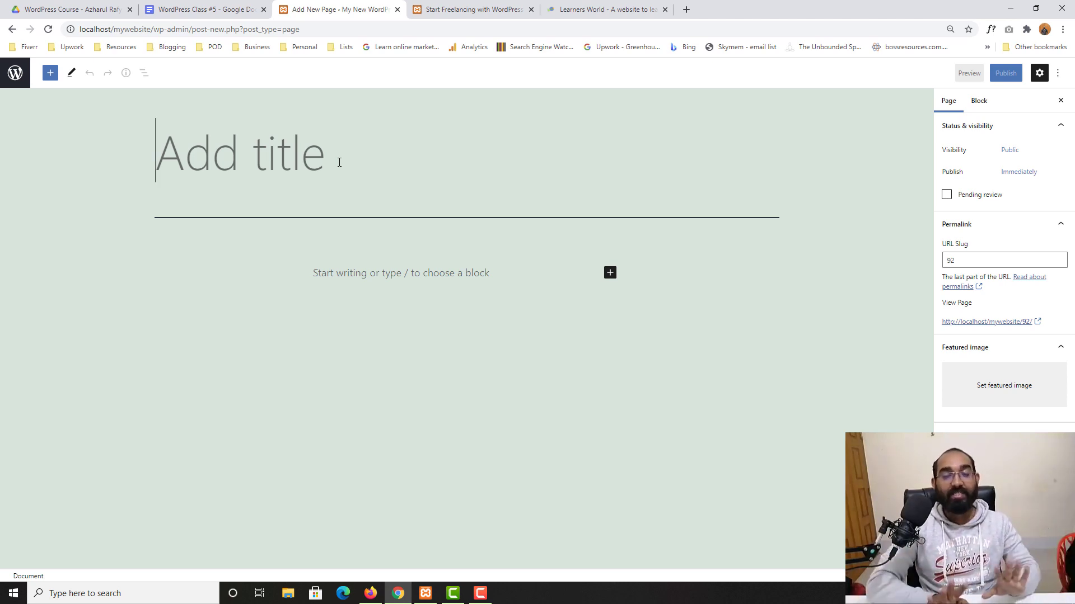
{"action": "type", "text": "Services"}
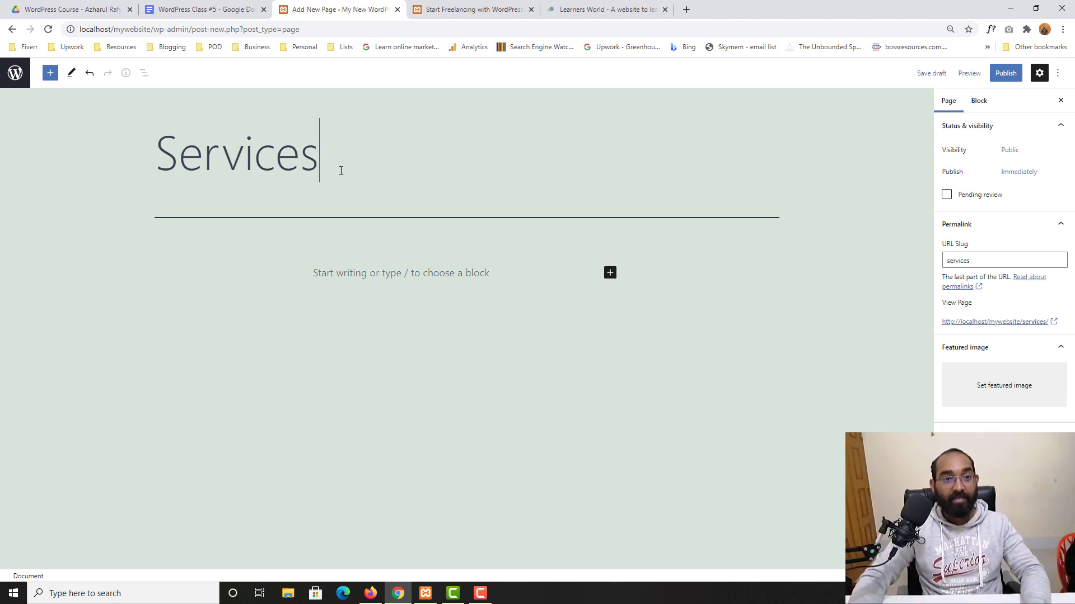
{"action": "left_click", "coordinate": [412, 270]}
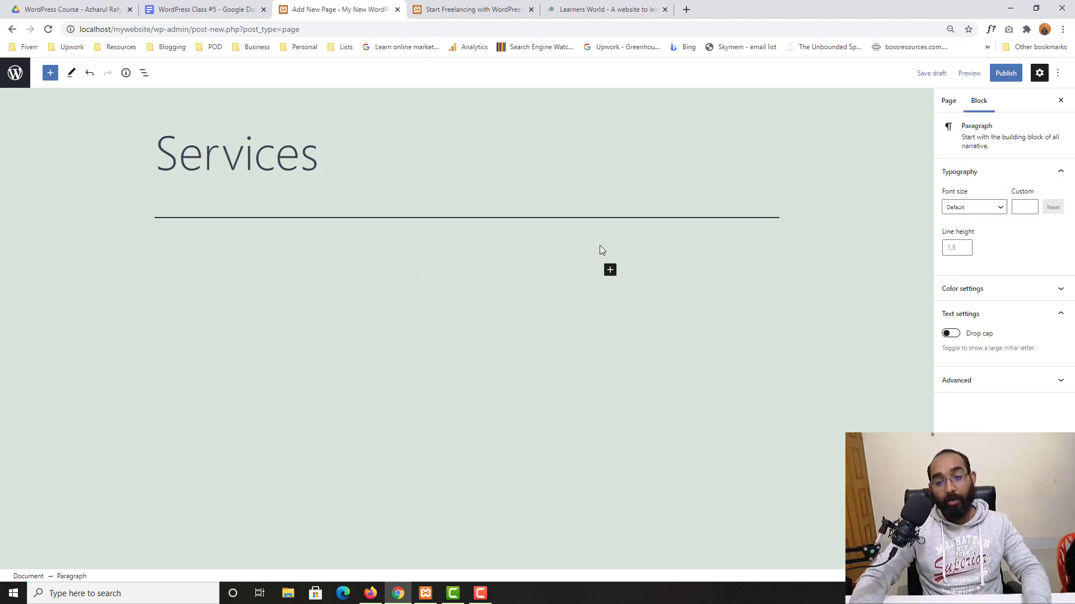
Step: Copy the opening paragraph from the Start Freelancing post
{"action": "left_click", "coordinate": [611, 271]}
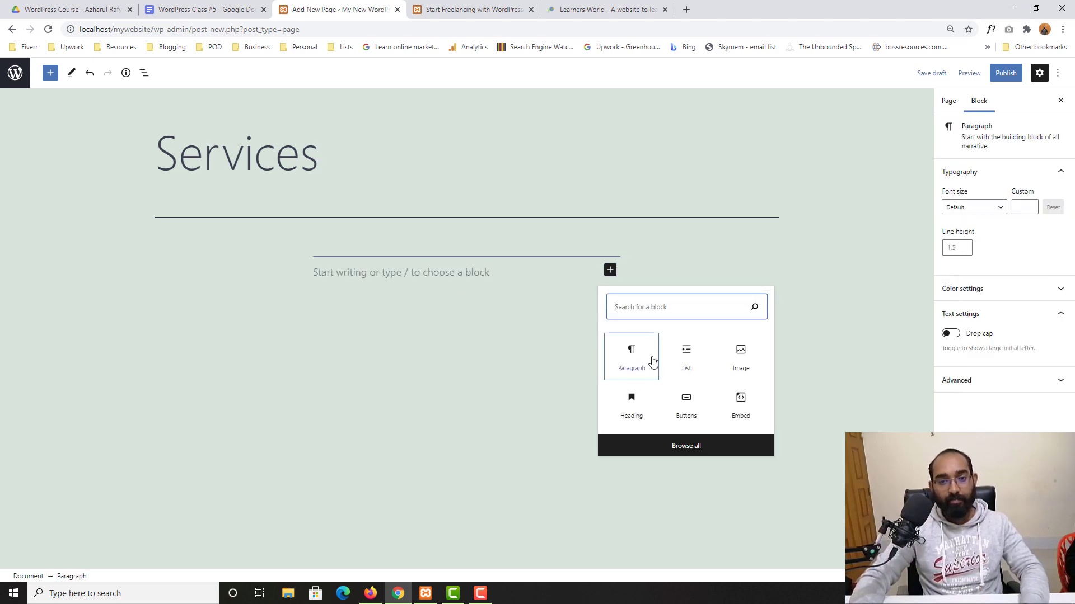
{"action": "left_click", "coordinate": [405, 273]}
{"action": "left_click", "coordinate": [434, 6]}
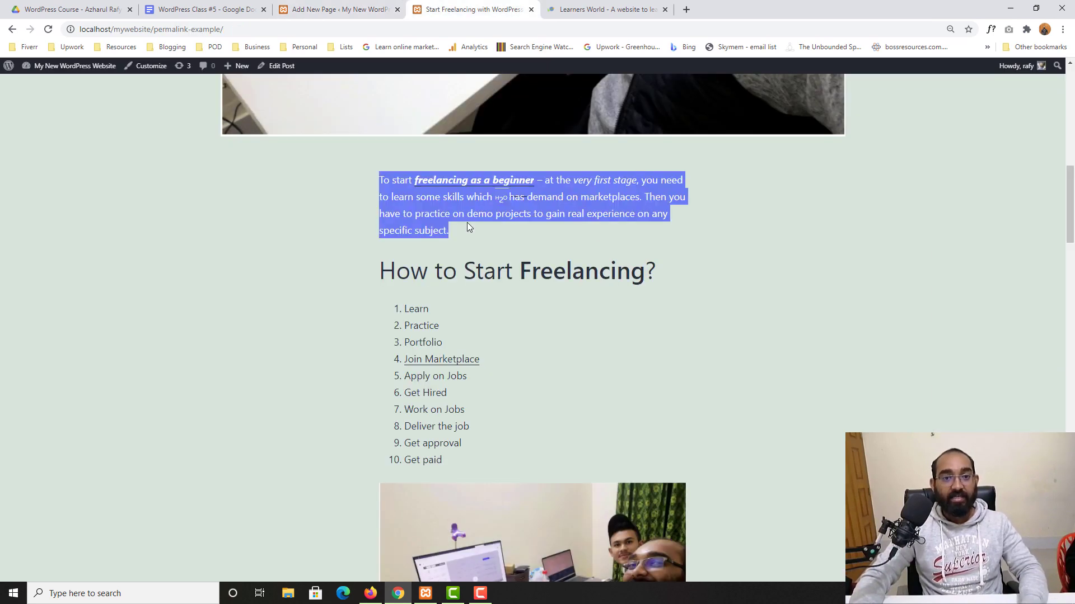
{"action": "right_click", "coordinate": [447, 197]}
{"action": "left_click", "coordinate": [455, 201]}
{"action": "left_click", "coordinate": [336, 9]}
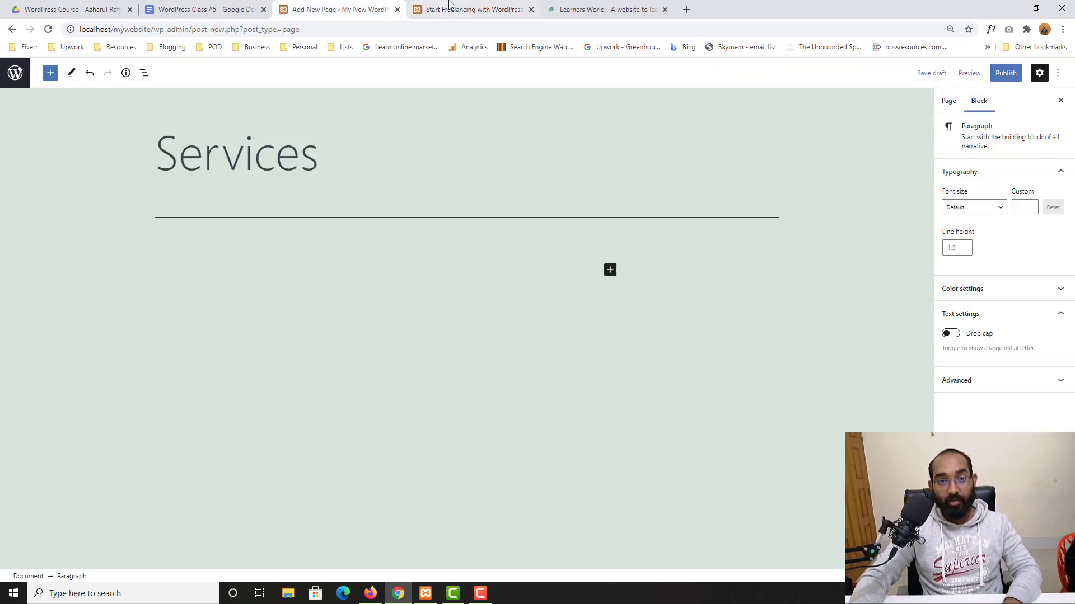
Step: Paste the copied paragraph into the Services page and add an empty block below it
{"action": "left_click", "coordinate": [449, 7]}
{"action": "left_click", "coordinate": [360, 9]}
{"action": "key", "text": "ctrl+v"}
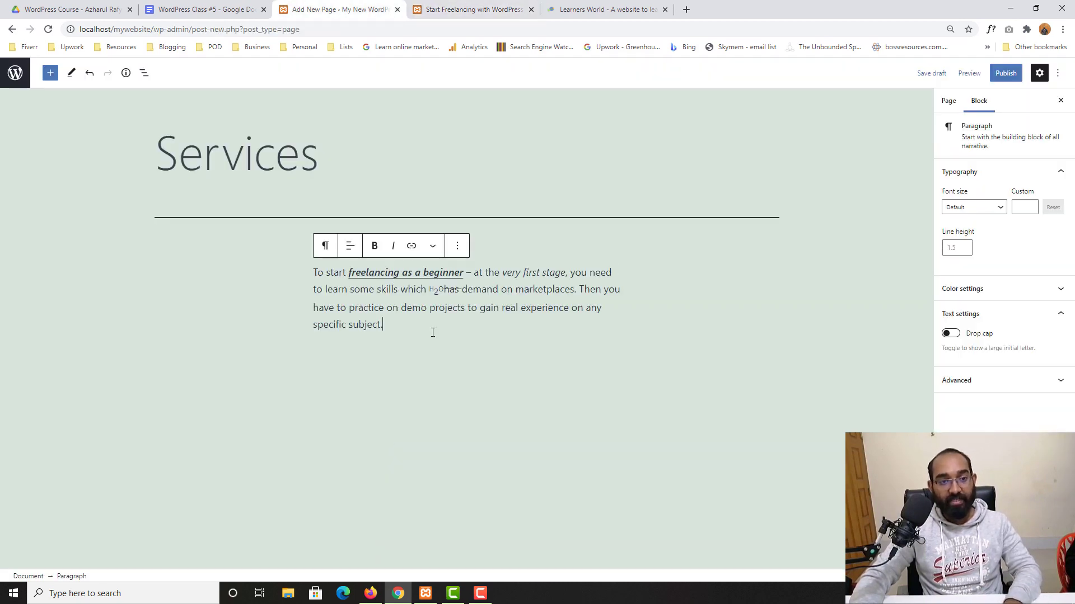
{"action": "key", "text": "Return"}
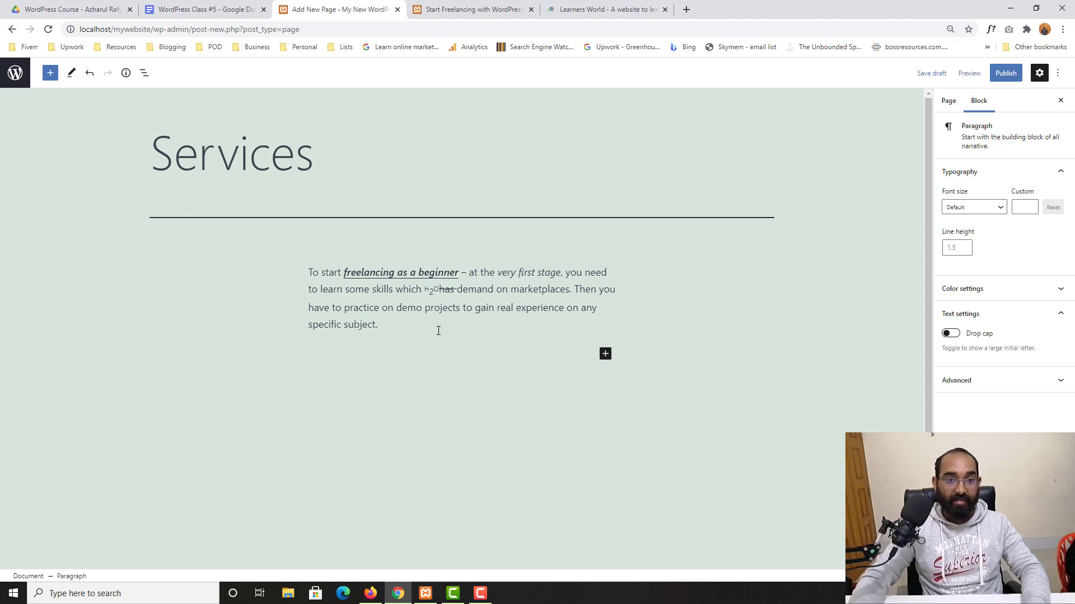
{"action": "left_click", "coordinate": [524, 5]}
{"action": "scroll", "coordinate": [452, 300], "scroll_direction": "down", "scroll_amount": 4}
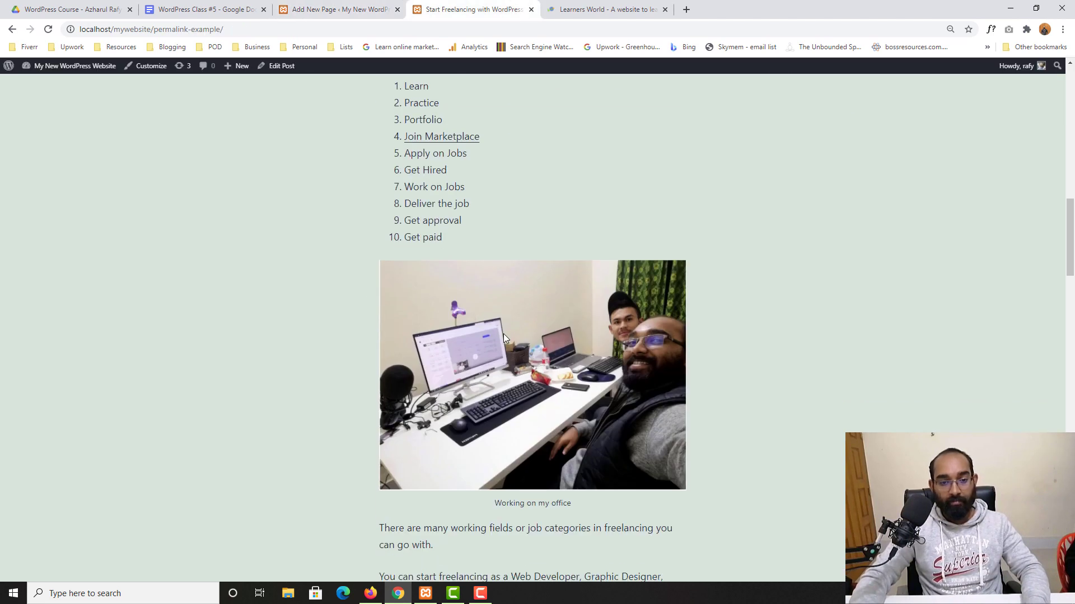
{"action": "left_click", "coordinate": [289, 4]}
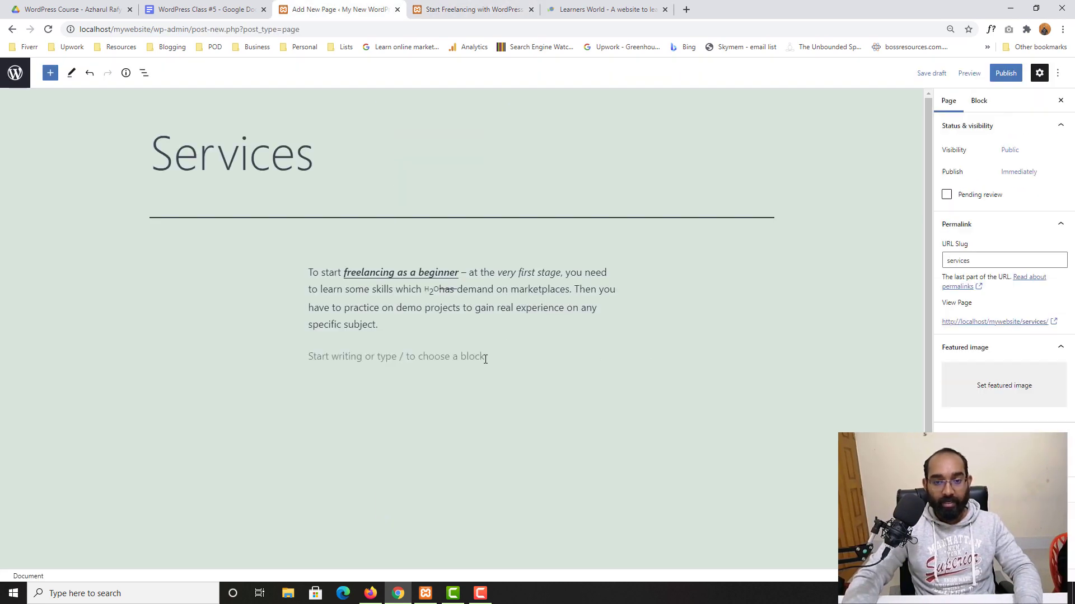
{"action": "left_click", "coordinate": [605, 354]}
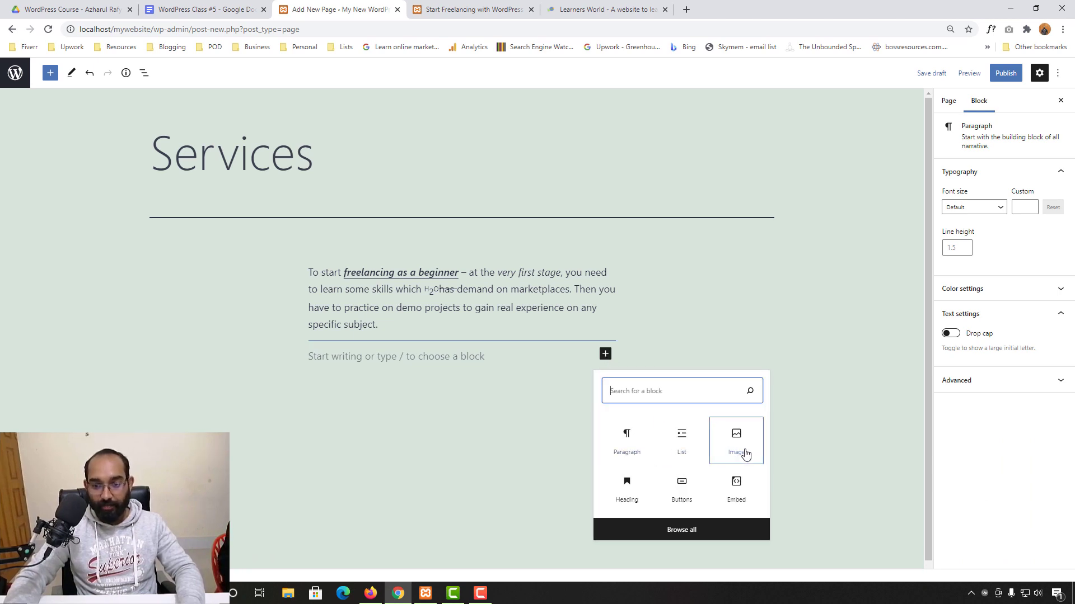
Step: Insert the man-at-laptops photo pexels-olia-danilevich-4974914.jpg from the Media Library
{"action": "left_click", "coordinate": [731, 431]}
{"action": "left_click", "coordinate": [373, 420]}
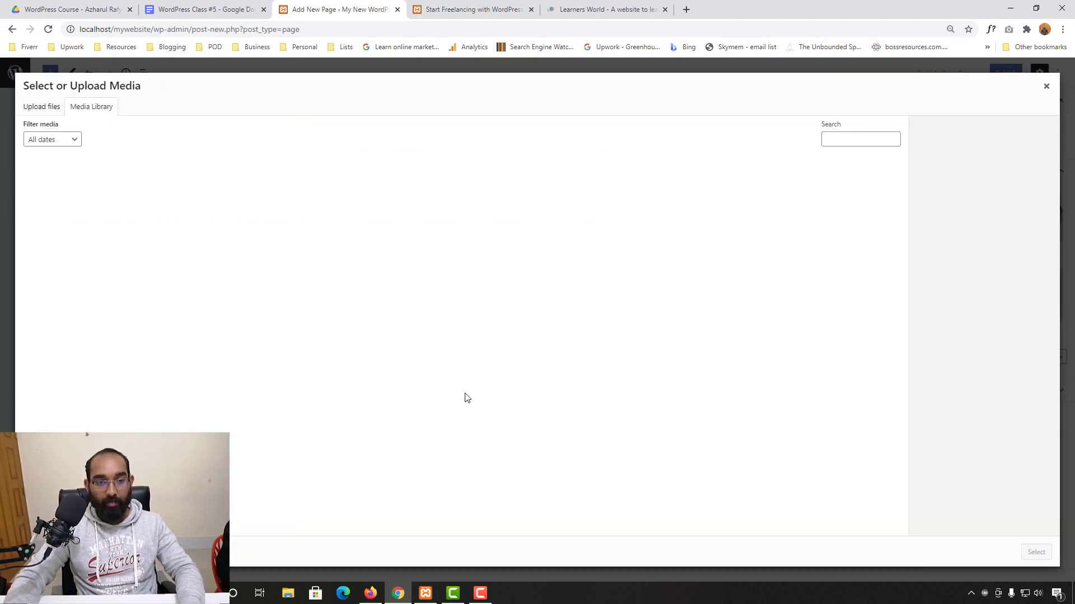
{"action": "left_click", "coordinate": [126, 201]}
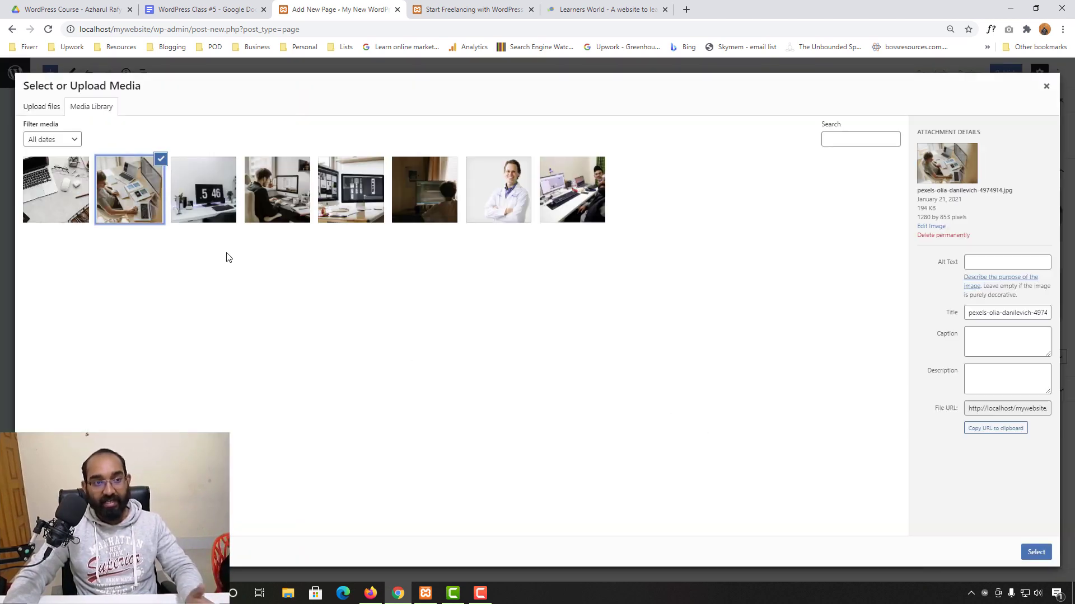
{"action": "left_click", "coordinate": [1036, 552]}
{"action": "left_click", "coordinate": [520, 307]}
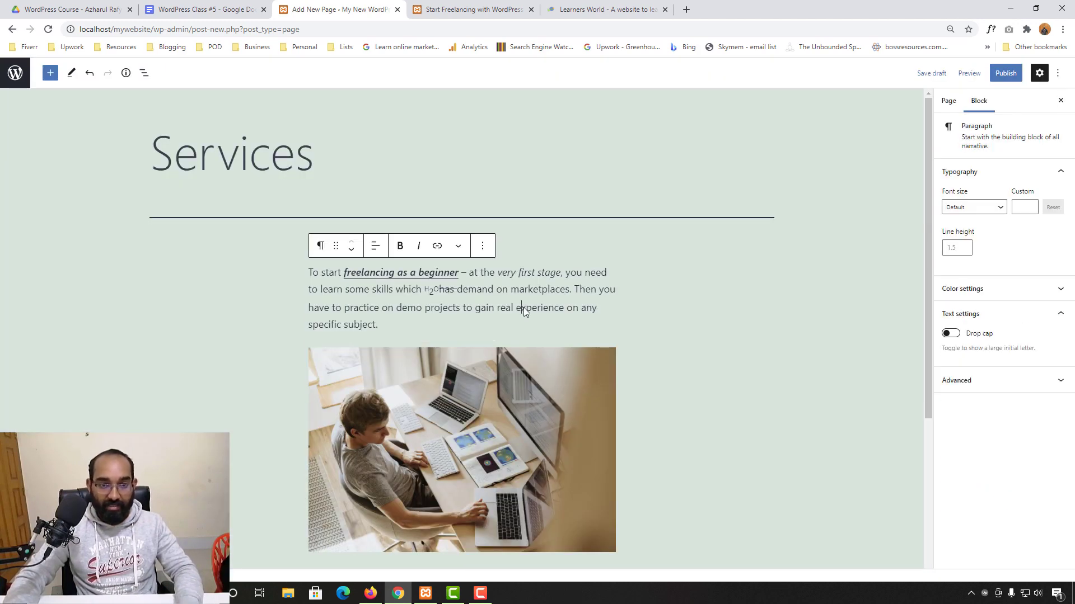
{"action": "left_click_drag", "start_coordinate": [435, 321], "coordinate": [337, 282]}
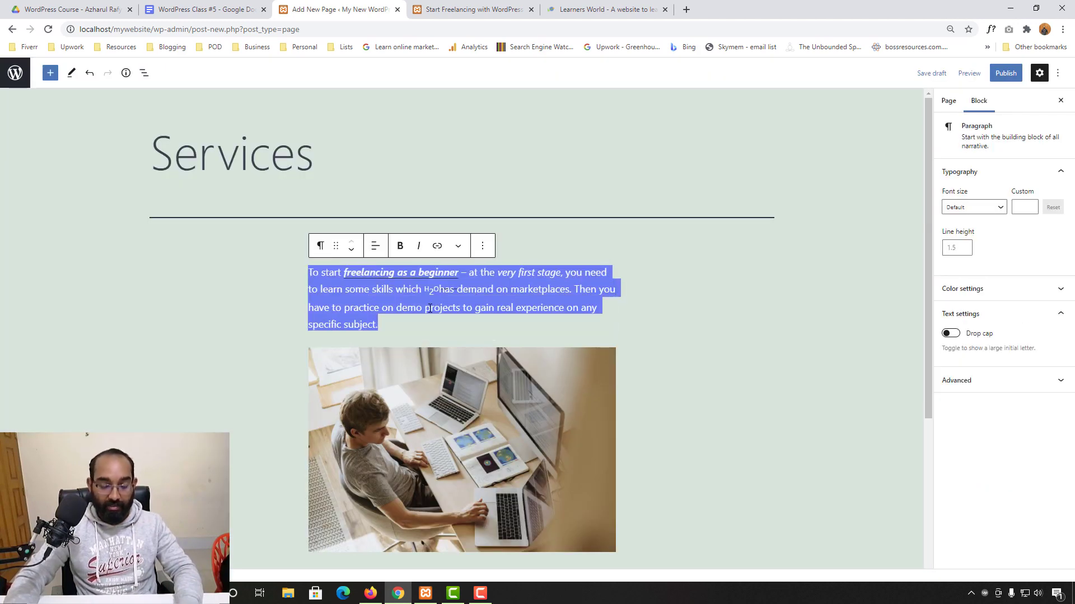
Step: Add a 'Website Design:' Heading block above the freelancing paragraph
{"action": "left_click", "coordinate": [297, 301]}
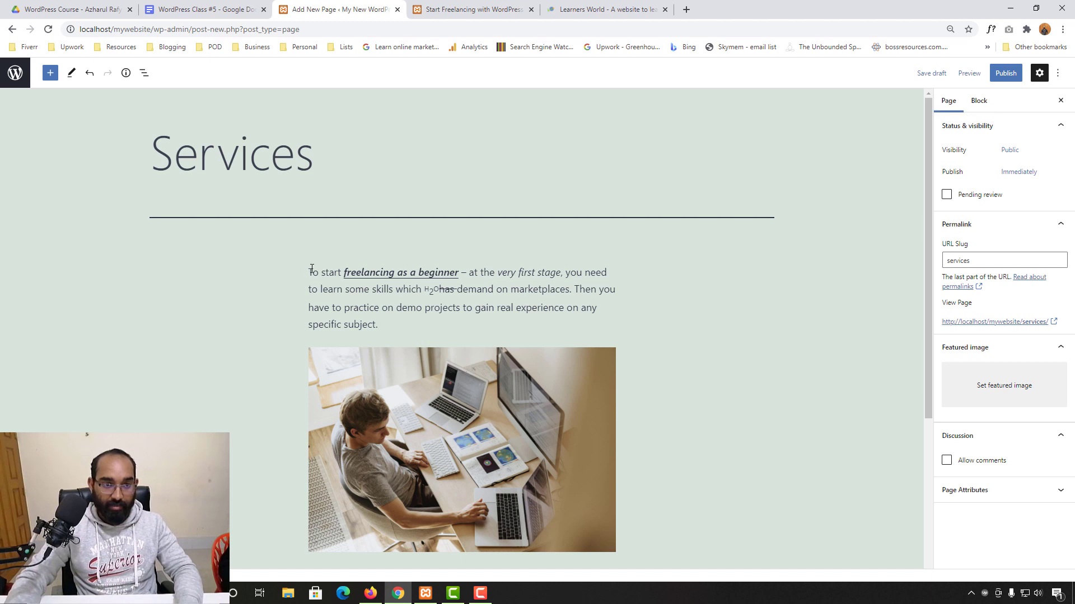
{"action": "left_click", "coordinate": [310, 272]}
{"action": "key", "text": "Return"}
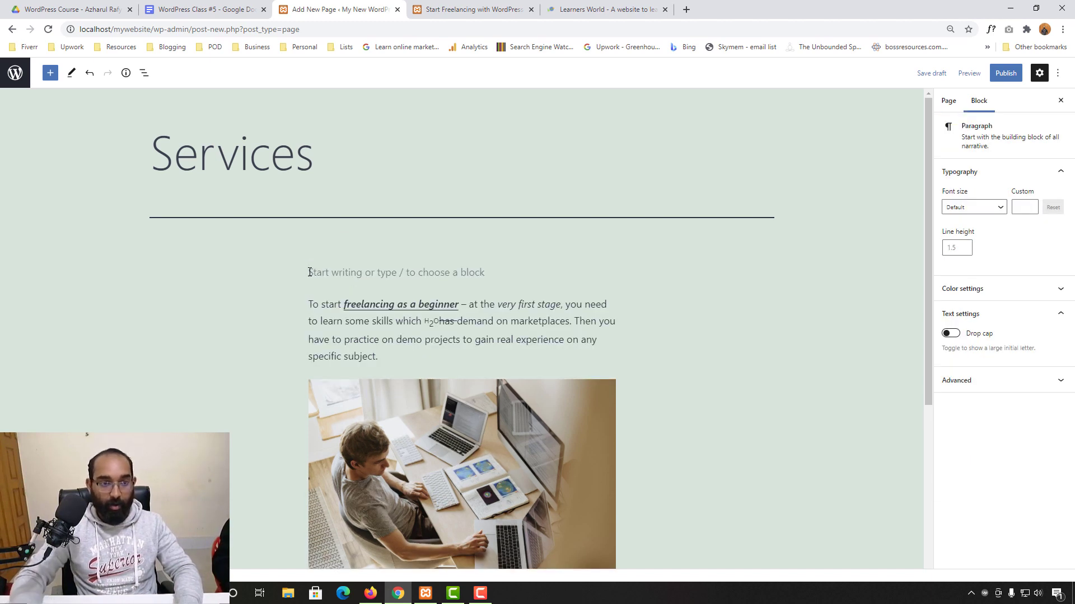
{"action": "left_click", "coordinate": [241, 283]}
{"action": "left_click", "coordinate": [341, 272]}
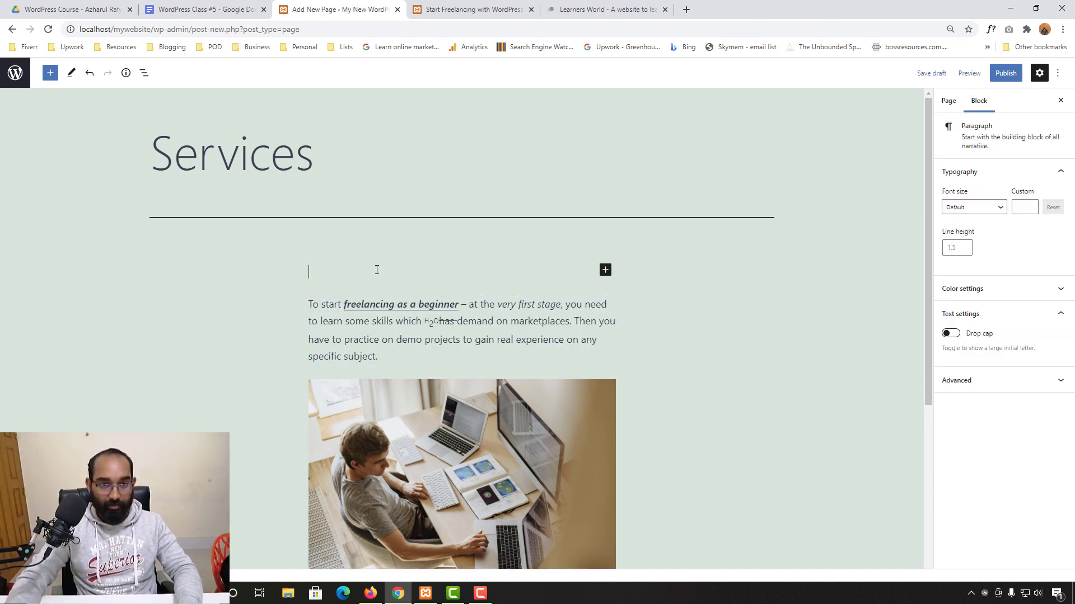
{"action": "left_click", "coordinate": [605, 271]}
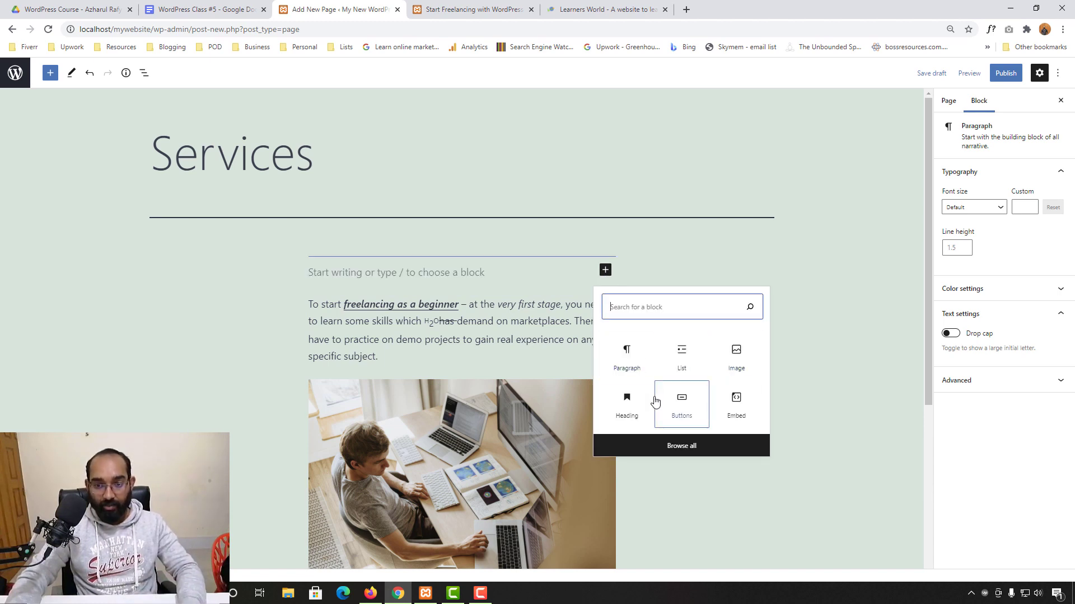
{"action": "type", "text": "hea"}
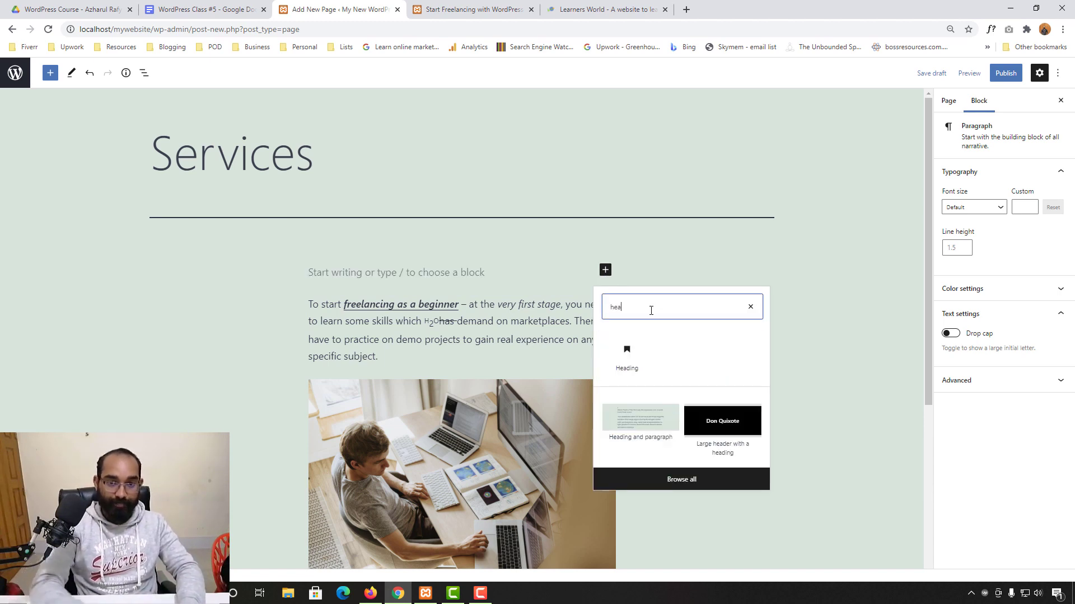
{"action": "left_click", "coordinate": [626, 351]}
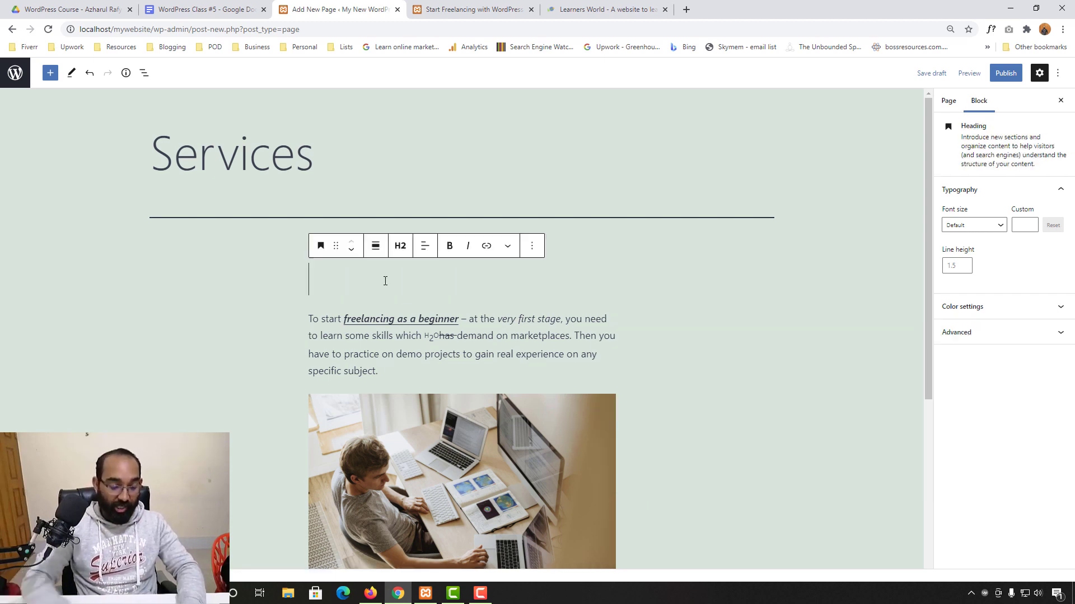
{"action": "type", "text": "Website Design"}
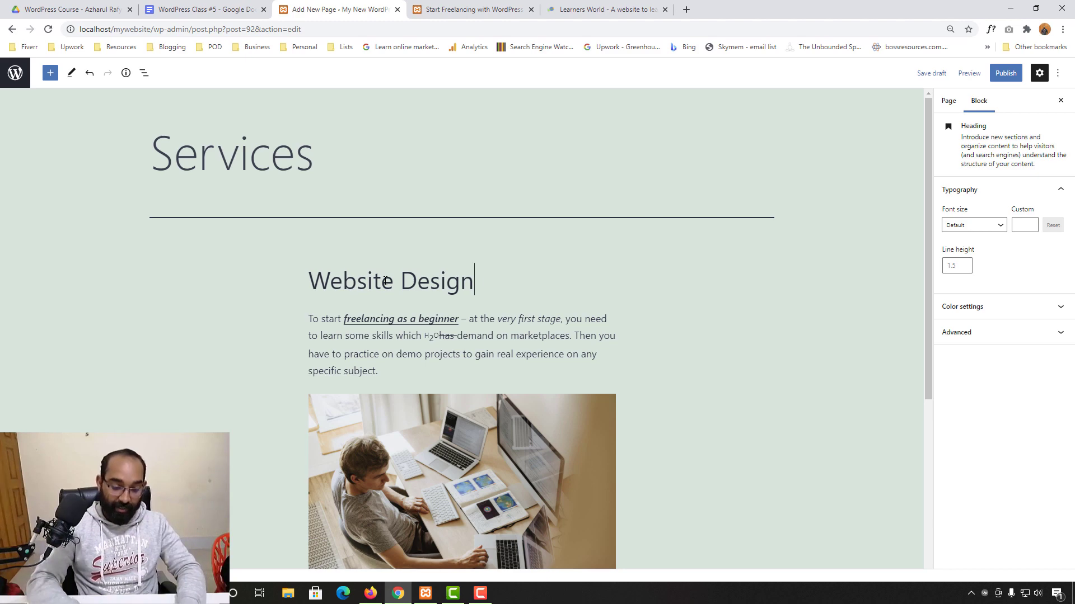
{"action": "type", "text": ":"}
Step: Add a 'Digital Marketing:' heading below the photo on the Services page
{"action": "scroll", "coordinate": [598, 323], "scroll_direction": "down", "scroll_amount": 1}
{"action": "scroll", "coordinate": [597, 324], "scroll_direction": "down", "scroll_amount": 4}
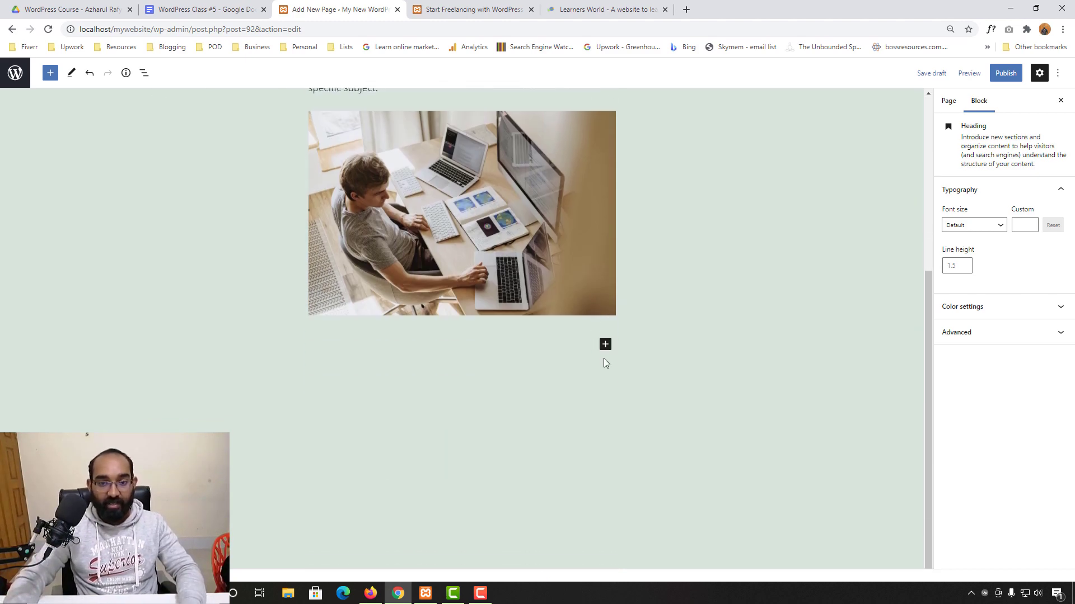
{"action": "scroll", "coordinate": [635, 341], "scroll_direction": "up", "scroll_amount": 2}
{"action": "scroll", "coordinate": [632, 378], "scroll_direction": "down", "scroll_amount": 1}
{"action": "left_click", "coordinate": [619, 367]}
{"action": "left_click", "coordinate": [511, 401]}
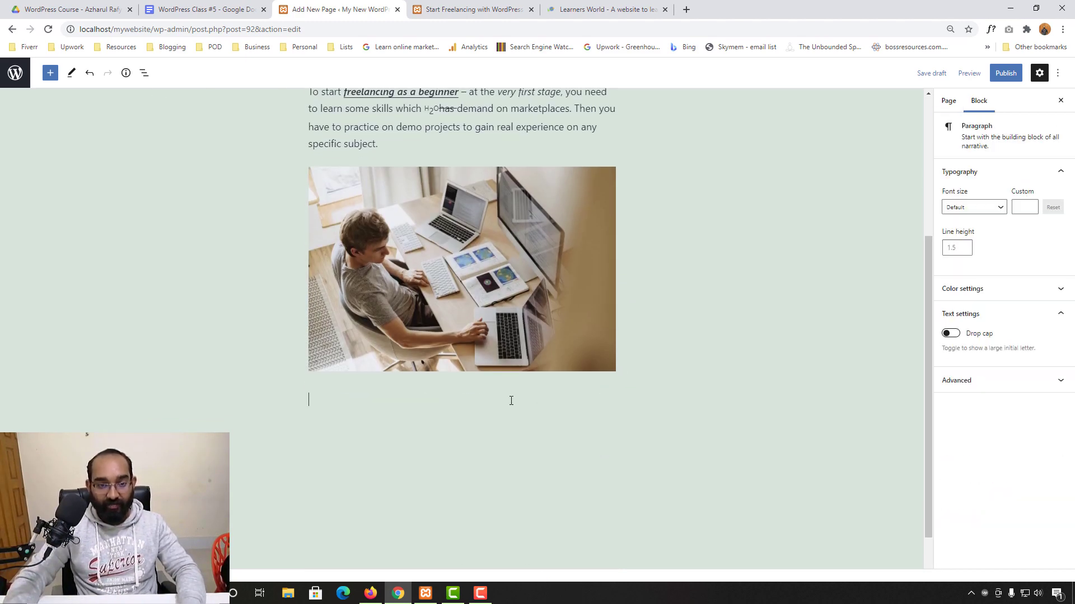
{"action": "key", "text": "Return"}
{"action": "key", "text": "Return"}
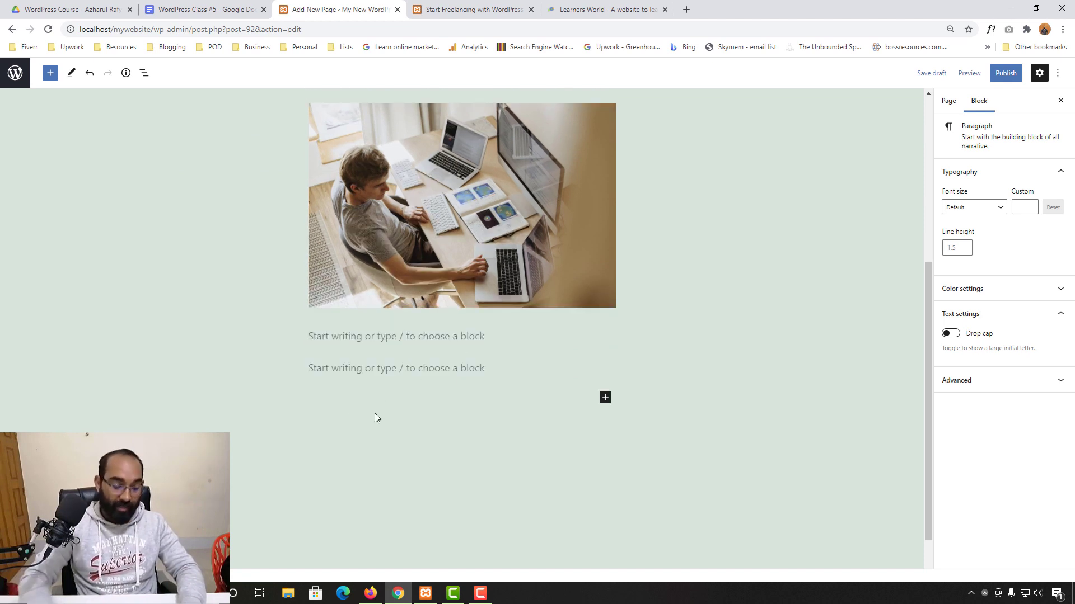
{"action": "type", "text": "Digi"}
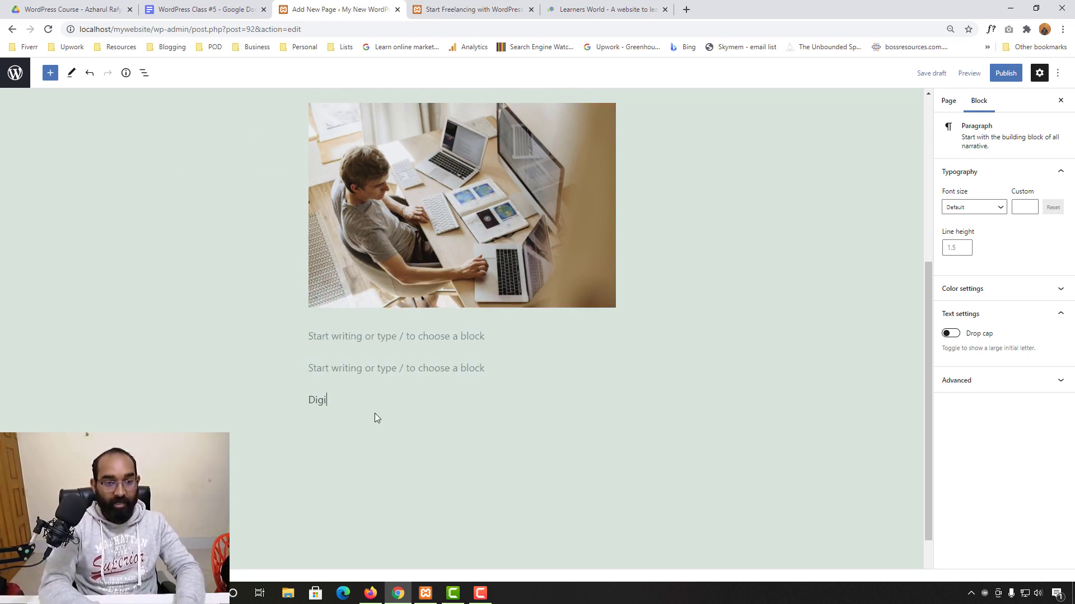
{"action": "type", "text": "tal Marketing:"}
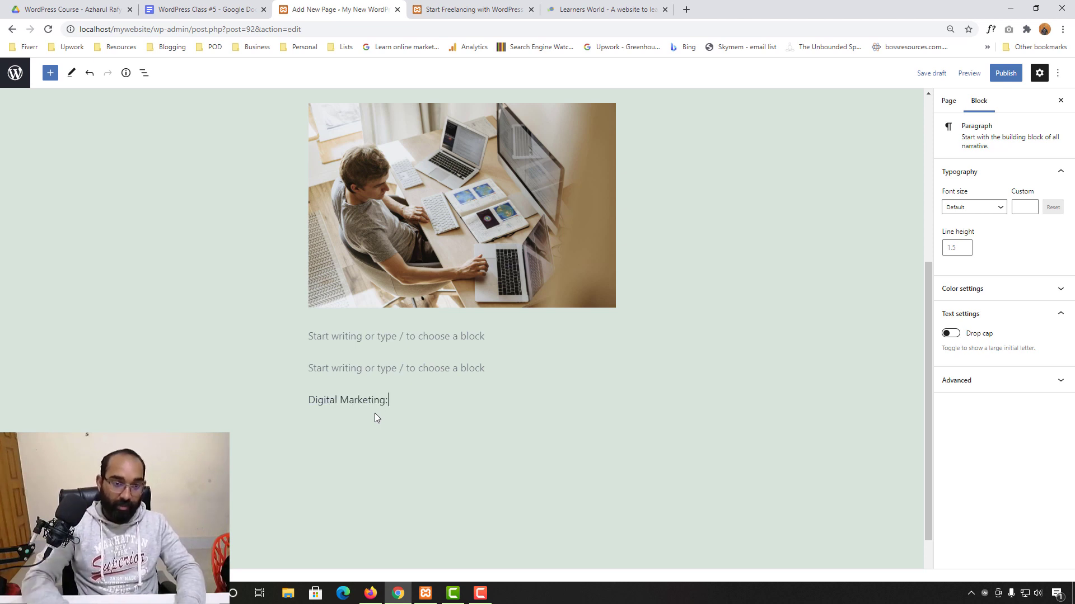
{"action": "key", "text": "Return"}
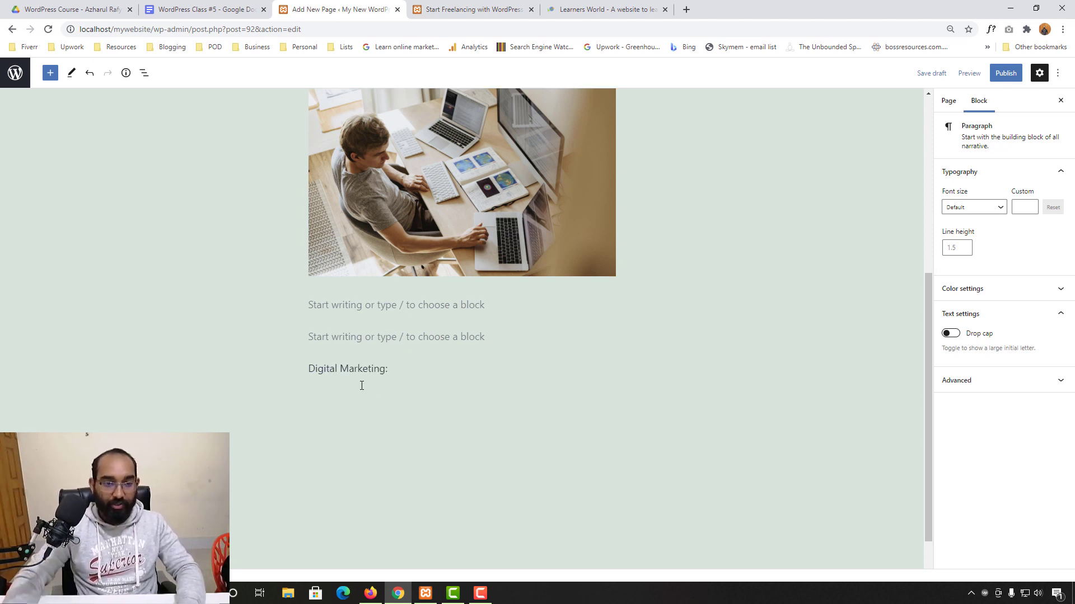
{"action": "left_click", "coordinate": [359, 371]}
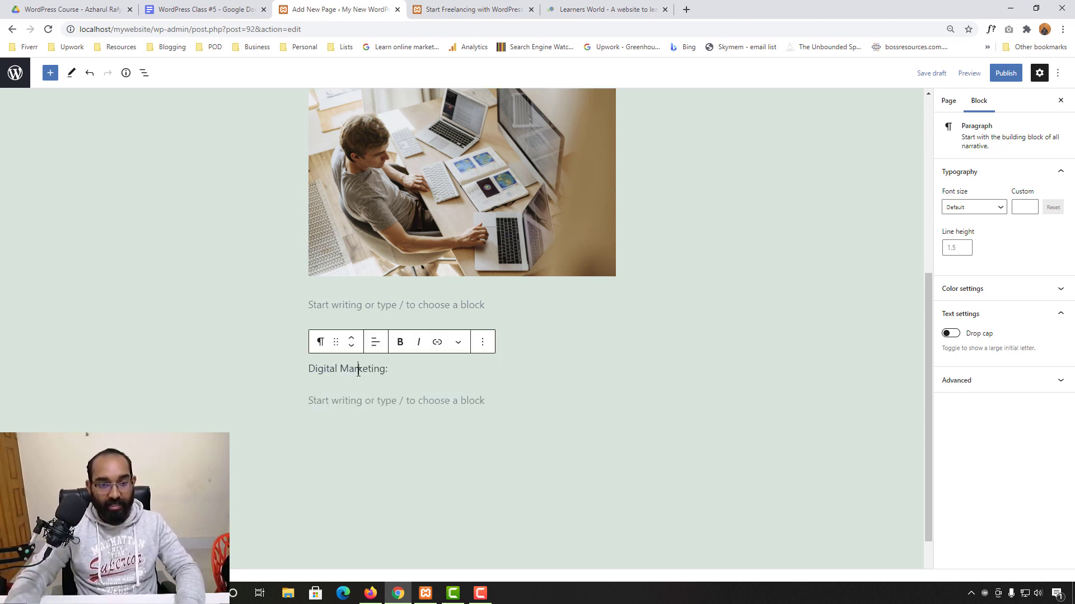
{"action": "left_click", "coordinate": [320, 342]}
{"action": "left_click", "coordinate": [356, 410]}
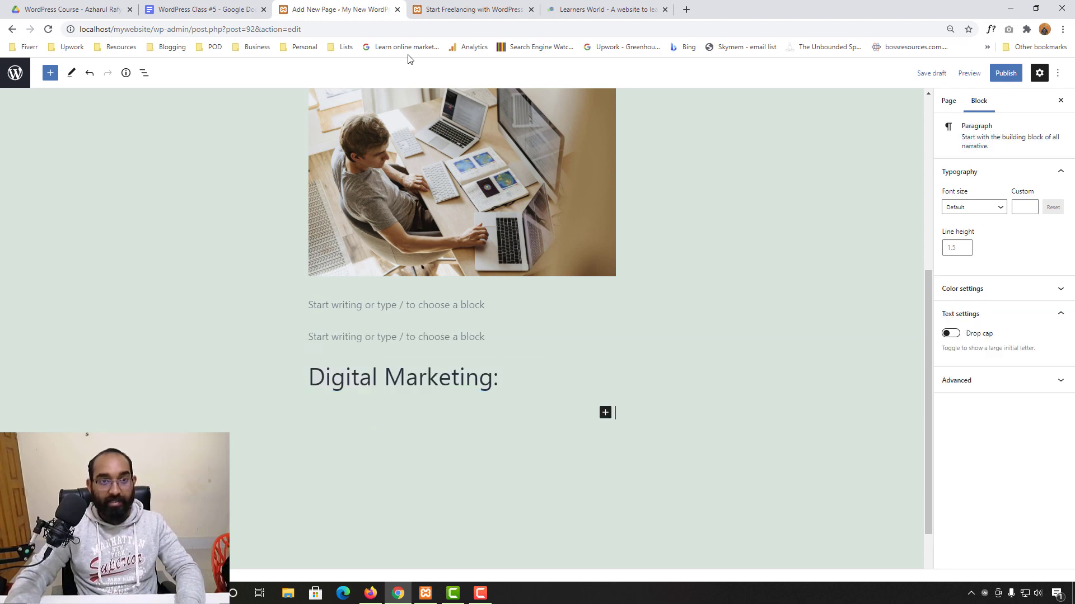
Step: Copy the career-options sentence from the post and paste it under 'Digital Marketing:'
{"action": "left_click", "coordinate": [473, 10]}
{"action": "scroll", "coordinate": [336, 380], "scroll_direction": "down", "scroll_amount": 3}
{"action": "scroll", "coordinate": [329, 389], "scroll_direction": "down", "scroll_amount": 4}
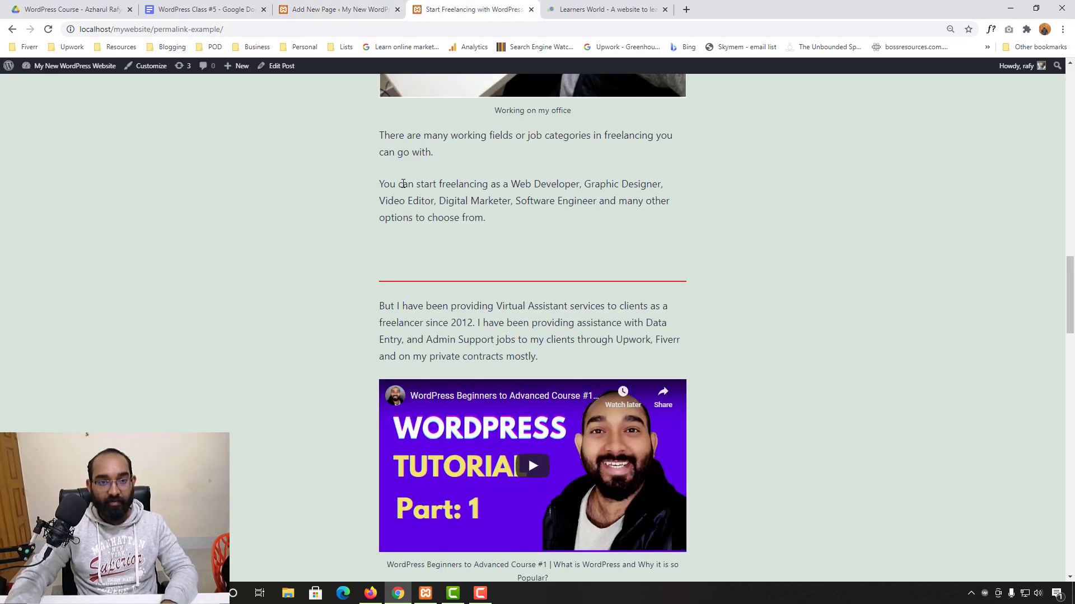
{"action": "left_click_drag", "start_coordinate": [381, 189], "coordinate": [485, 218]}
{"action": "right_click", "coordinate": [475, 213]}
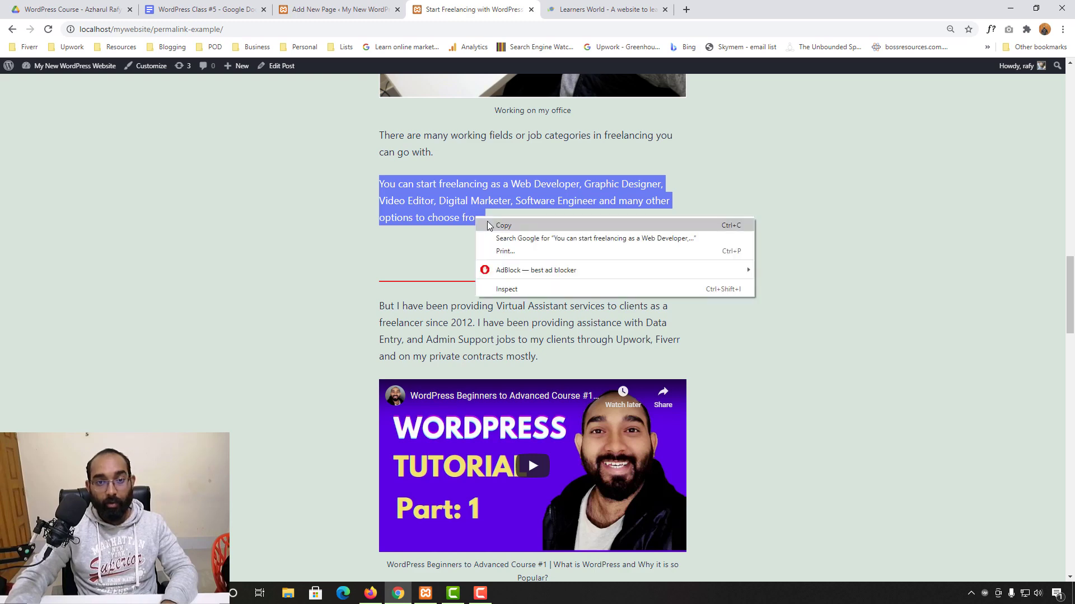
{"action": "left_click", "coordinate": [489, 225]}
{"action": "left_click", "coordinate": [370, 5]}
{"action": "left_click", "coordinate": [360, 419]}
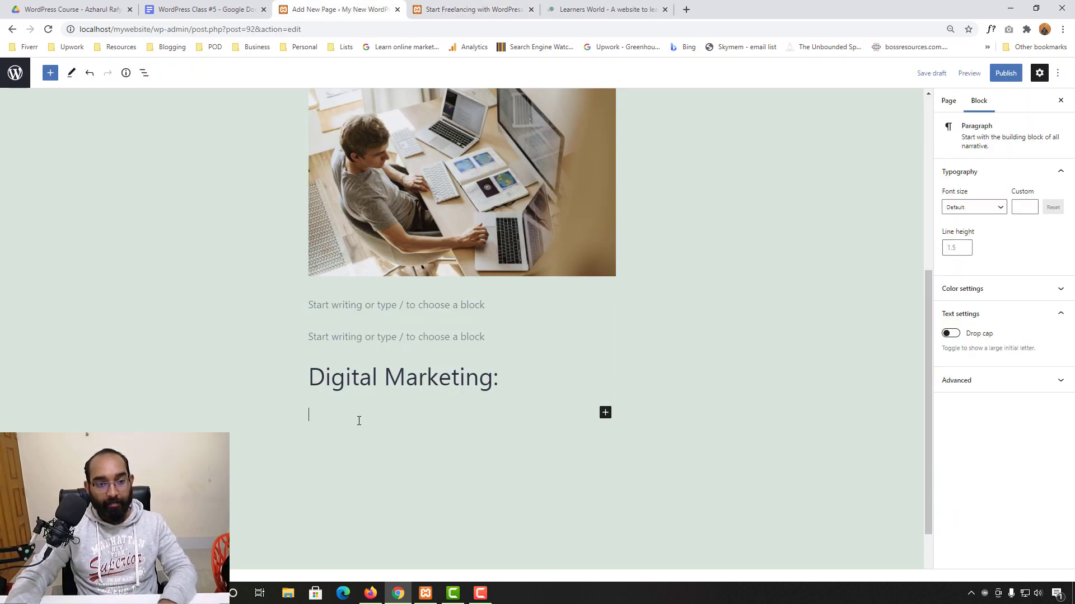
{"action": "key", "text": "ctrl+v"}
{"action": "key", "text": "Return"}
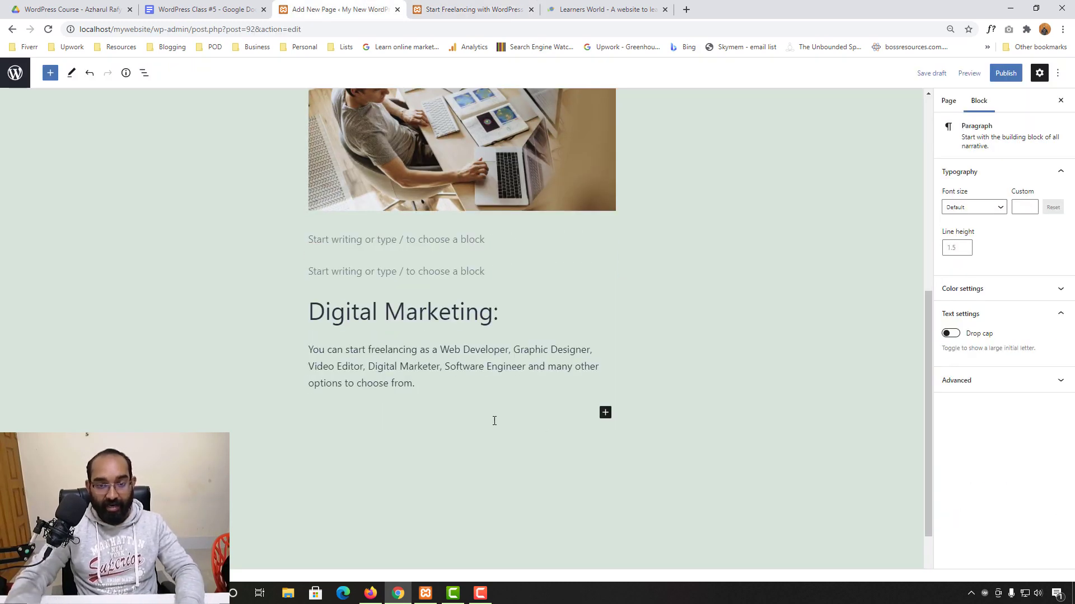
Step: Insert the media-library photo pexels-vlada-karpovich-4050470.jpg as an image block below the Digital Marketing paragraph
{"action": "left_click", "coordinate": [605, 413]}
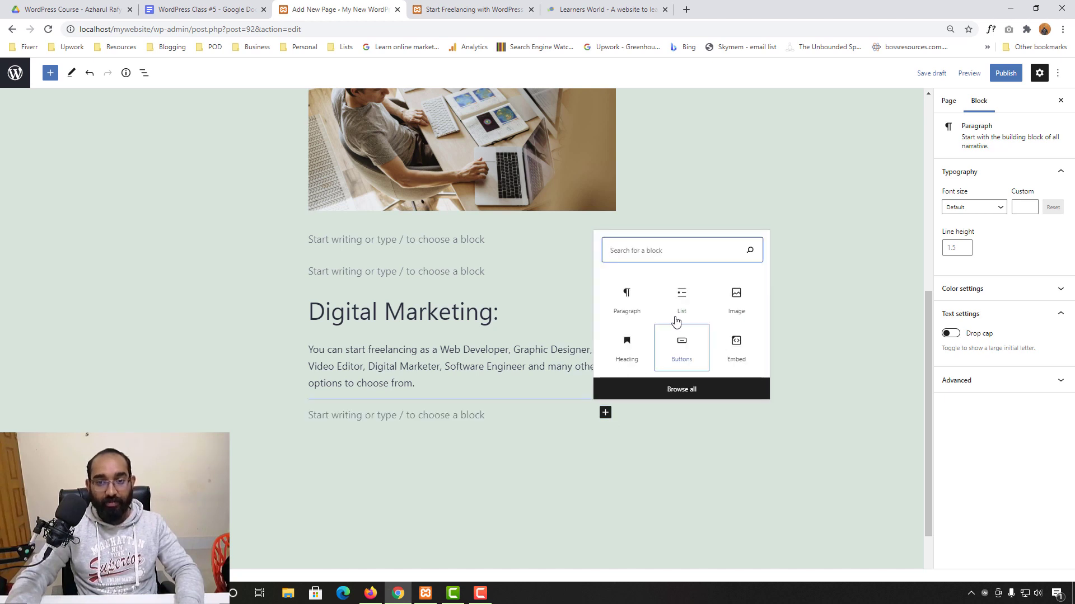
{"action": "left_click", "coordinate": [737, 306]}
{"action": "left_click", "coordinate": [379, 478]}
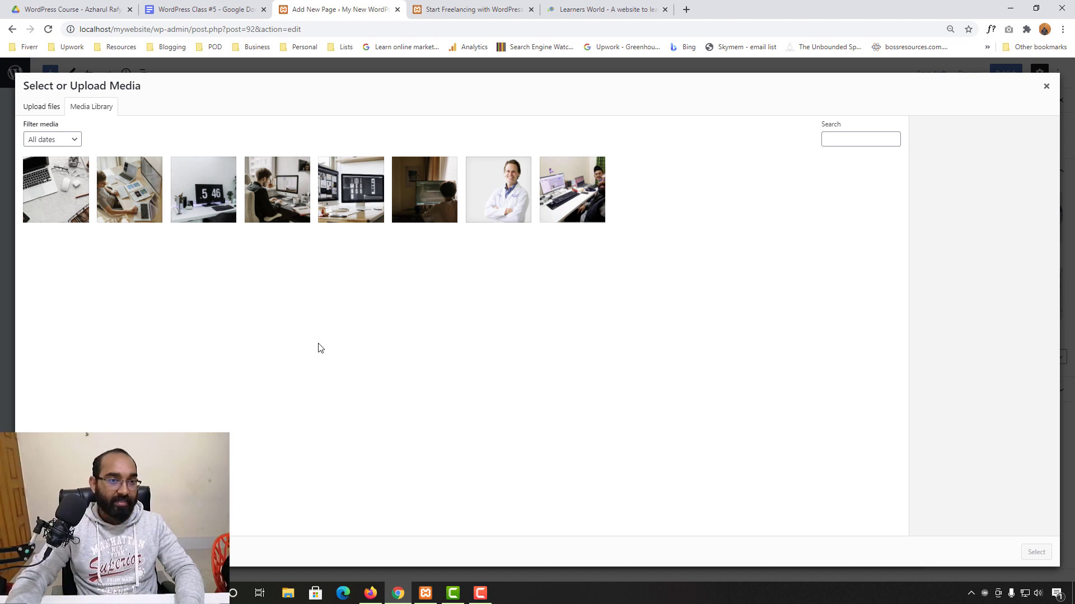
{"action": "left_click", "coordinate": [294, 215]}
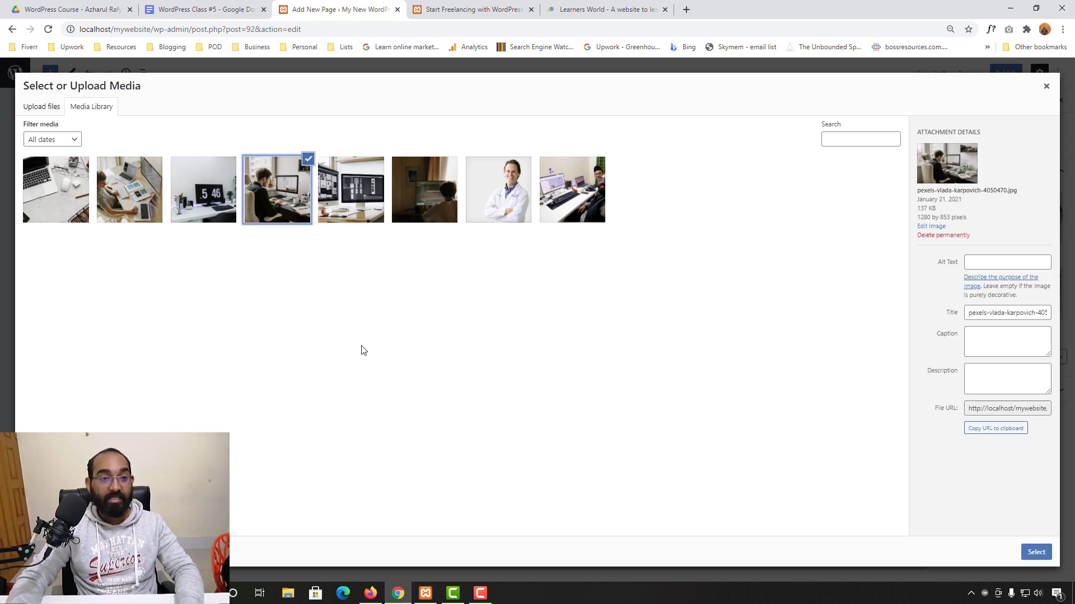
{"action": "left_click", "coordinate": [1030, 553]}
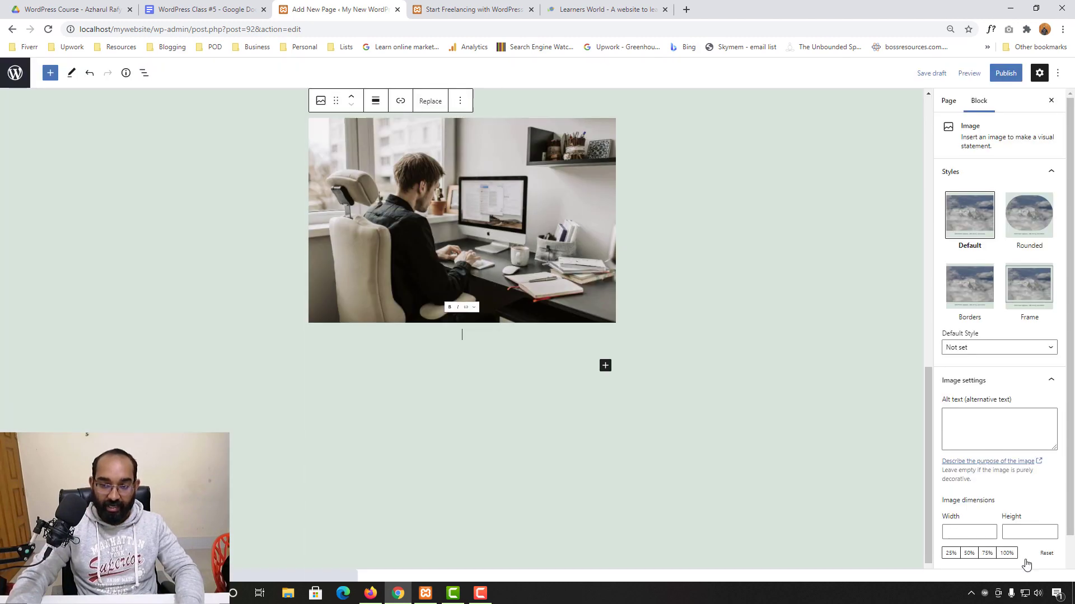
{"action": "scroll", "coordinate": [392, 448], "scroll_direction": "up", "scroll_amount": 5}
{"action": "scroll", "coordinate": [254, 438], "scroll_direction": "up", "scroll_amount": 5}
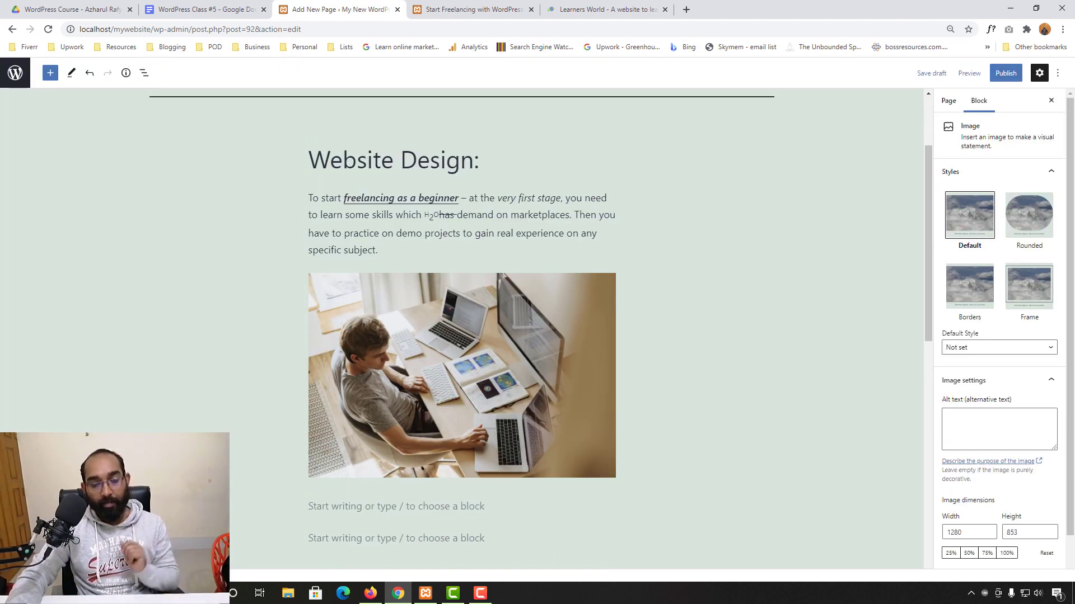
{"action": "scroll", "coordinate": [813, 324], "scroll_direction": "up", "scroll_amount": 2}
{"action": "scroll", "coordinate": [508, 385], "scroll_direction": "down", "scroll_amount": 4}
Step: Delete the extra empty paragraph and insert a Separator block below the photo
{"action": "left_click", "coordinate": [333, 347]}
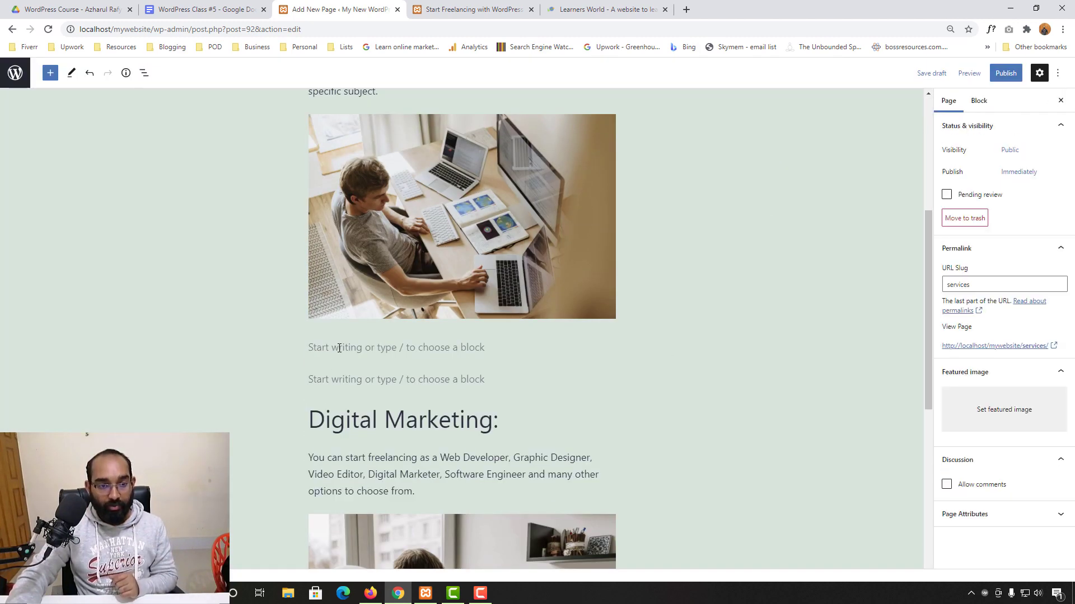
{"action": "left_click", "coordinate": [456, 376]}
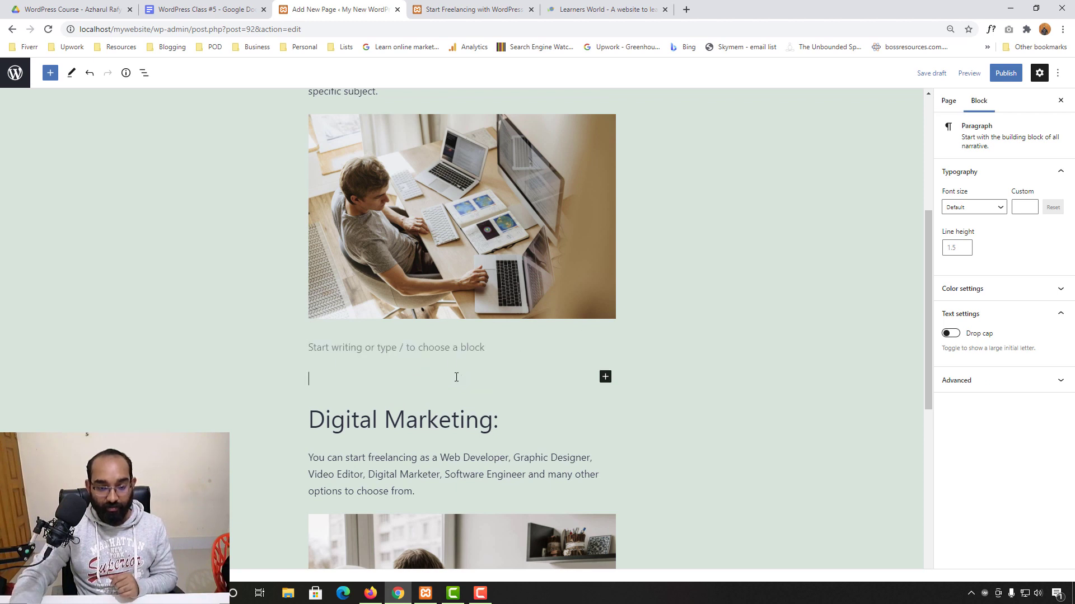
{"action": "key", "text": "BackSpace"}
{"action": "left_click", "coordinate": [605, 376]}
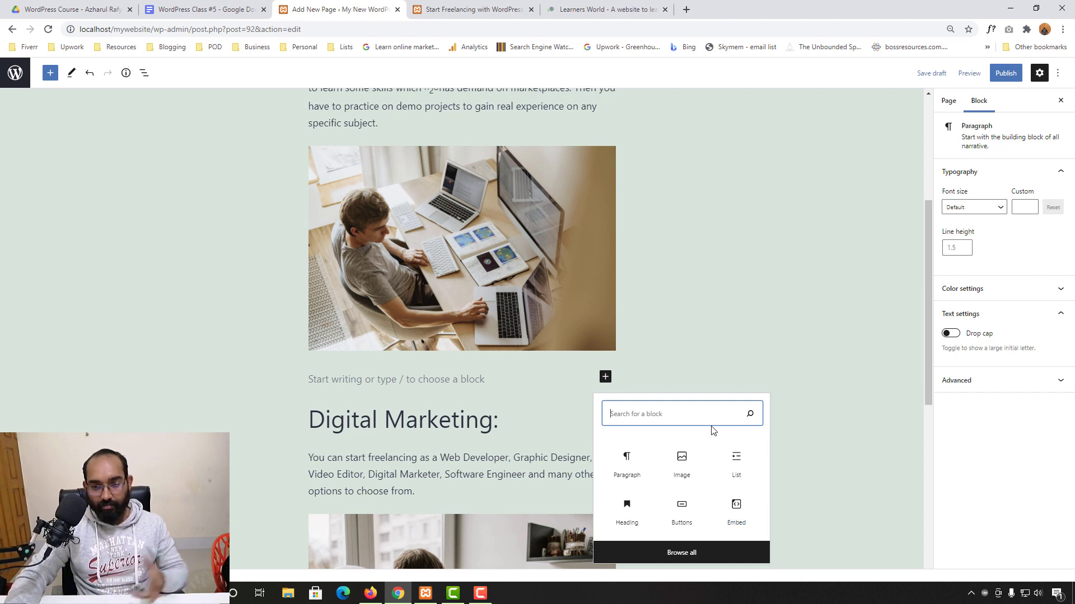
{"action": "type", "text": "de"}
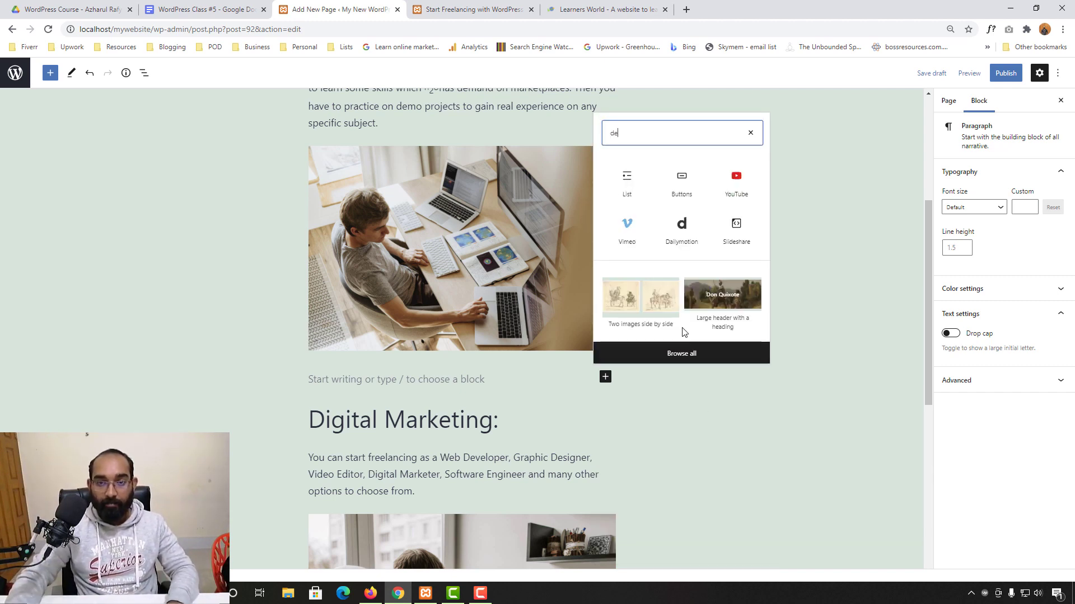
{"action": "double_click", "coordinate": [659, 142]}
{"action": "key", "text": "BackSpace"}
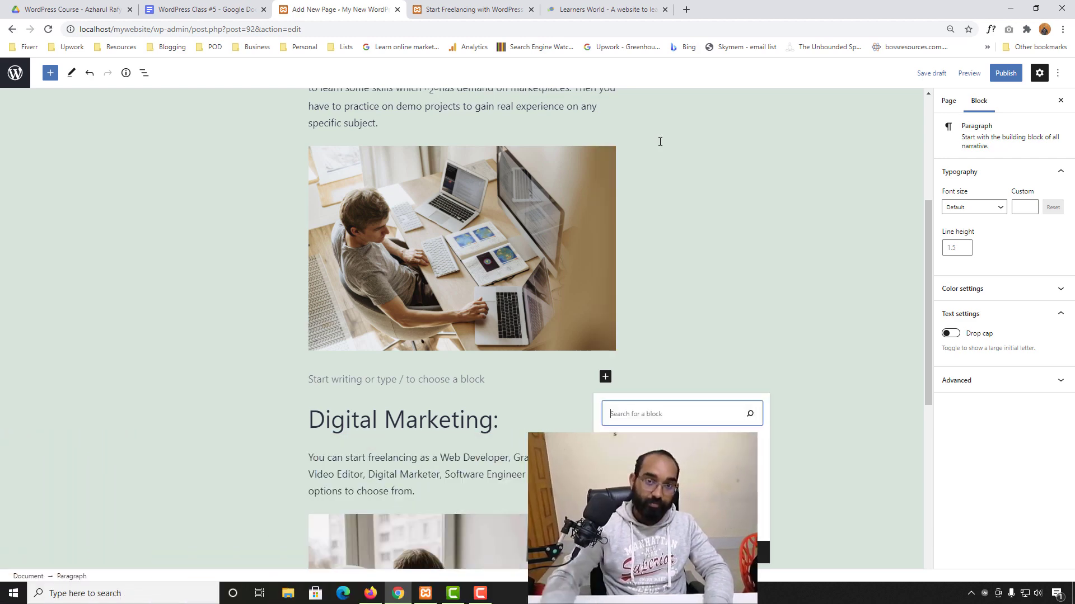
{"action": "left_click", "coordinate": [50, 73]}
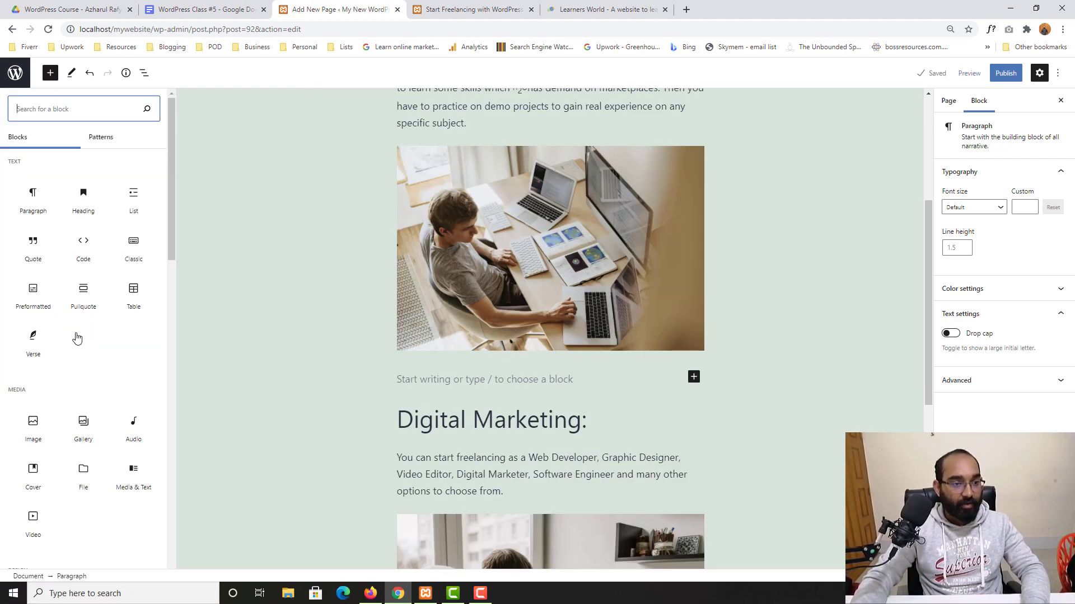
{"action": "scroll", "coordinate": [77, 337], "scroll_direction": "down", "scroll_amount": 3}
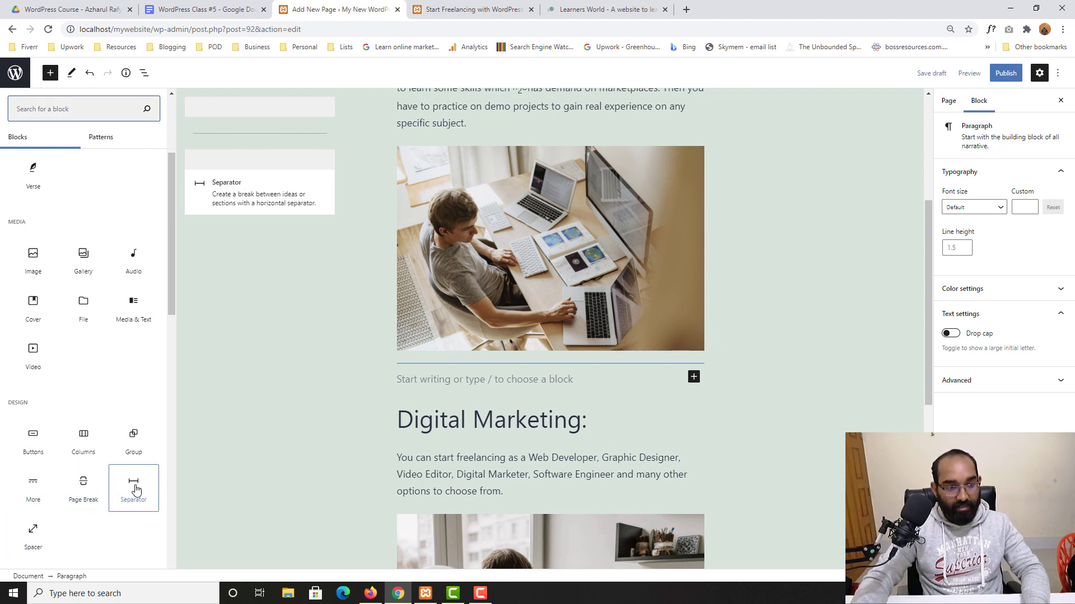
{"action": "left_click", "coordinate": [135, 490]}
Step: Set the separator's alignment to Wide width
{"action": "scroll", "coordinate": [548, 395], "scroll_direction": "up", "scroll_amount": 1}
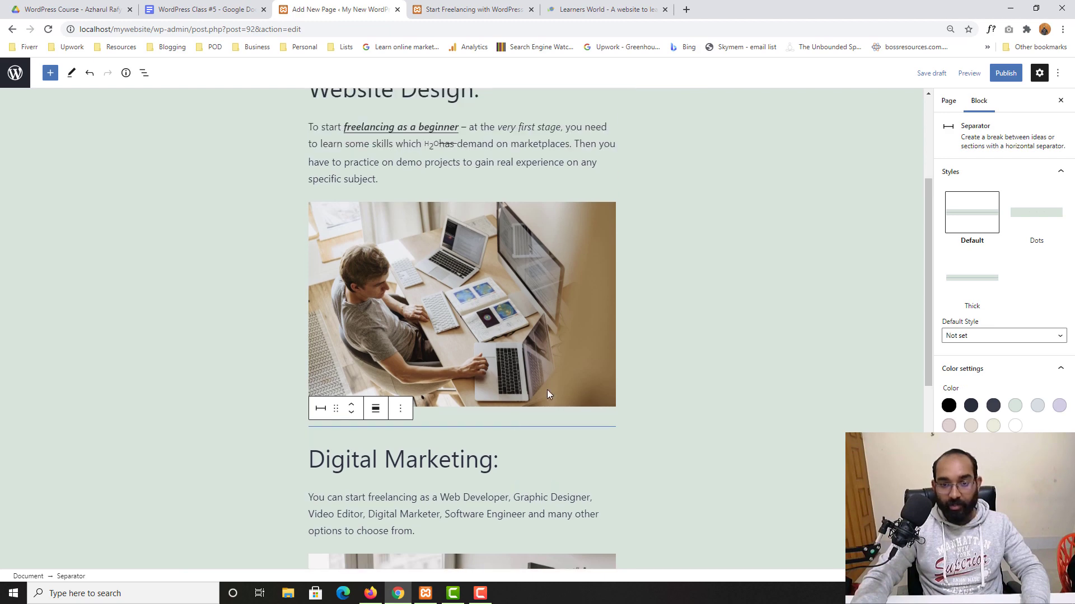
{"action": "left_click", "coordinate": [373, 415]}
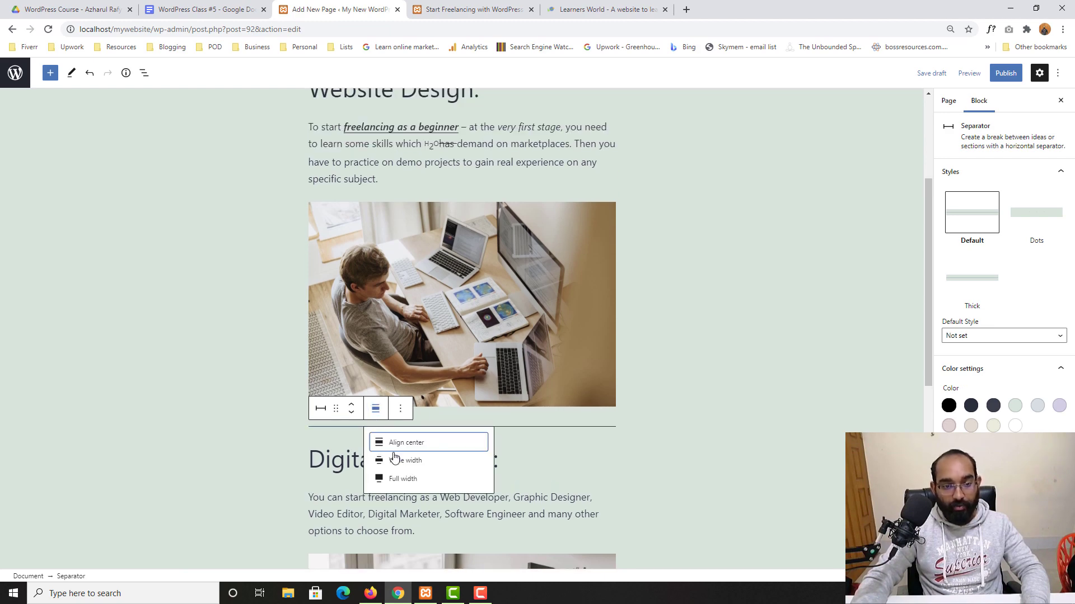
{"action": "left_click", "coordinate": [413, 465]}
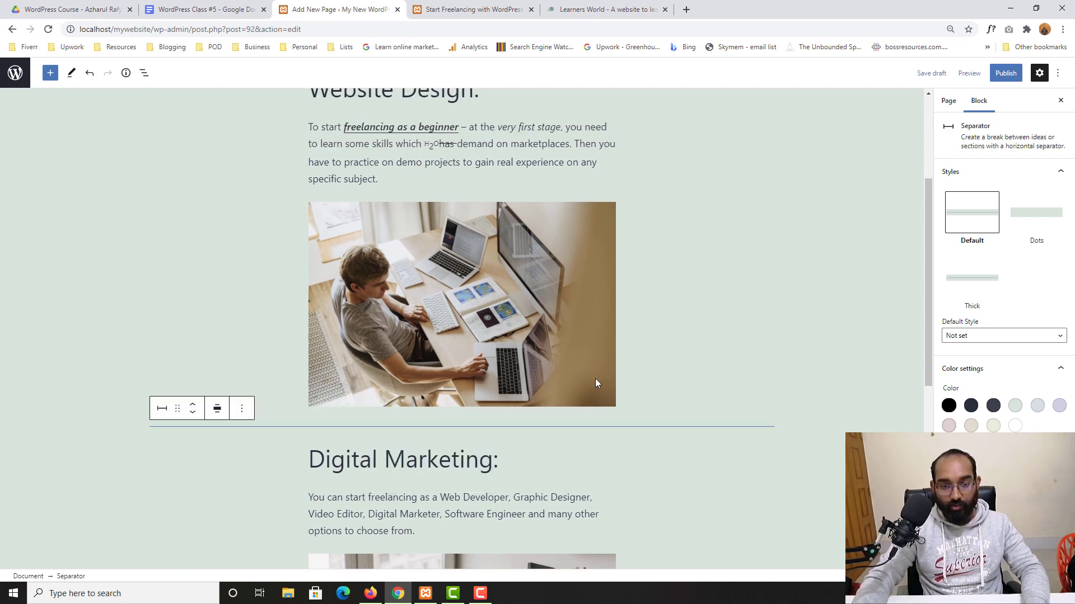
{"action": "scroll", "coordinate": [646, 337], "scroll_direction": "down", "scroll_amount": 5}
{"action": "scroll", "coordinate": [709, 328], "scroll_direction": "up", "scroll_amount": 5}
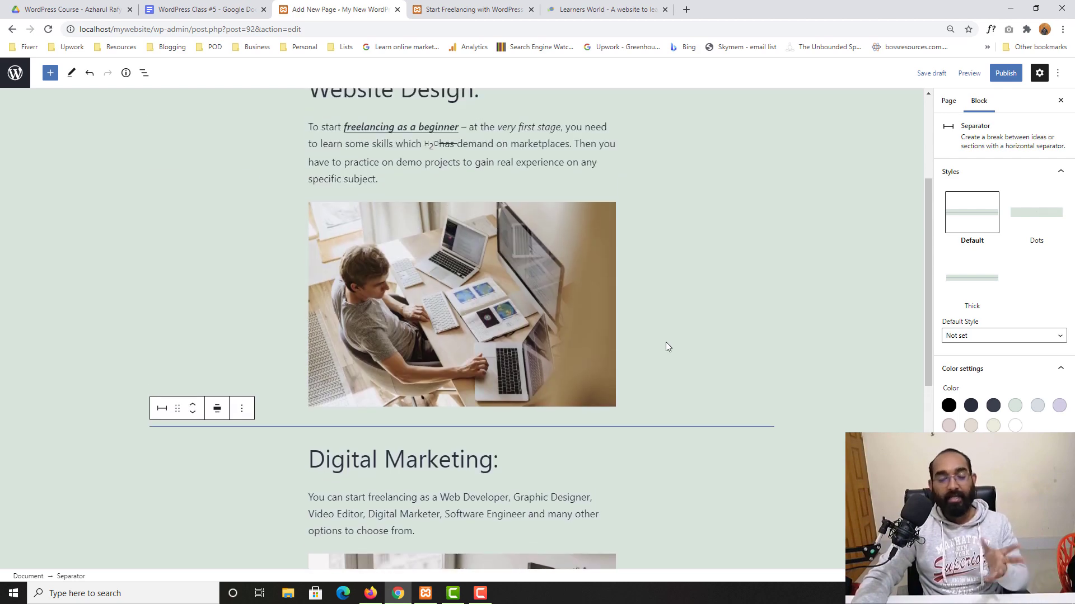
{"action": "scroll", "coordinate": [666, 344], "scroll_direction": "up", "scroll_amount": 3}
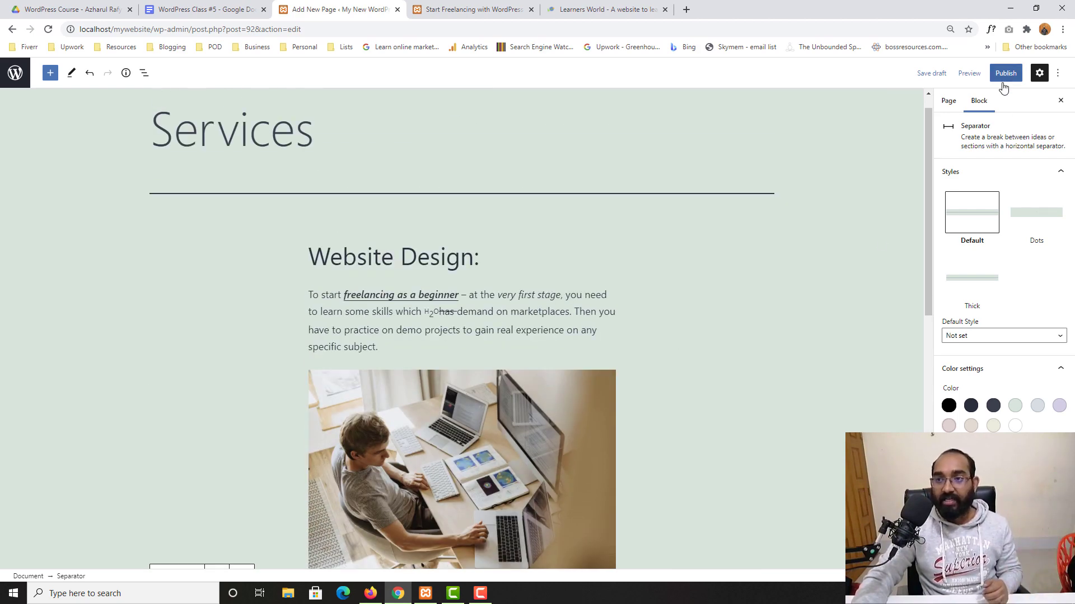
Step: In the Page settings, change the publish date to 23 January
{"action": "left_click", "coordinate": [954, 104]}
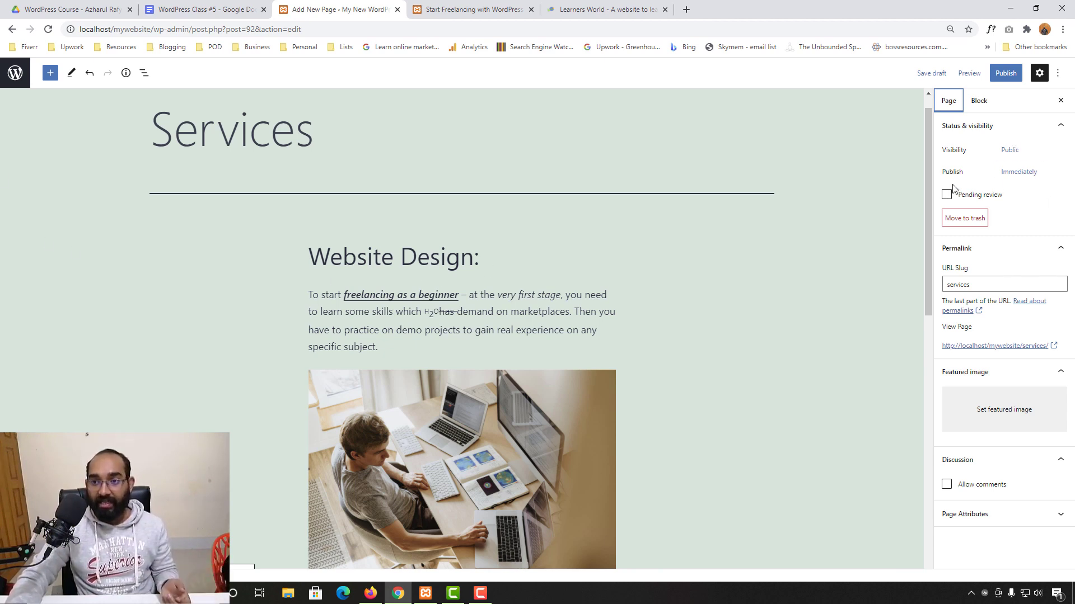
{"action": "left_click", "coordinate": [1025, 177]}
{"action": "left_click", "coordinate": [1028, 175]}
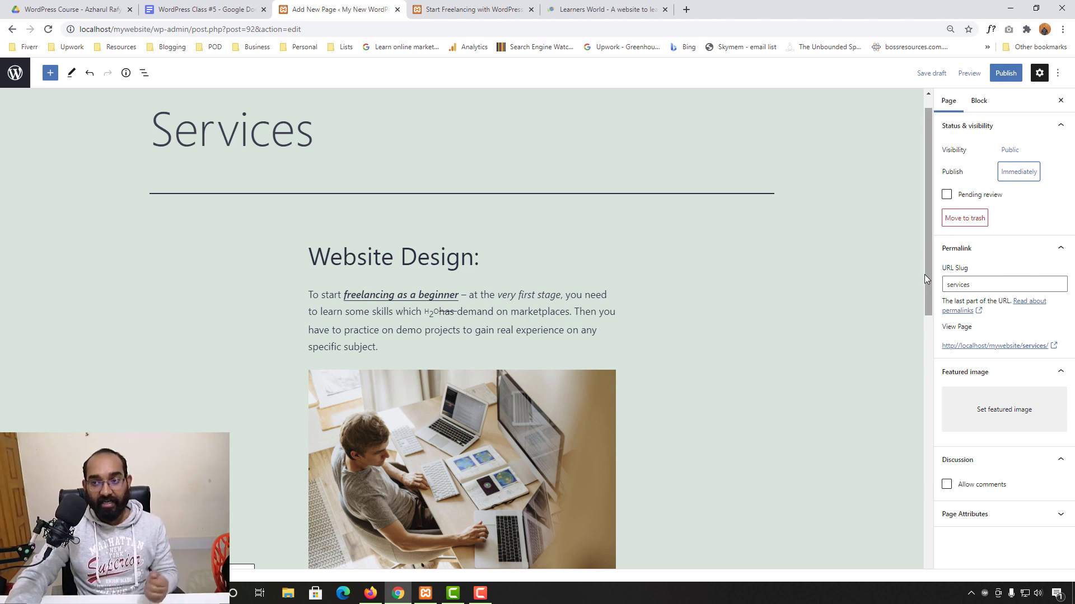
{"action": "left_click", "coordinate": [1033, 174]}
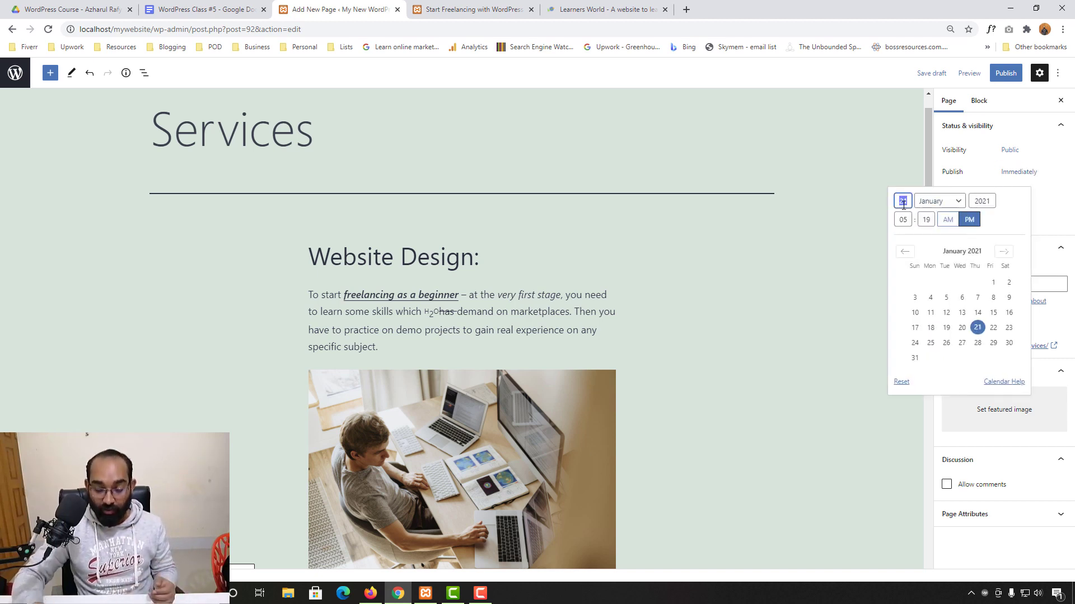
{"action": "left_click", "coordinate": [903, 205]}
{"action": "key", "text": "BackSpace"}
{"action": "type", "text": "3"}
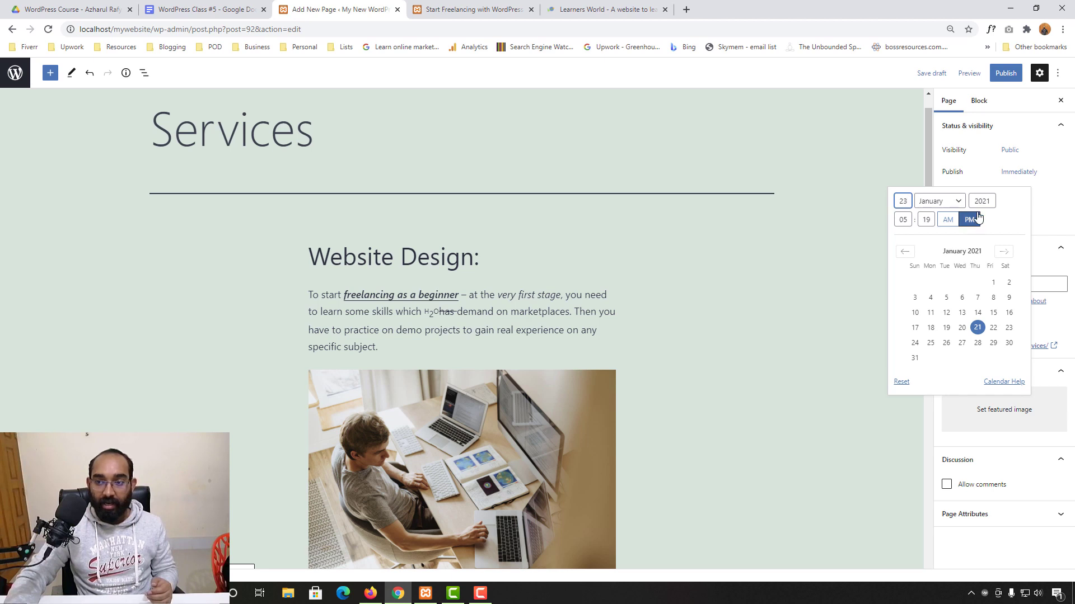
{"action": "left_click", "coordinate": [999, 224]}
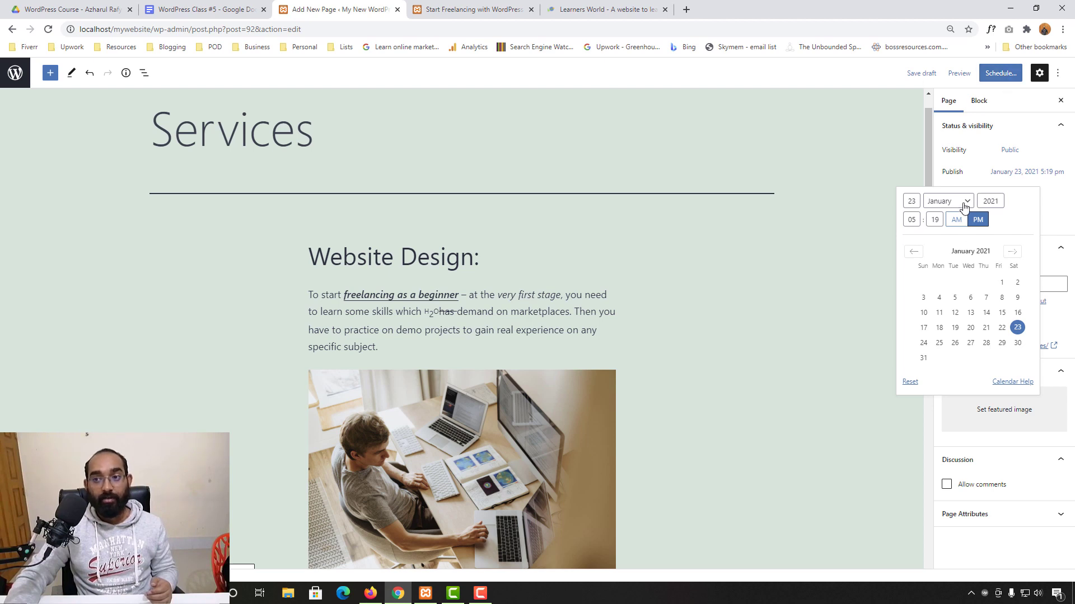
Step: Change the publish day to 21, then reset publishing to Immediately
{"action": "double_click", "coordinate": [911, 201]}
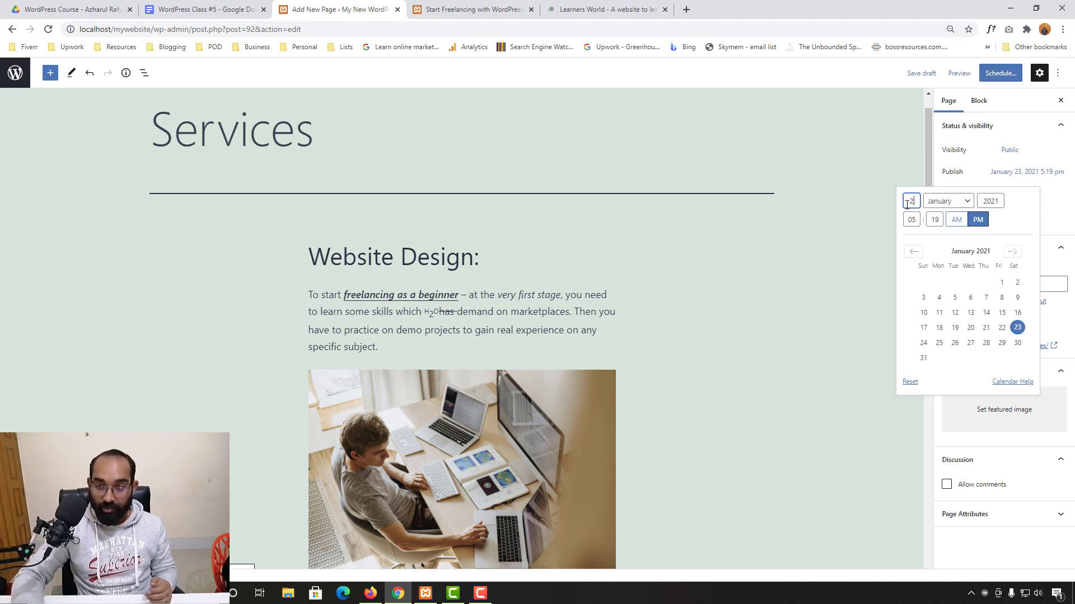
{"action": "type", "text": "21"}
{"action": "left_click", "coordinate": [1003, 187]}
{"action": "left_click", "coordinate": [1033, 172]}
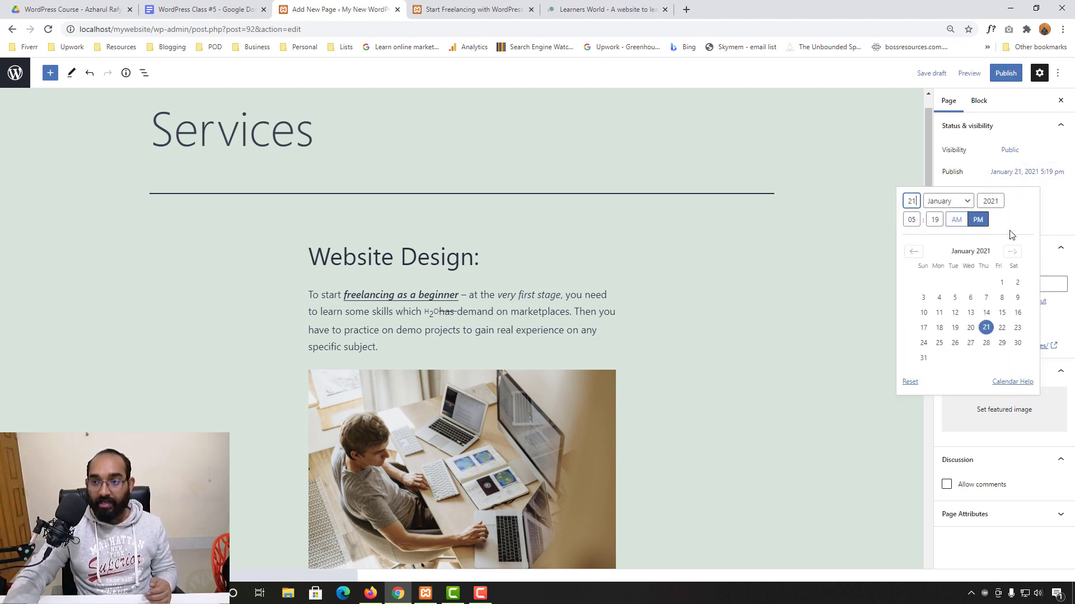
{"action": "left_click", "coordinate": [911, 383]}
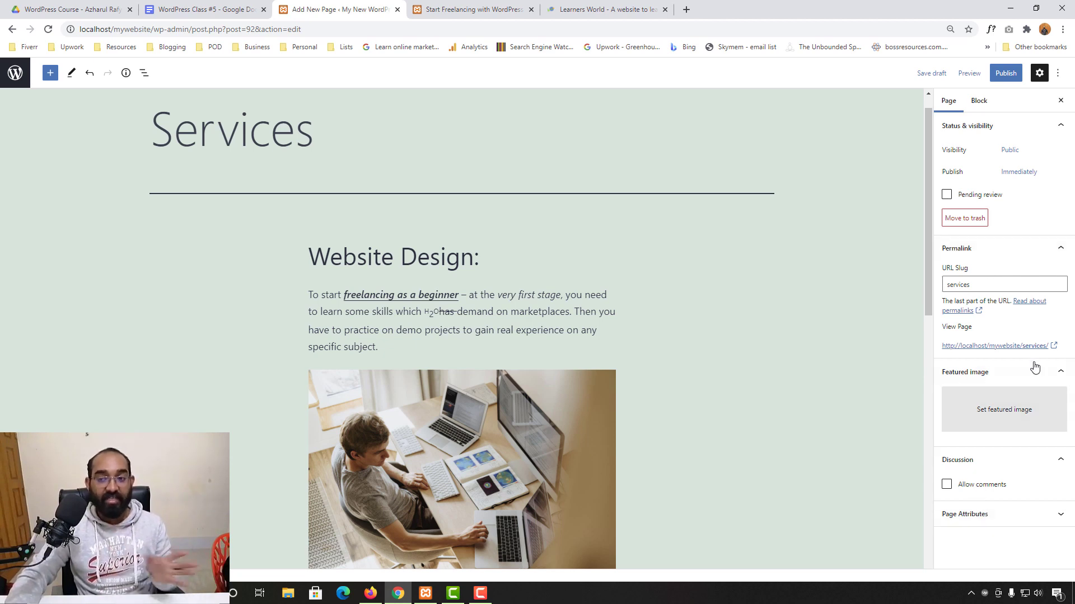
{"action": "left_click", "coordinate": [982, 285]}
Step: Select the 'services' slug and expand Page Attributes, showing no parent and order 0
{"action": "left_click_drag", "start_coordinate": [982, 286], "coordinate": [945, 284]}
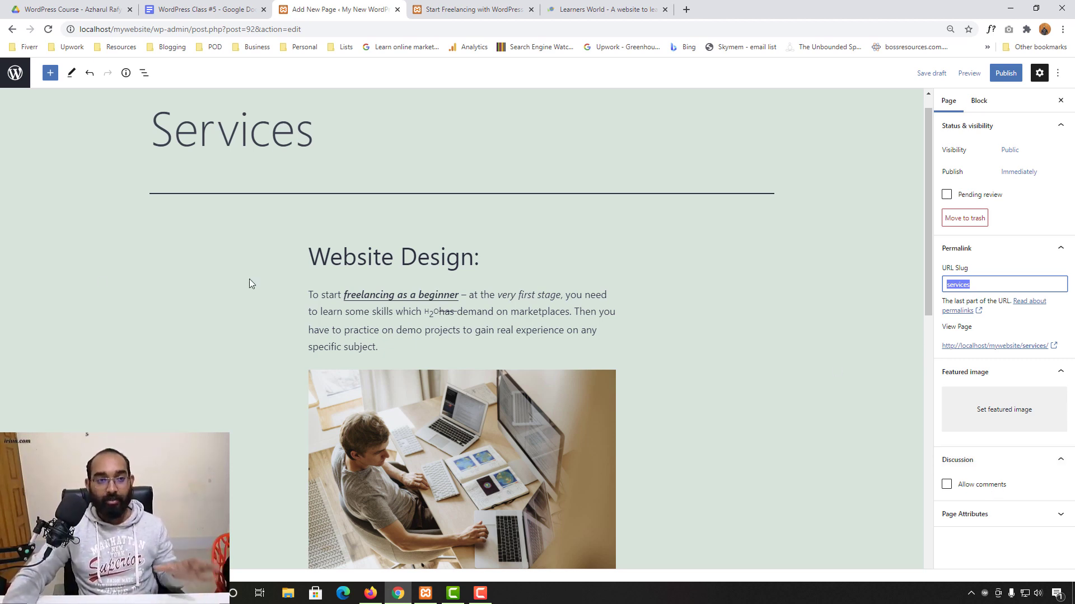
{"action": "left_click", "coordinate": [954, 514]}
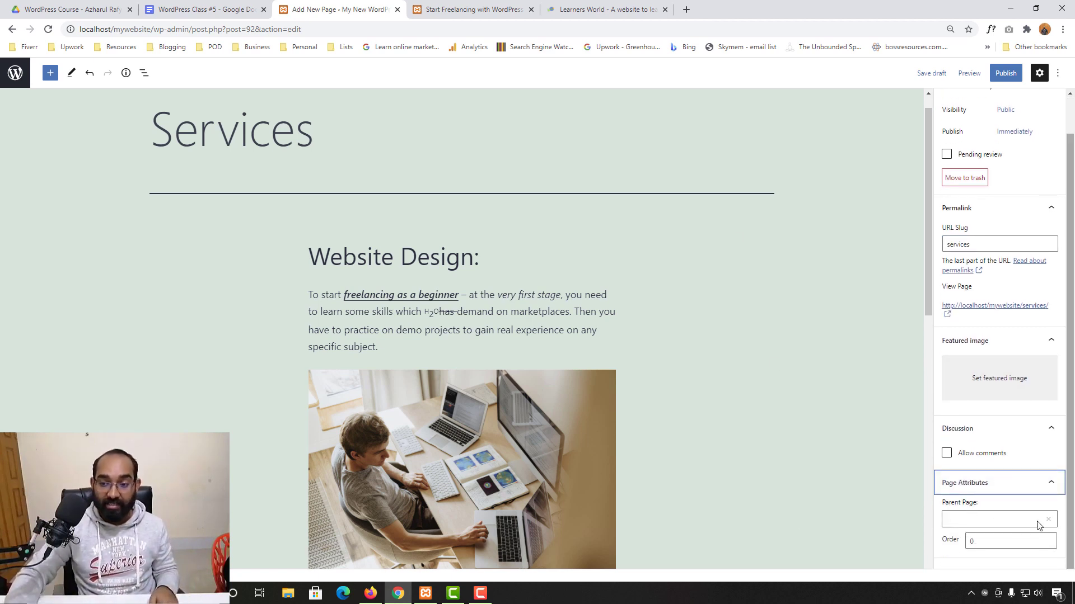
Step: Open the Parent Page list, then check the learners.world home page in another tab
{"action": "left_click", "coordinate": [1008, 518]}
{"action": "left_click", "coordinate": [504, 10]}
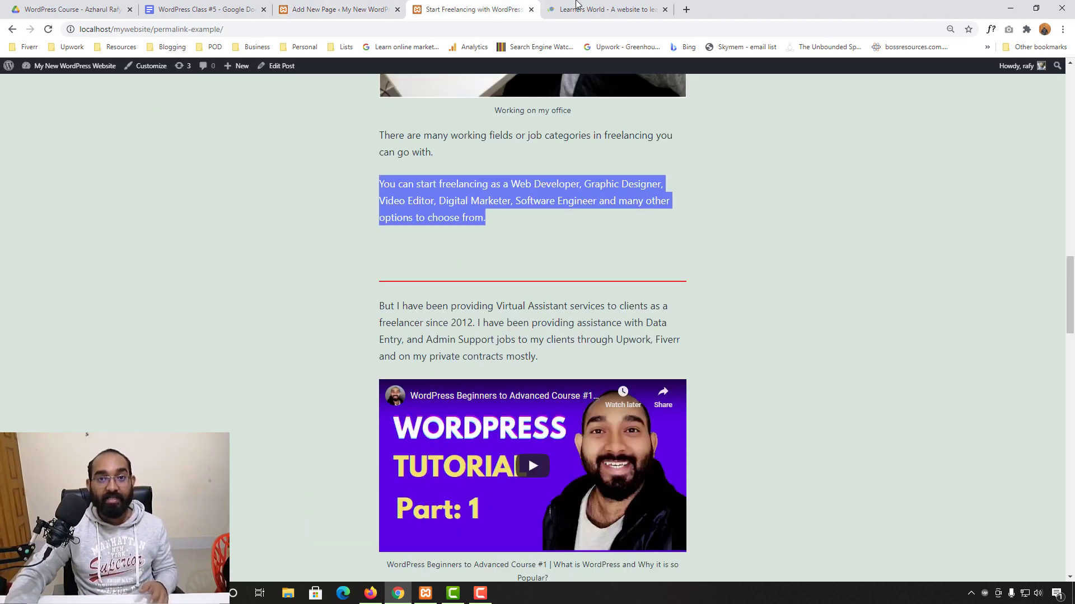
{"action": "left_click", "coordinate": [582, 9]}
{"action": "mouse_move", "coordinate": [538, 84]}
{"action": "mouse_move", "coordinate": [535, 115]}
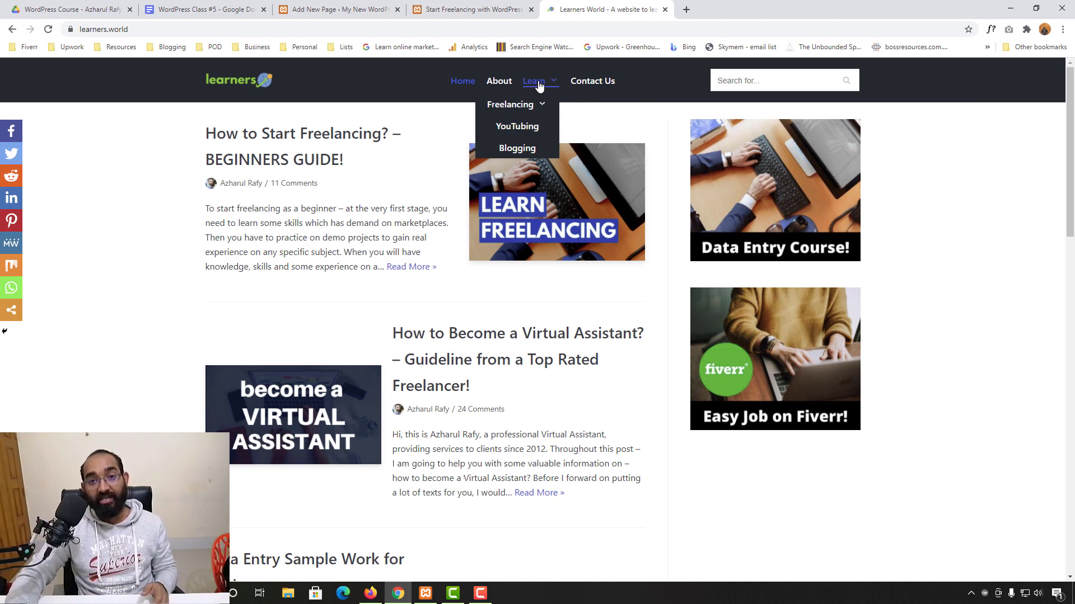
{"action": "mouse_move", "coordinate": [529, 112]}
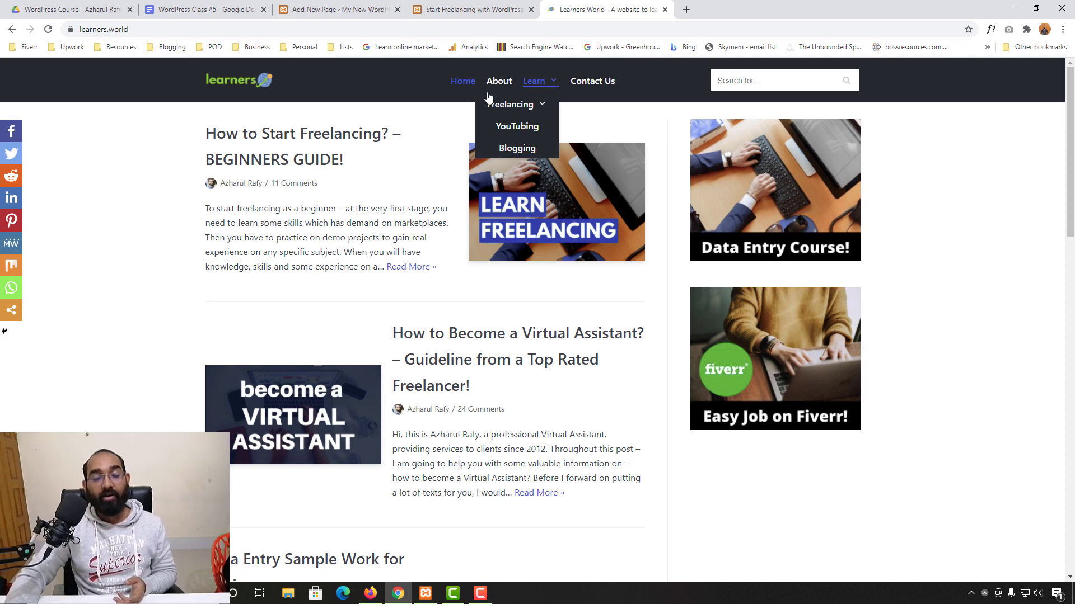
Step: Close the parent list without choosing, collapse Page Attributes, and revisit the site tab
{"action": "left_click", "coordinate": [339, 9]}
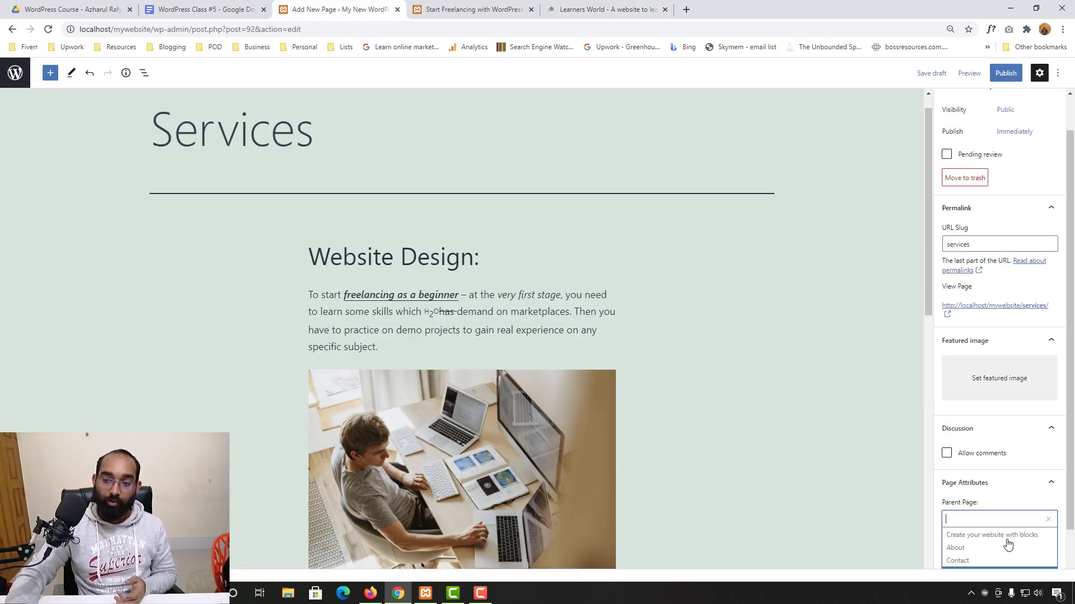
{"action": "left_click", "coordinate": [998, 505]}
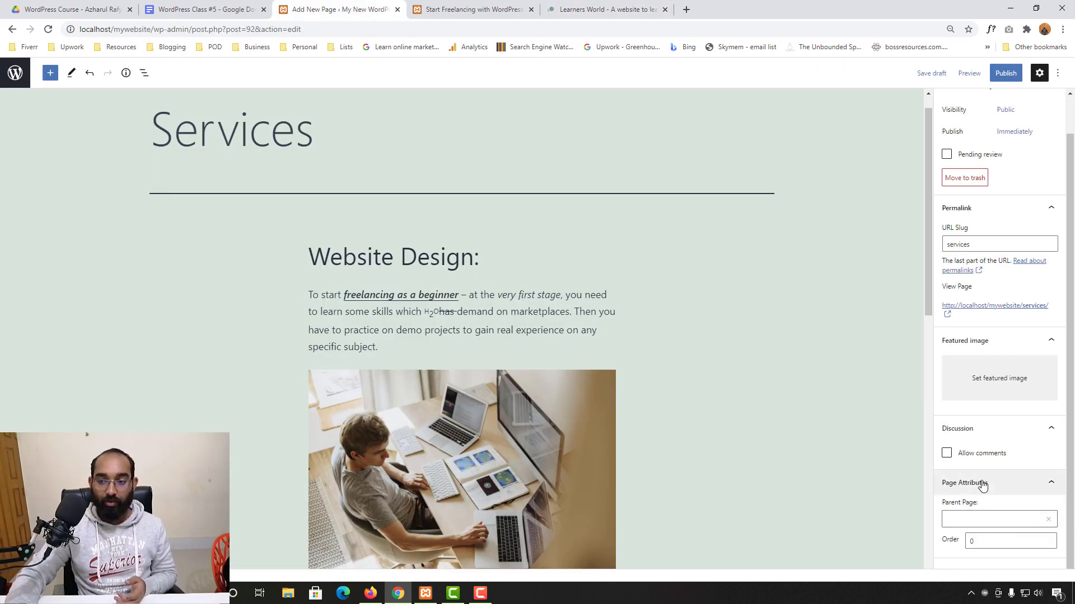
{"action": "left_click", "coordinate": [979, 482]}
{"action": "left_click", "coordinate": [520, 9]}
{"action": "left_click", "coordinate": [565, 7]}
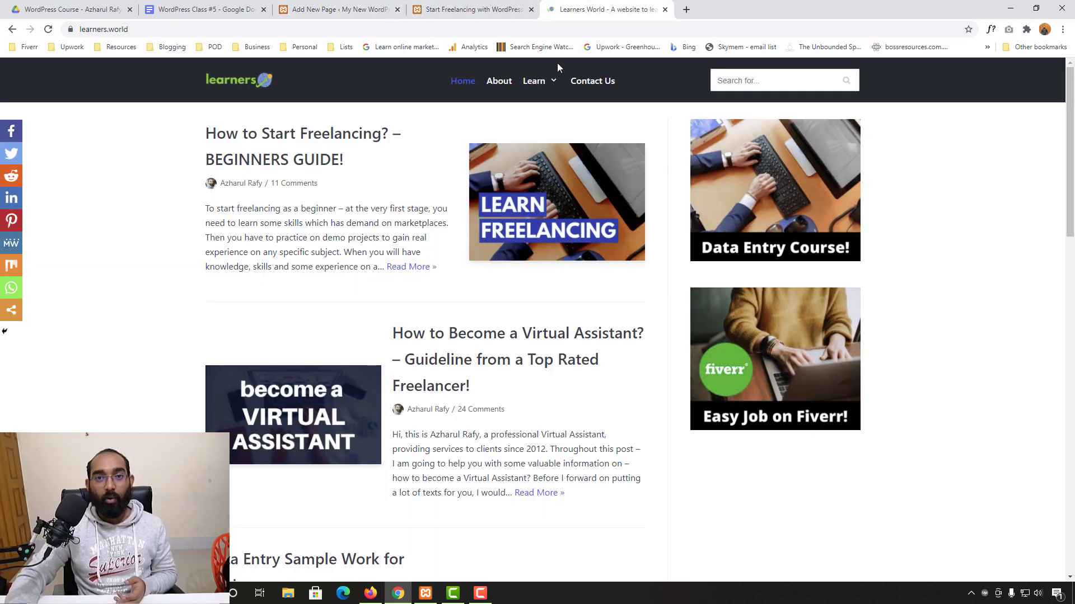
{"action": "mouse_move", "coordinate": [534, 81]}
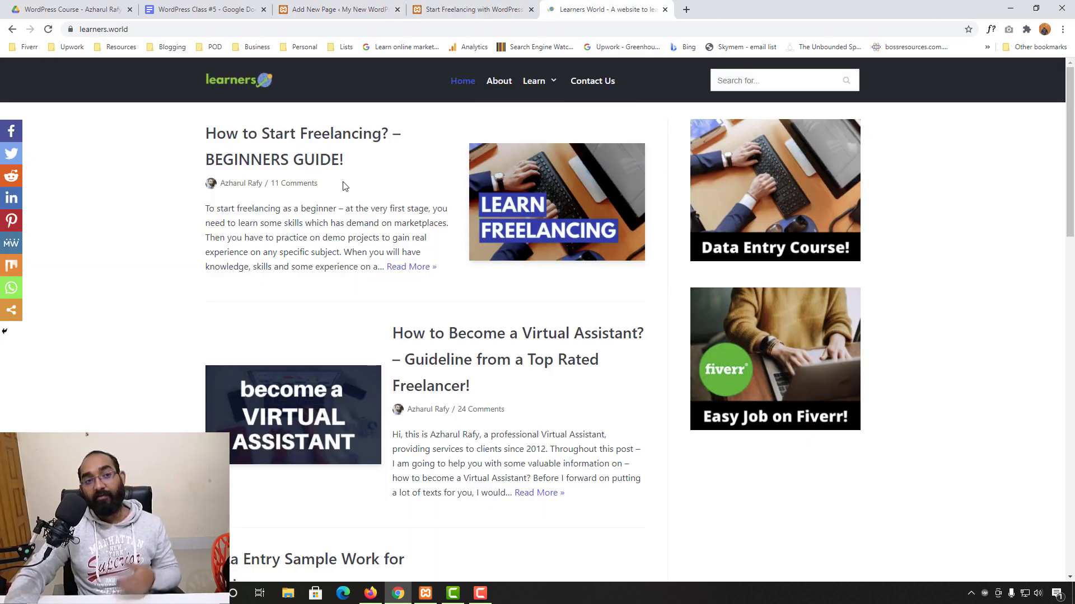
{"action": "left_click", "coordinate": [341, 6]}
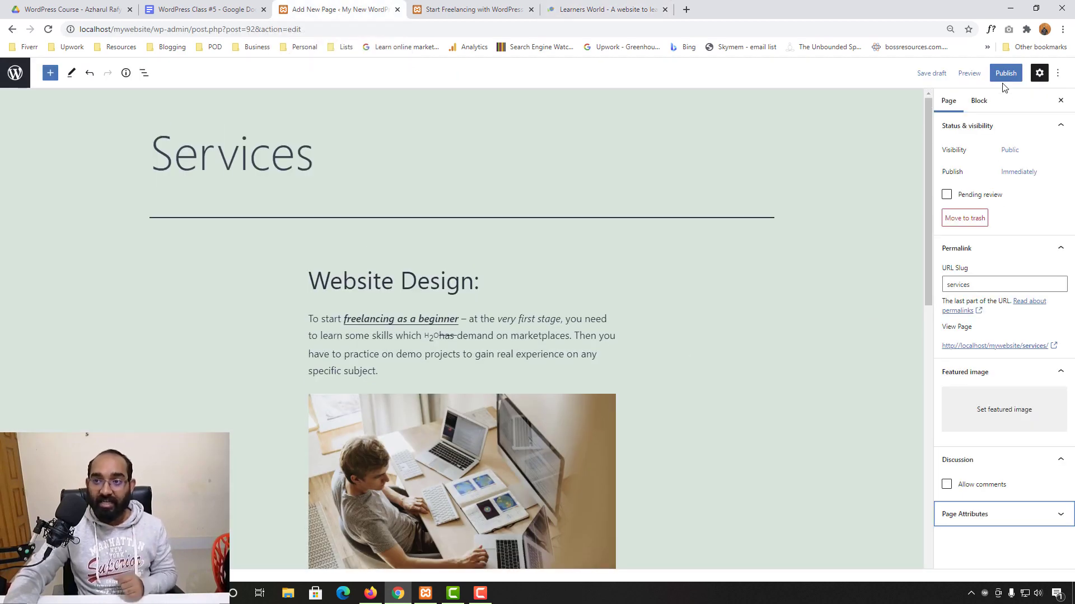
Step: Publish the Services page, then reload the live Start Freelancing with WordPress post
{"action": "left_click", "coordinate": [1004, 73]}
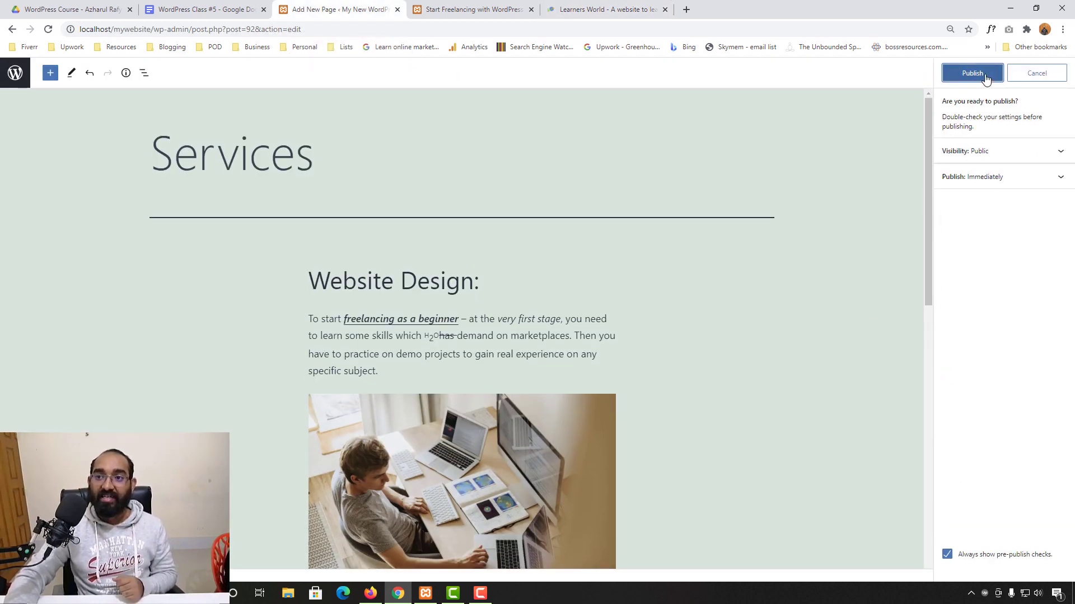
{"action": "left_click", "coordinate": [985, 76]}
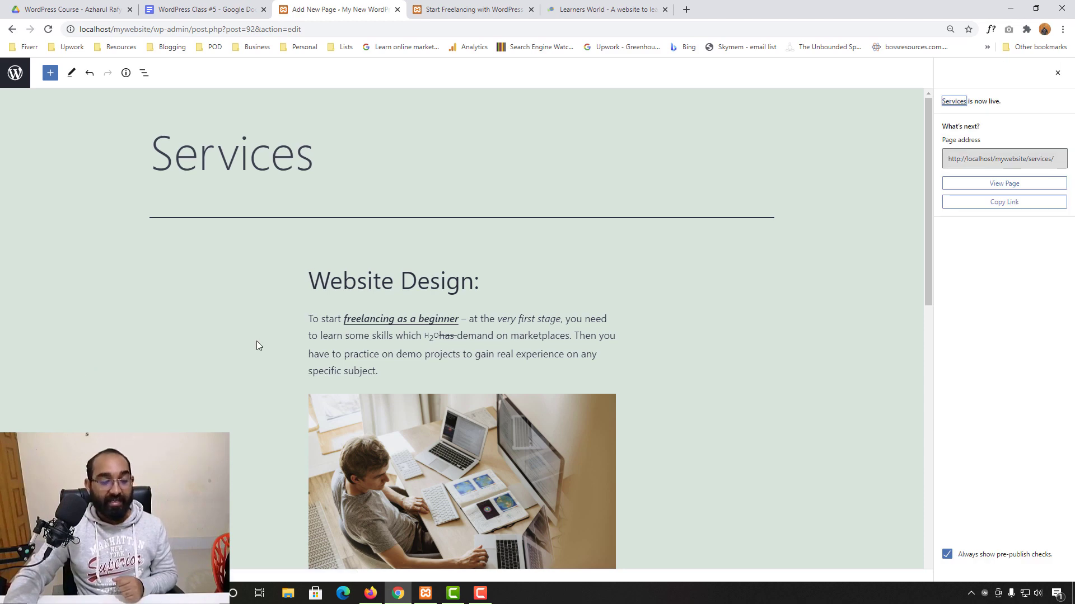
{"action": "left_click", "coordinate": [457, 7]}
{"action": "scroll", "coordinate": [163, 239], "scroll_direction": "up", "scroll_amount": 10}
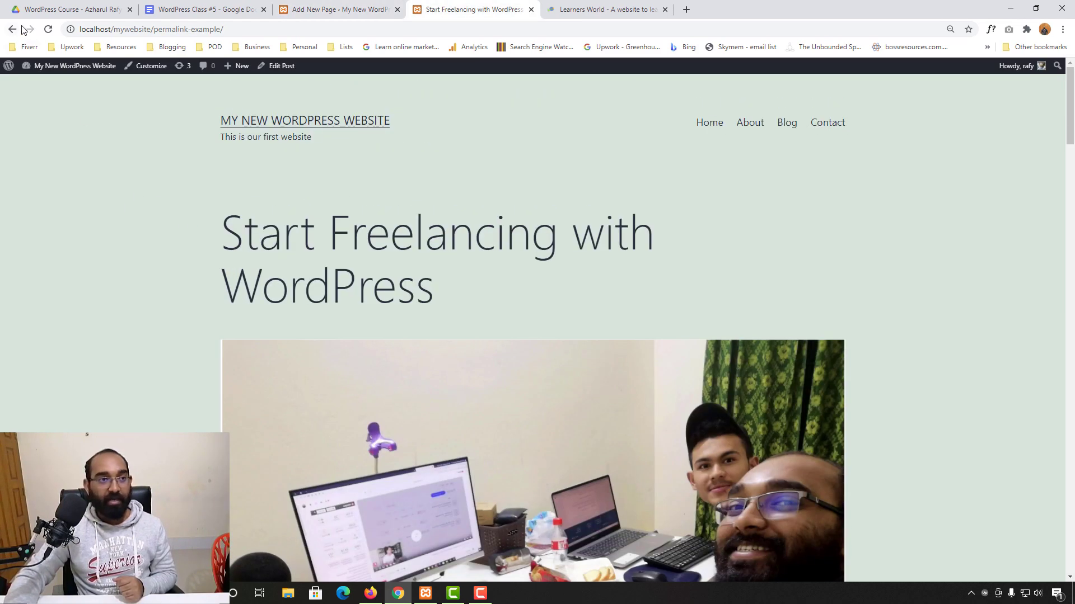
{"action": "left_click", "coordinate": [48, 29]}
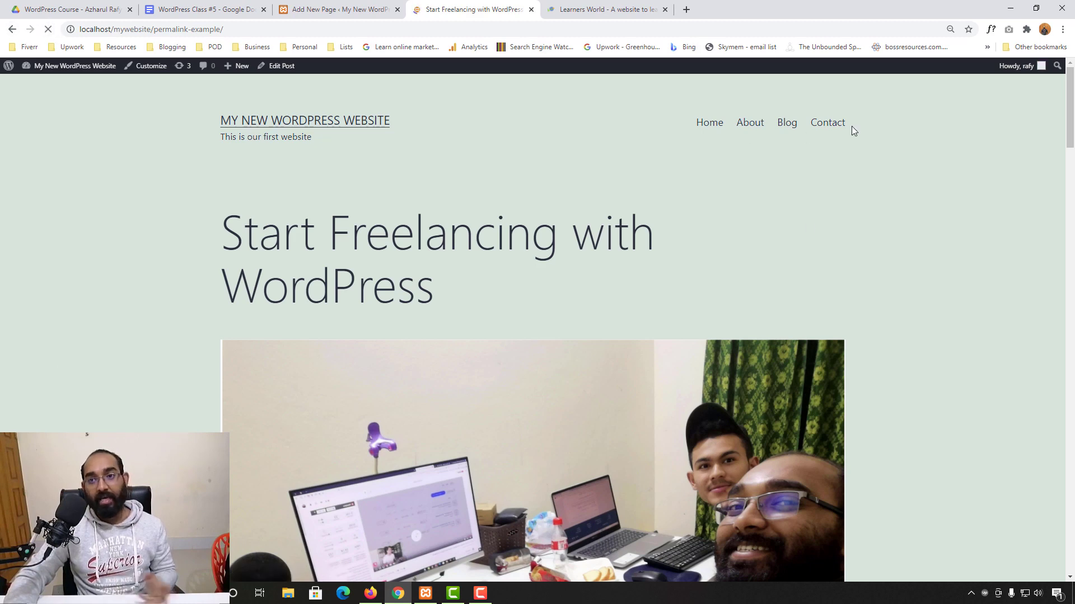
{"action": "left_click", "coordinate": [300, 7]}
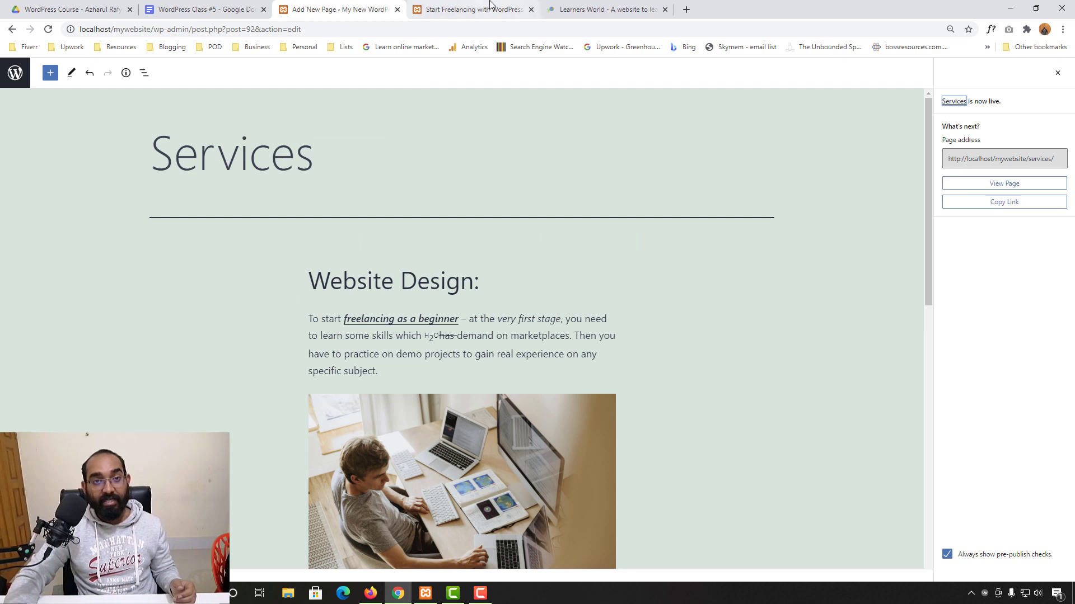
{"action": "left_click", "coordinate": [481, 9]}
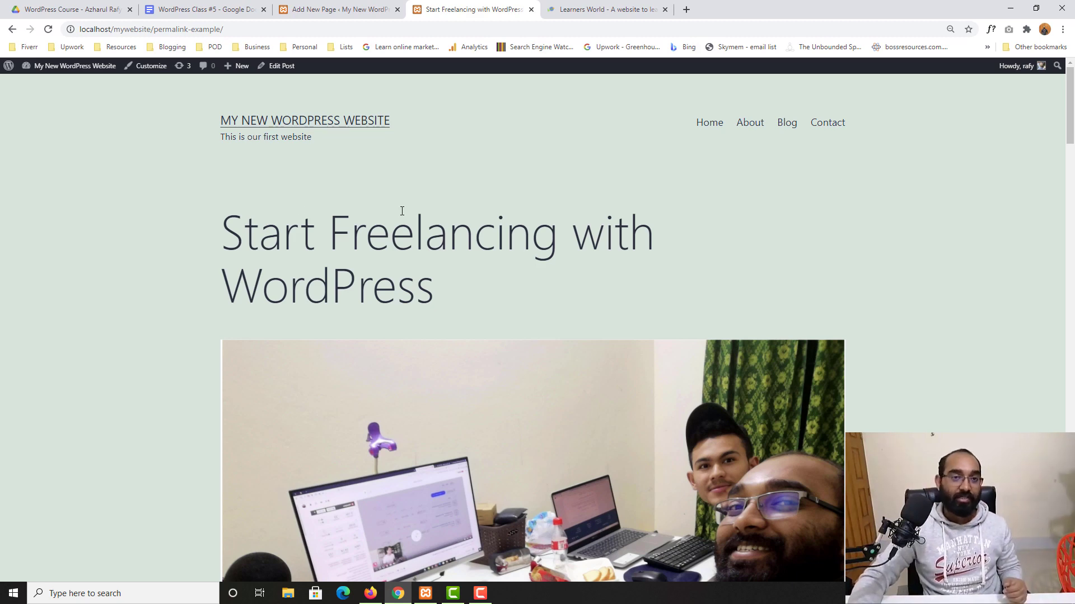
Step: View the live Services page from the editor and scroll through it
{"action": "left_click", "coordinate": [337, 10]}
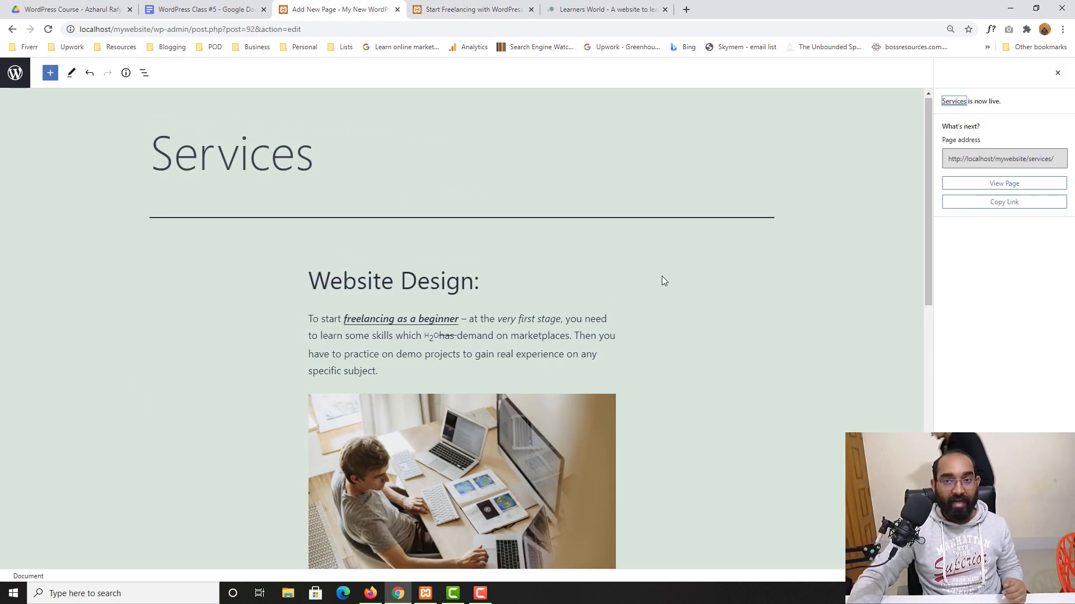
{"action": "scroll", "coordinate": [135, 469], "scroll_direction": "down", "scroll_amount": 1}
{"action": "scroll", "coordinate": [135, 469], "scroll_direction": "up", "scroll_amount": 1}
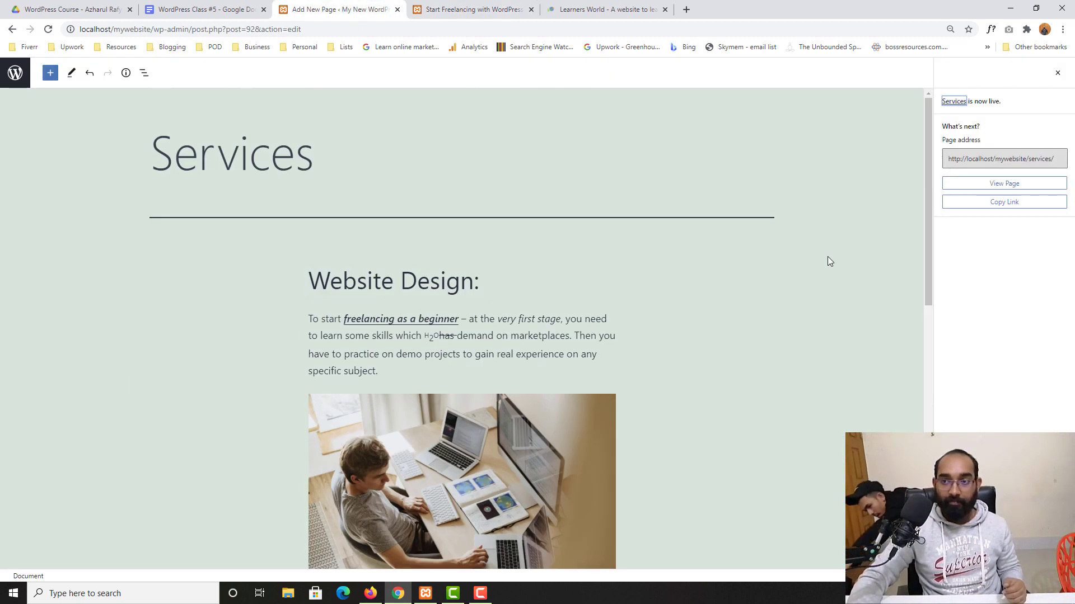
{"action": "right_click", "coordinate": [953, 102]}
{"action": "left_click", "coordinate": [849, 147]}
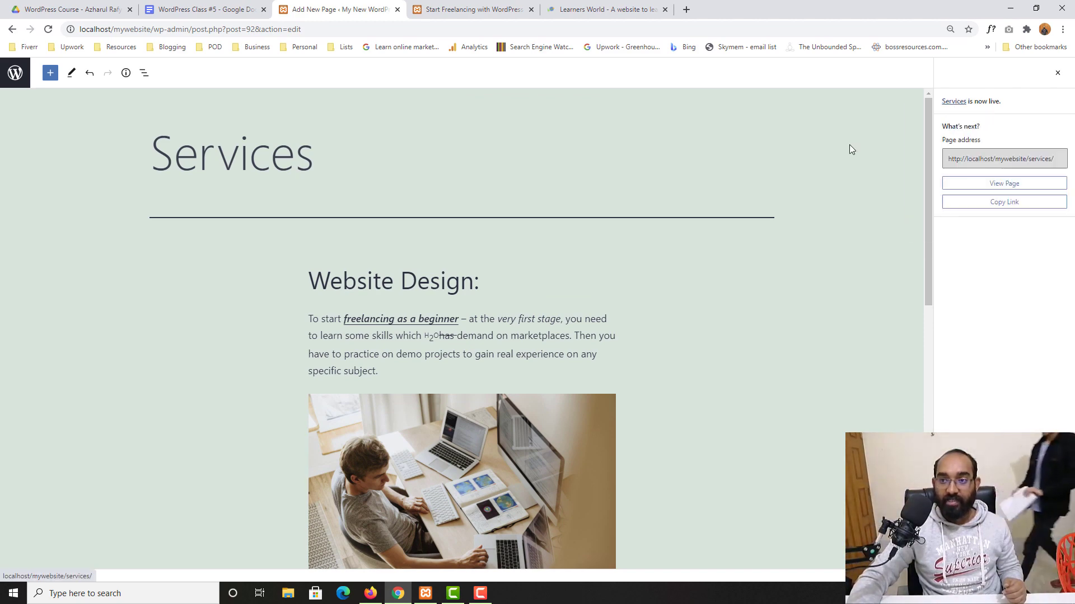
{"action": "left_click", "coordinate": [1002, 185]}
{"action": "scroll", "coordinate": [8, 453], "scroll_direction": "down", "scroll_amount": 15}
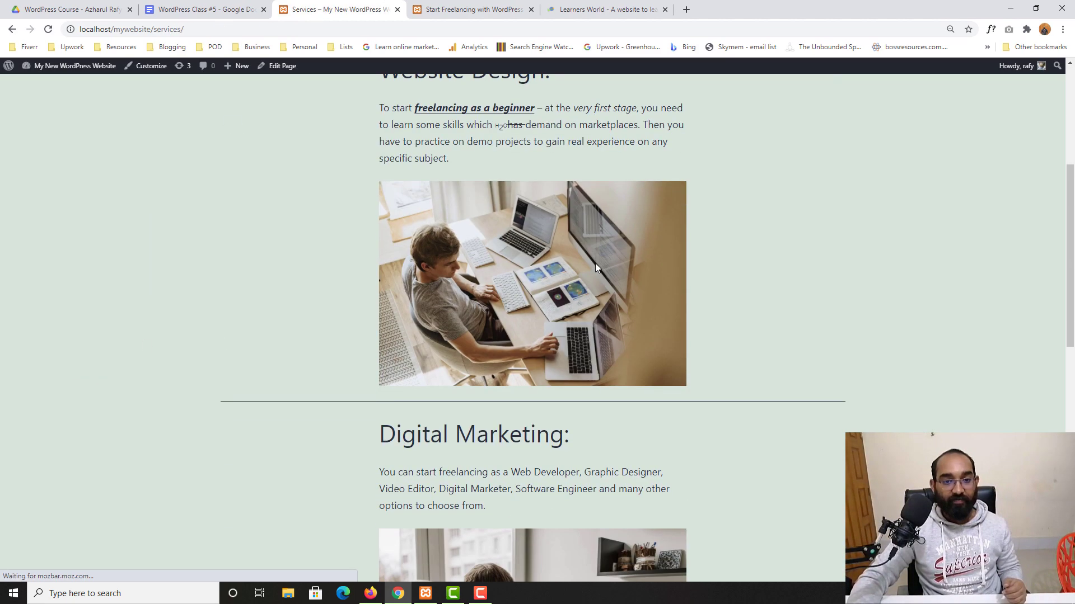
{"action": "scroll", "coordinate": [394, 342], "scroll_direction": "up", "scroll_amount": 12}
{"action": "scroll", "coordinate": [394, 346], "scroll_direction": "up", "scroll_amount": 3}
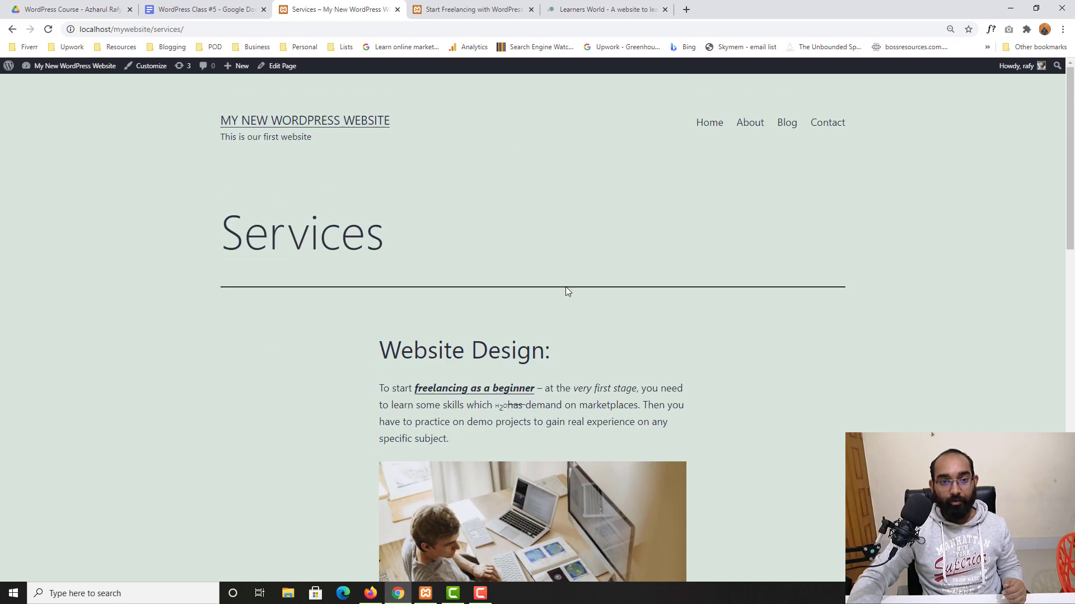
{"action": "scroll", "coordinate": [79, 396], "scroll_direction": "down", "scroll_amount": 8}
{"action": "scroll", "coordinate": [102, 388], "scroll_direction": "up", "scroll_amount": 8}
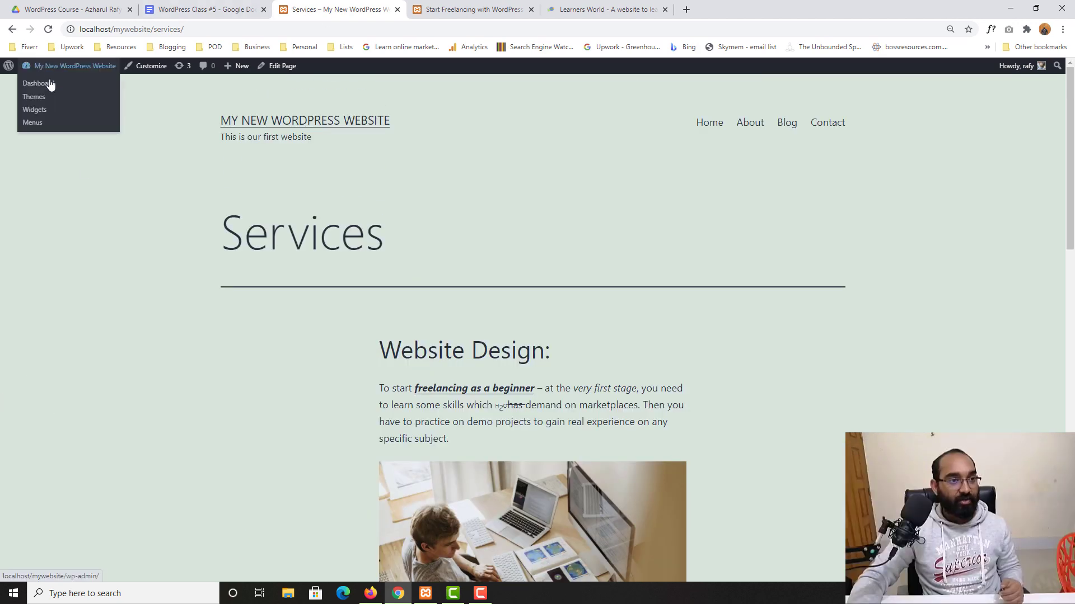
Step: Check the Comments list in the dashboard, then open the site's Blog page
{"action": "left_click", "coordinate": [48, 81]}
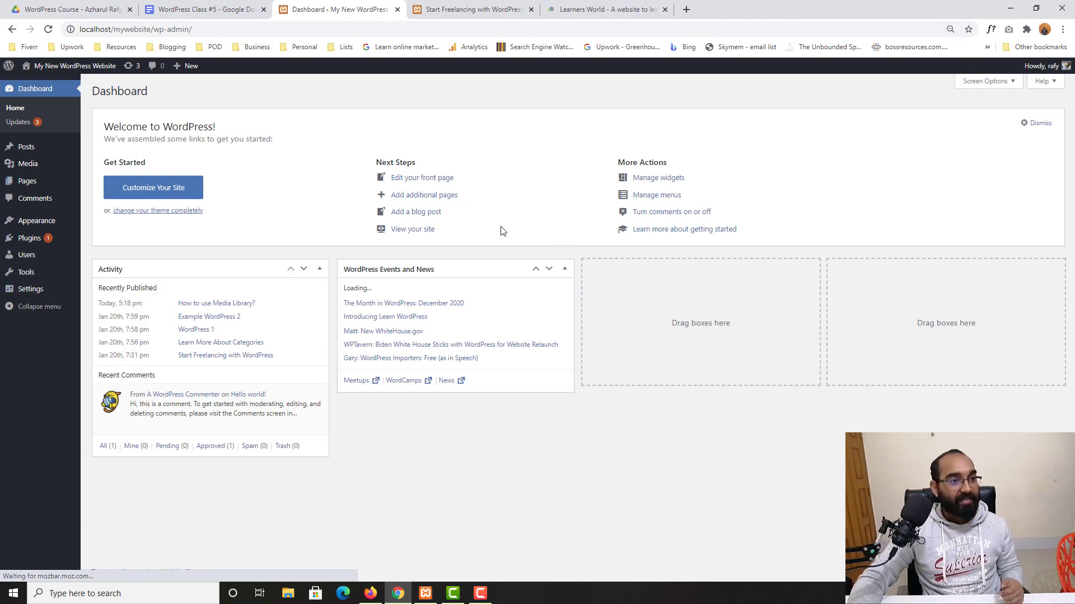
{"action": "mouse_move", "coordinate": [30, 186]}
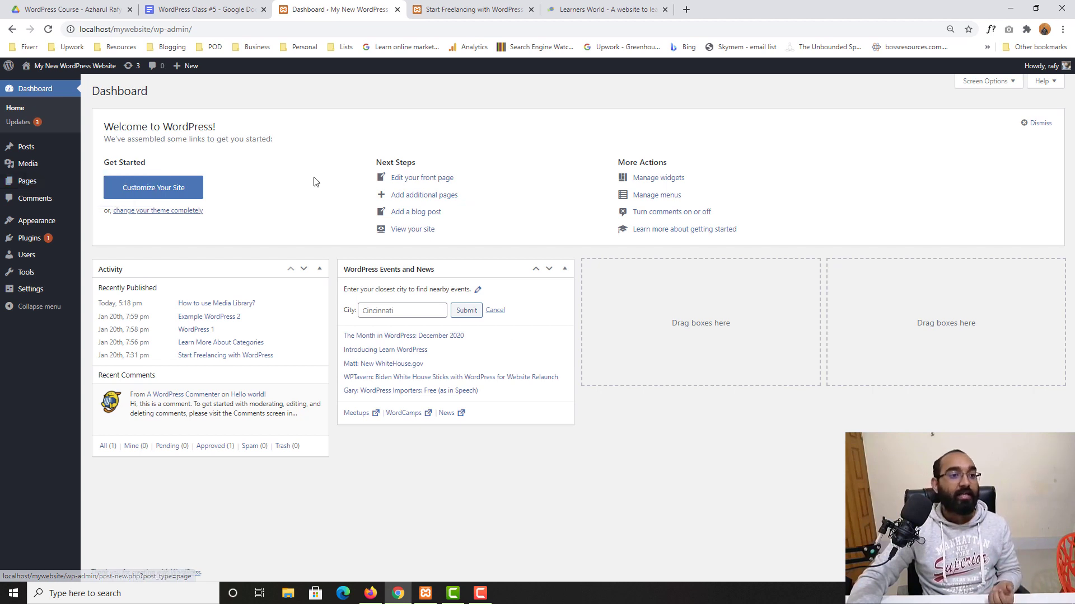
{"action": "left_click", "coordinate": [34, 200]}
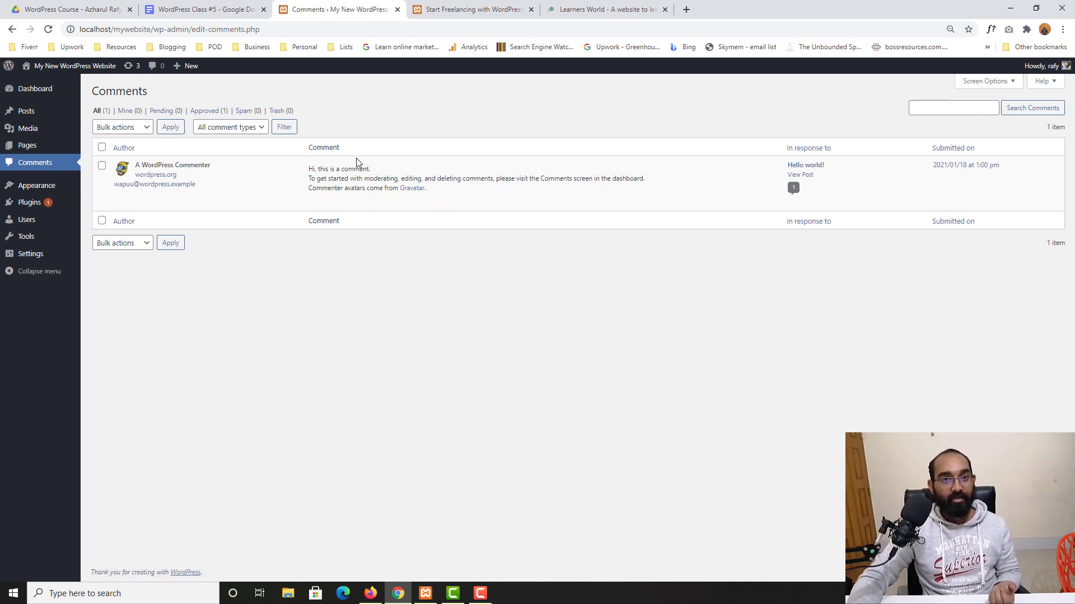
{"action": "left_click", "coordinate": [473, 10]}
{"action": "left_click", "coordinate": [786, 122]}
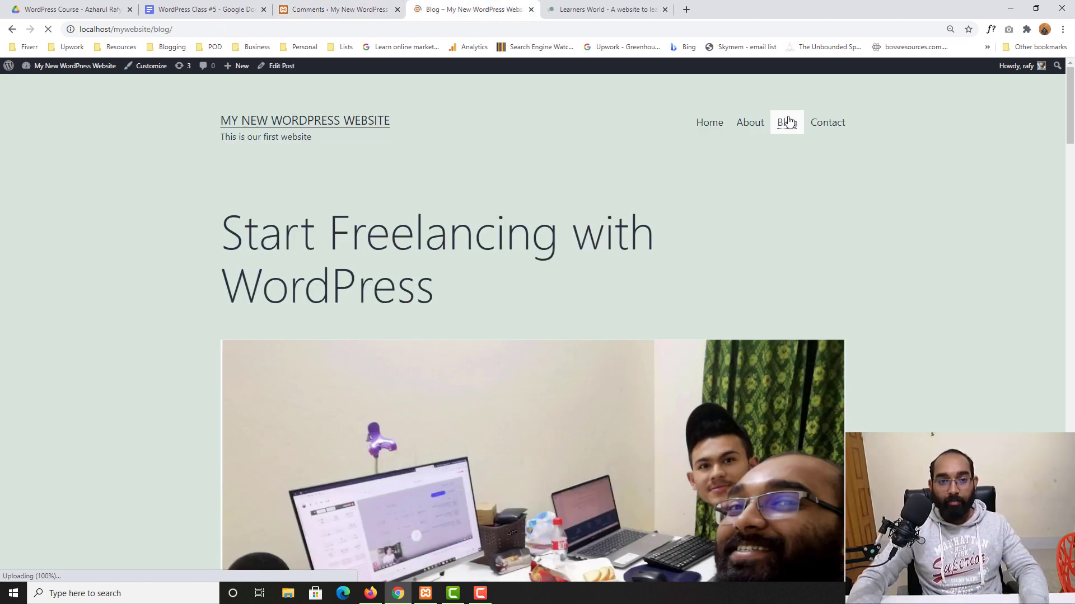
Step: Open the Start Freelancing with WordPress post and select its web address
{"action": "scroll", "coordinate": [9, 314], "scroll_direction": "down", "scroll_amount": 4}
{"action": "scroll", "coordinate": [10, 338], "scroll_direction": "up", "scroll_amount": 4}
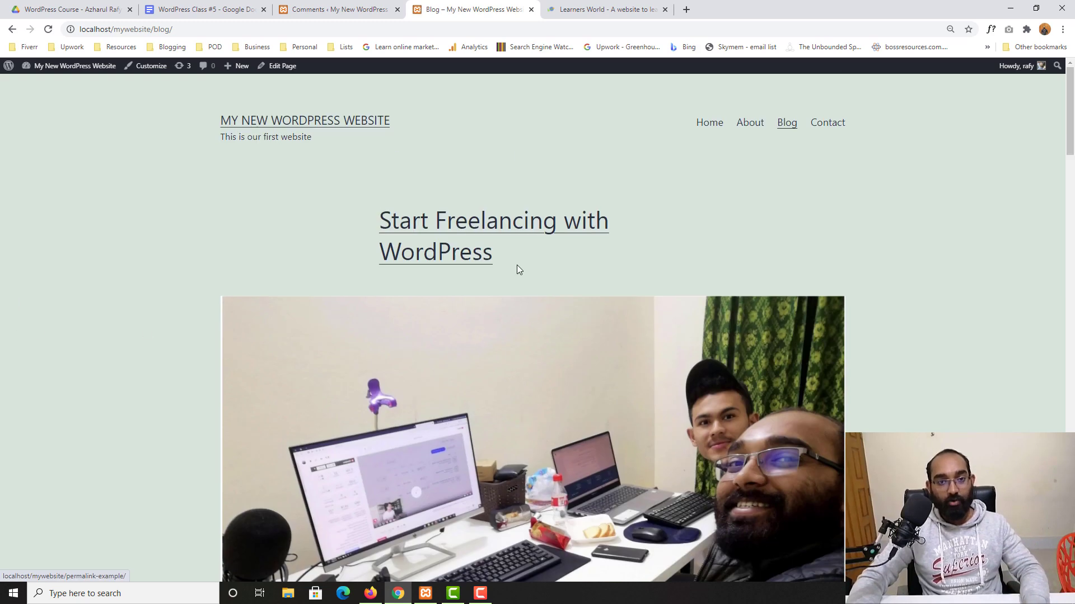
{"action": "left_click", "coordinate": [437, 253]}
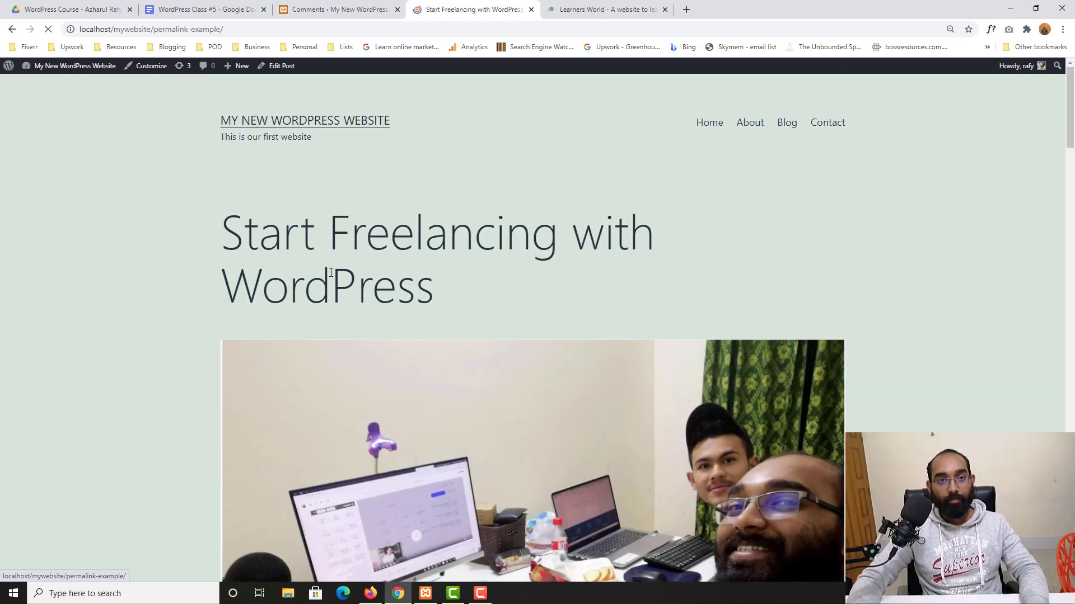
{"action": "left_click", "coordinate": [243, 31]}
{"action": "key", "text": "ctrl+c"}
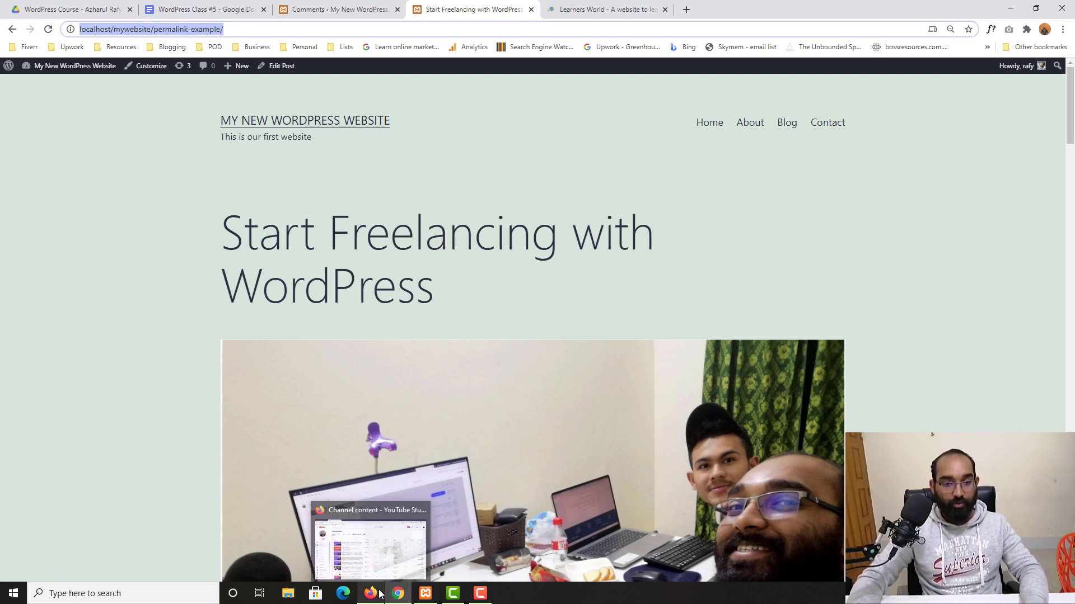
Step: Load the post at localhost/mywebsite/permalink-example/ in a new incognito window
{"action": "left_click", "coordinate": [1062, 30]}
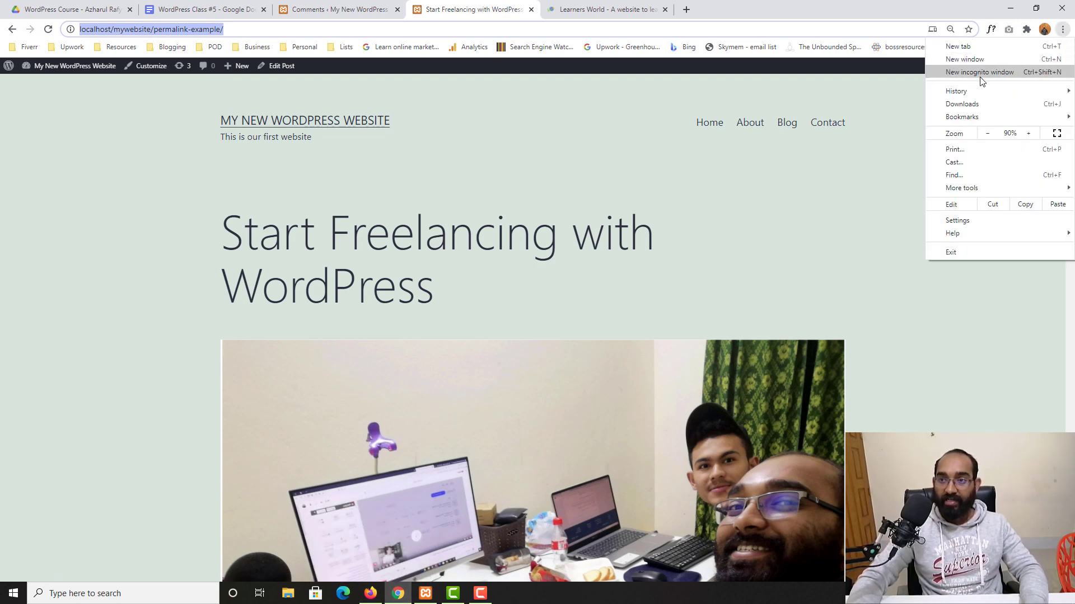
{"action": "left_click", "coordinate": [980, 73]}
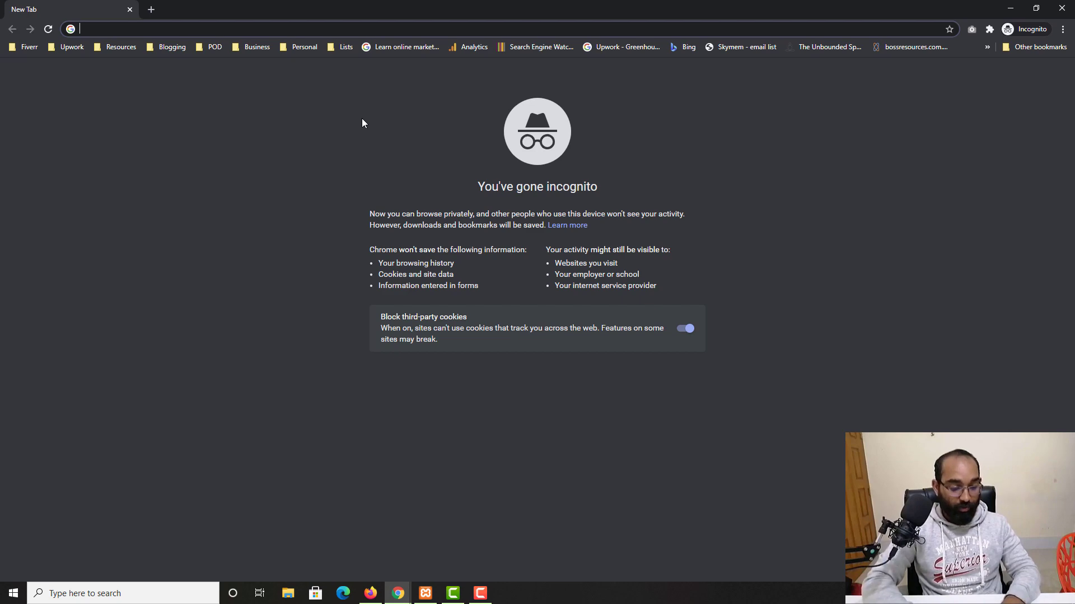
{"action": "key", "text": "ctrl+v"}
{"action": "key", "text": "Return"}
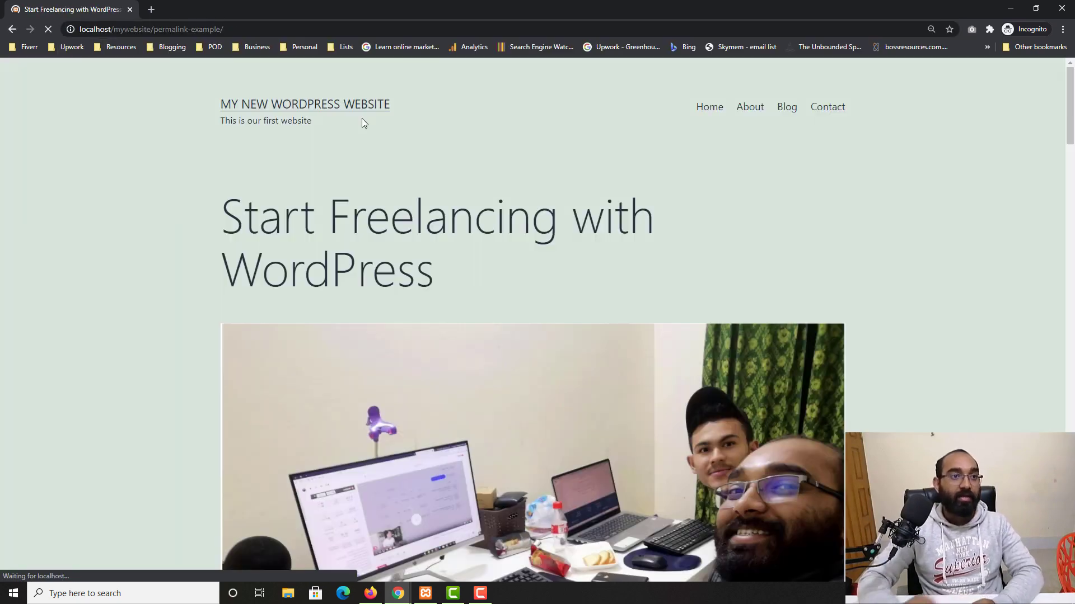
{"action": "scroll", "coordinate": [77, 307], "scroll_direction": "down", "scroll_amount": 8}
{"action": "scroll", "coordinate": [75, 304], "scroll_direction": "down", "scroll_amount": 20}
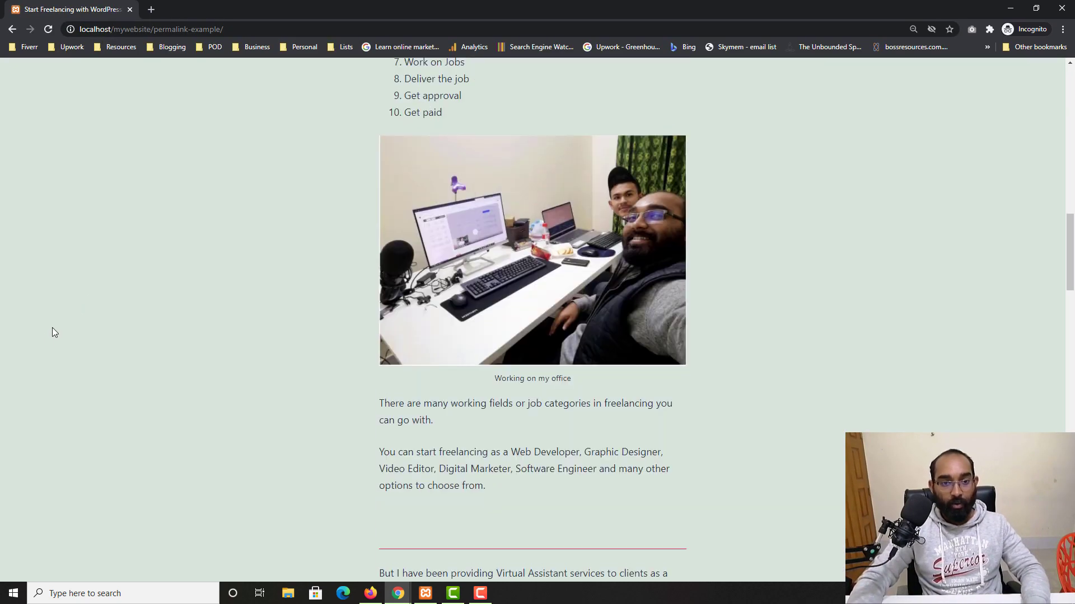
Step: Type the comment 'Thank you for sharing this blog post, it was really helpful.'
{"action": "scroll", "coordinate": [106, 368], "scroll_direction": "down", "scroll_amount": 8}
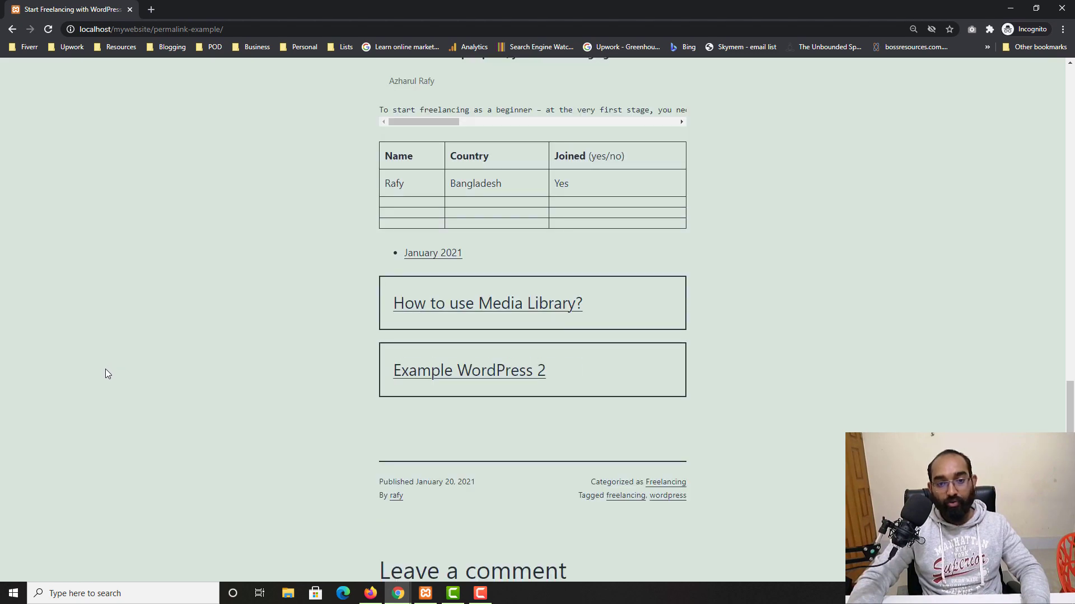
{"action": "scroll", "coordinate": [448, 365], "scroll_direction": "down", "scroll_amount": 5}
{"action": "scroll", "coordinate": [525, 367], "scroll_direction": "up", "scroll_amount": 3}
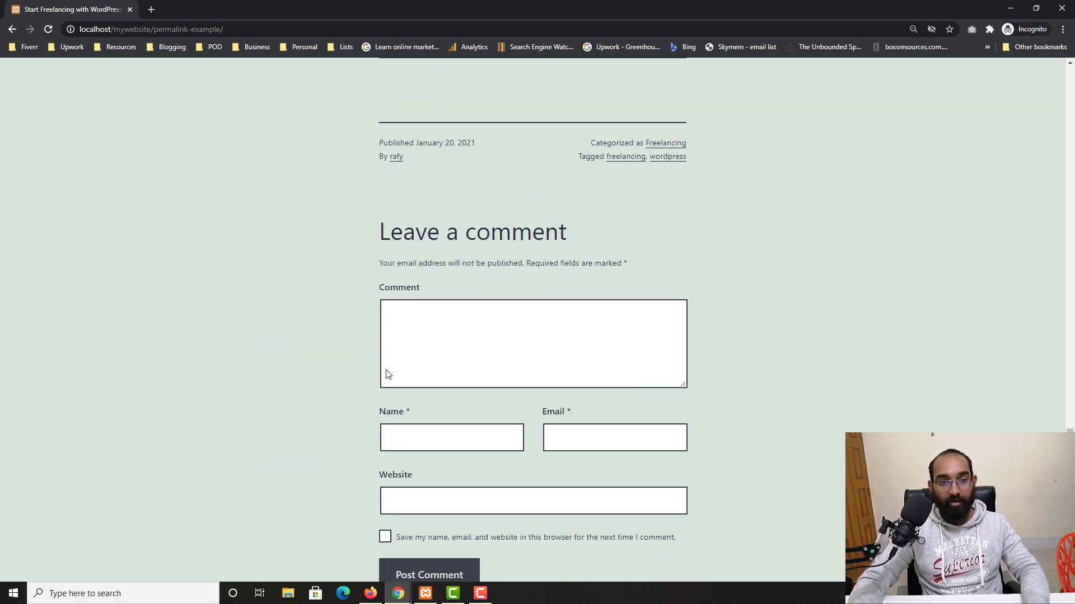
{"action": "left_click", "coordinate": [474, 321]}
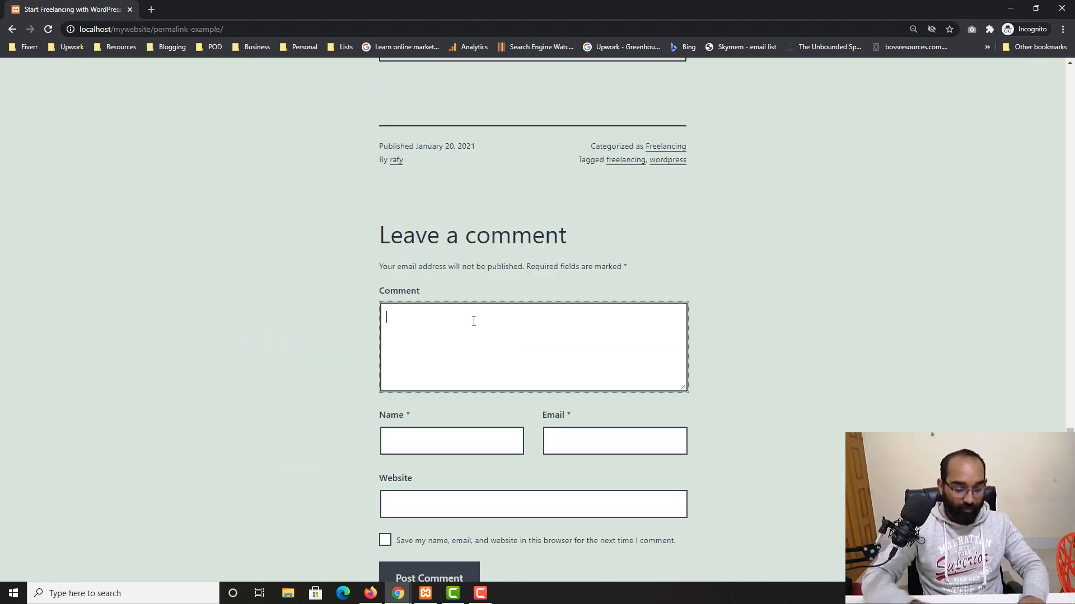
{"action": "type", "text": "Thank you for sharieng"}
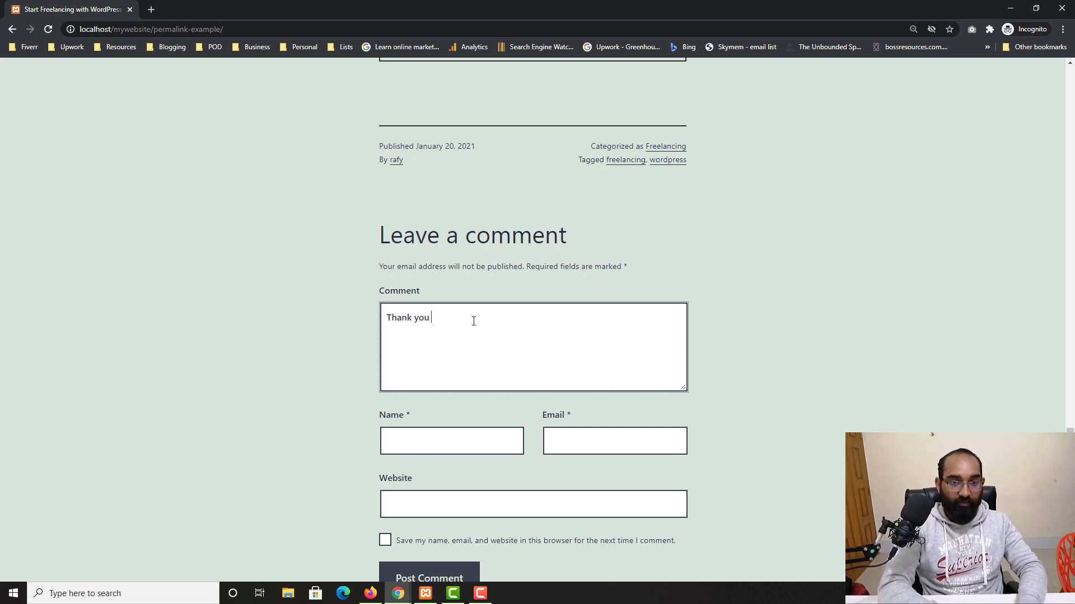
{"action": "key", "text": "BackSpace"}
{"action": "key", "text": "BackSpace"}
{"action": "key", "text": "BackSpace"}
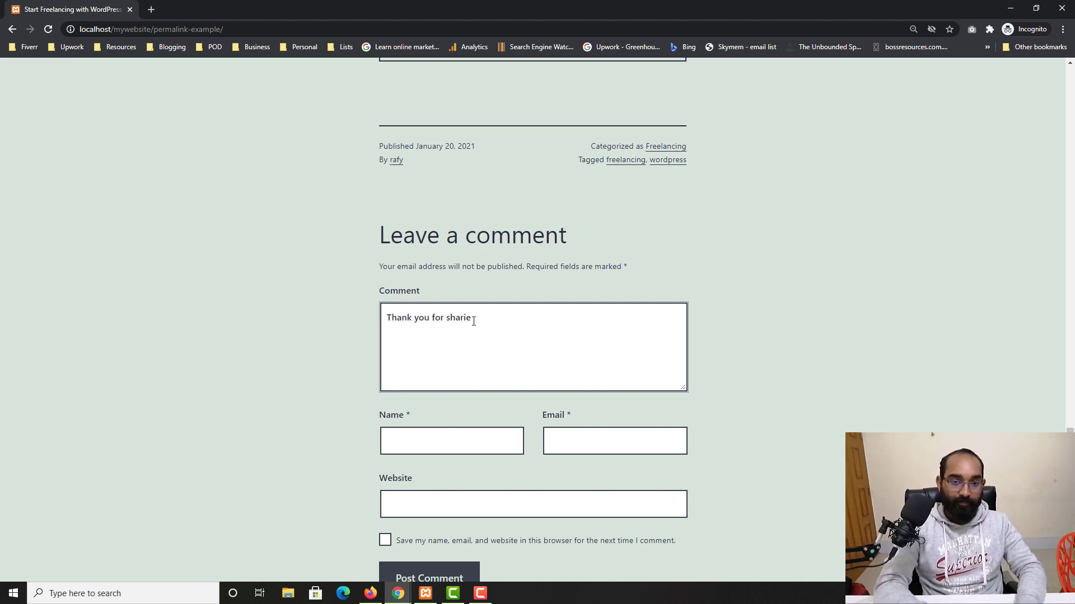
{"action": "type", "text": "ng "}
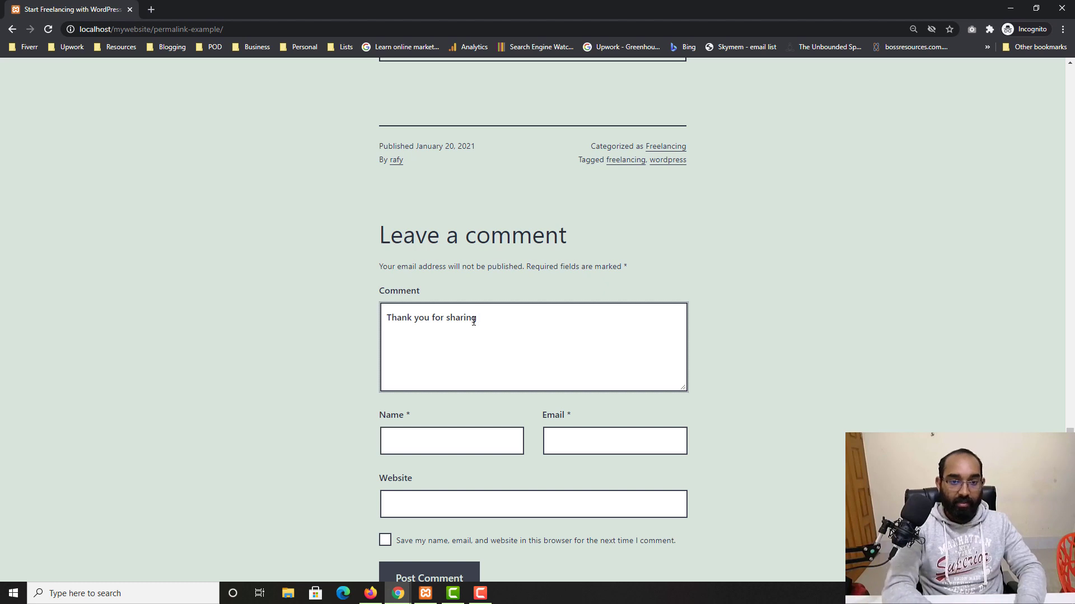
{"action": "type", "text": "this vi"}
{"action": "key", "text": "BackSpace"}
{"action": "key", "text": "BackSpace"}
{"action": "key", "text": "BackSpace"}
{"action": "key", "text": "BackSpace"}
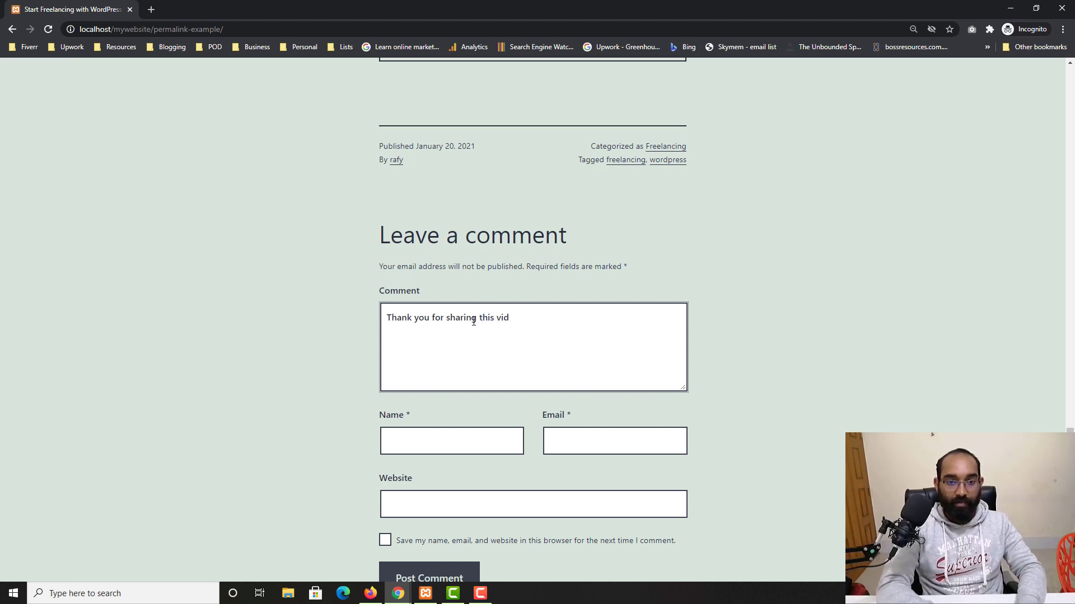
{"action": "type", "text": "blo"}
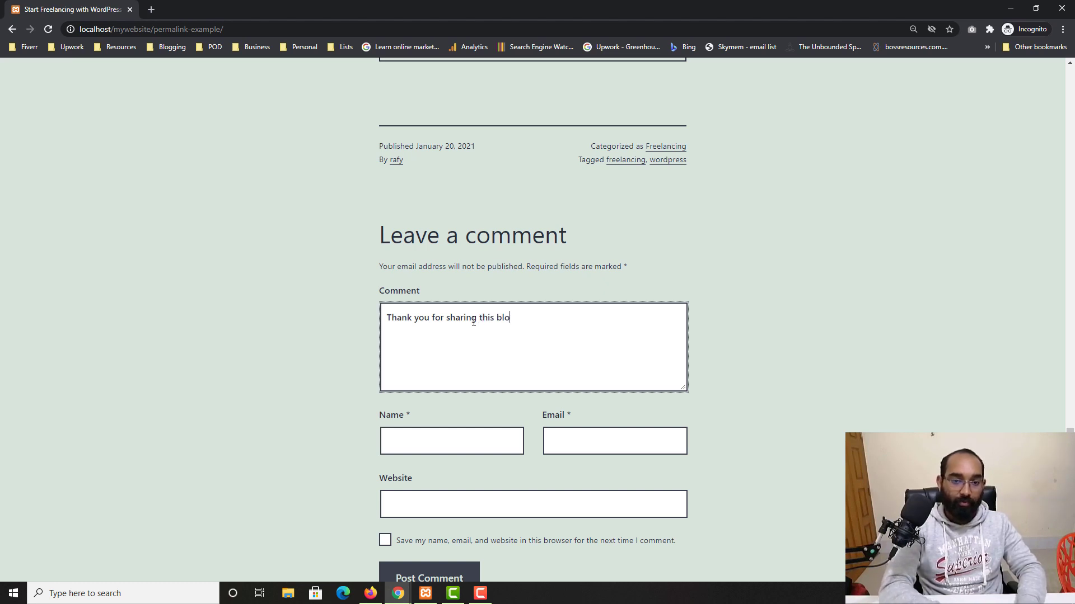
{"action": "type", "text": "g post, itw"}
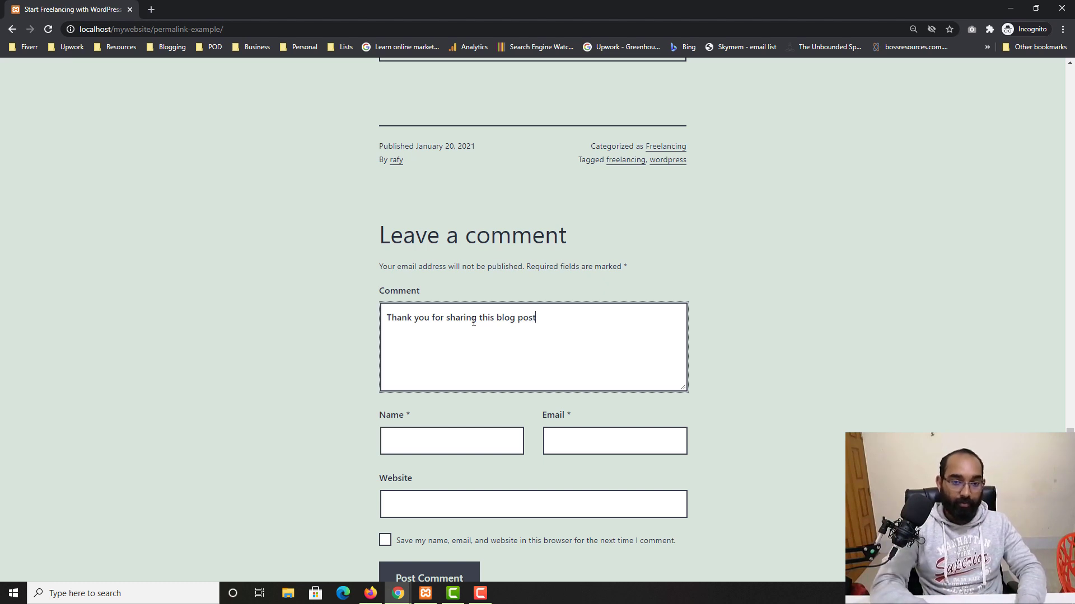
{"action": "key", "text": "BackSpace"}
{"action": "key", "text": "BackSpace"}
{"action": "type", "text": "w"}
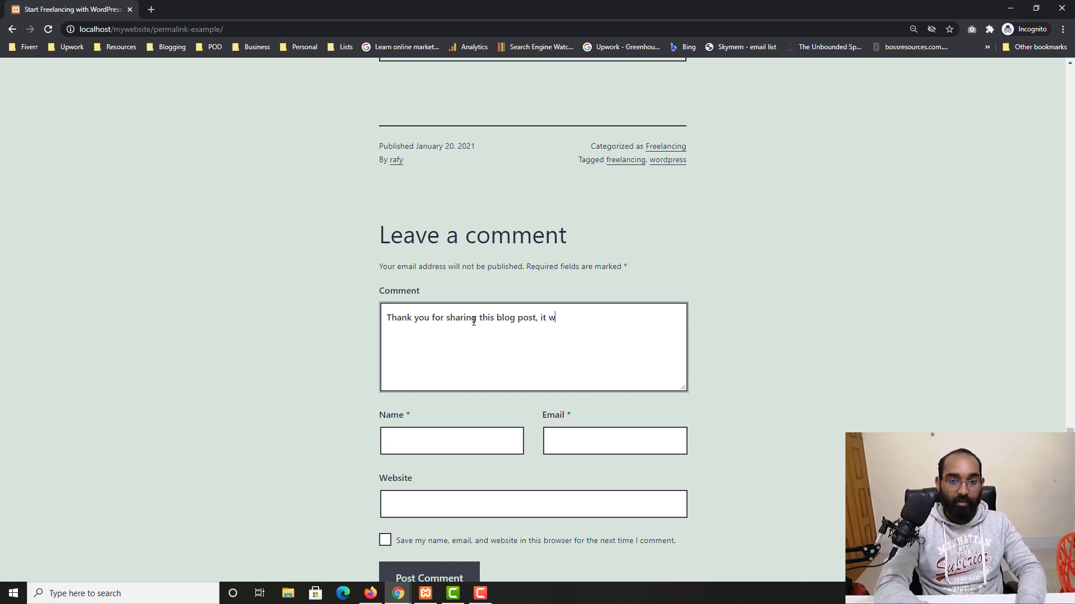
{"action": "type", "text": "as really hel"}
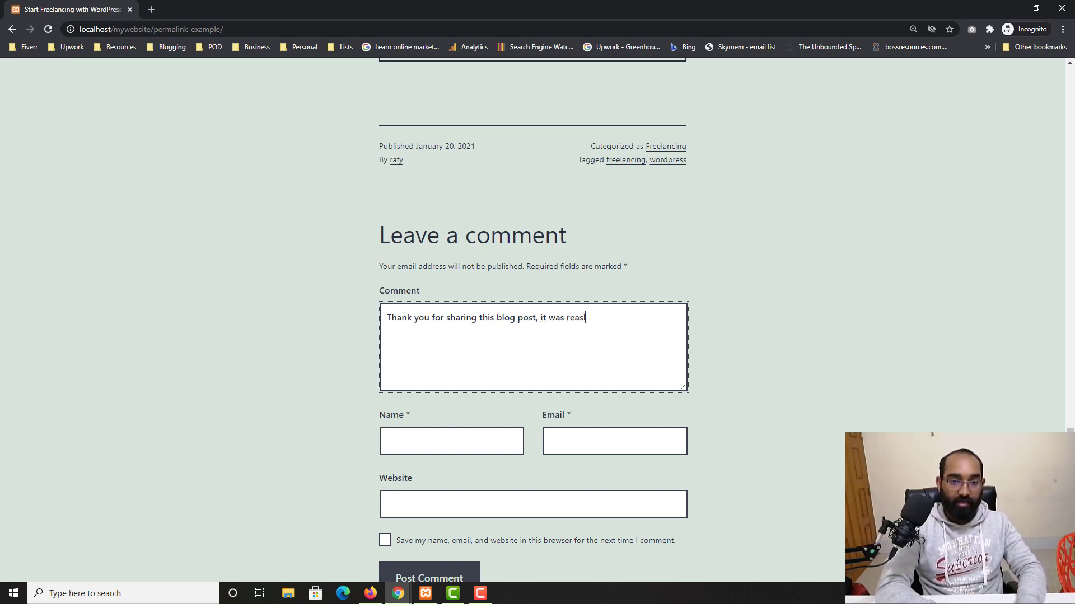
{"action": "type", "text": "pful."}
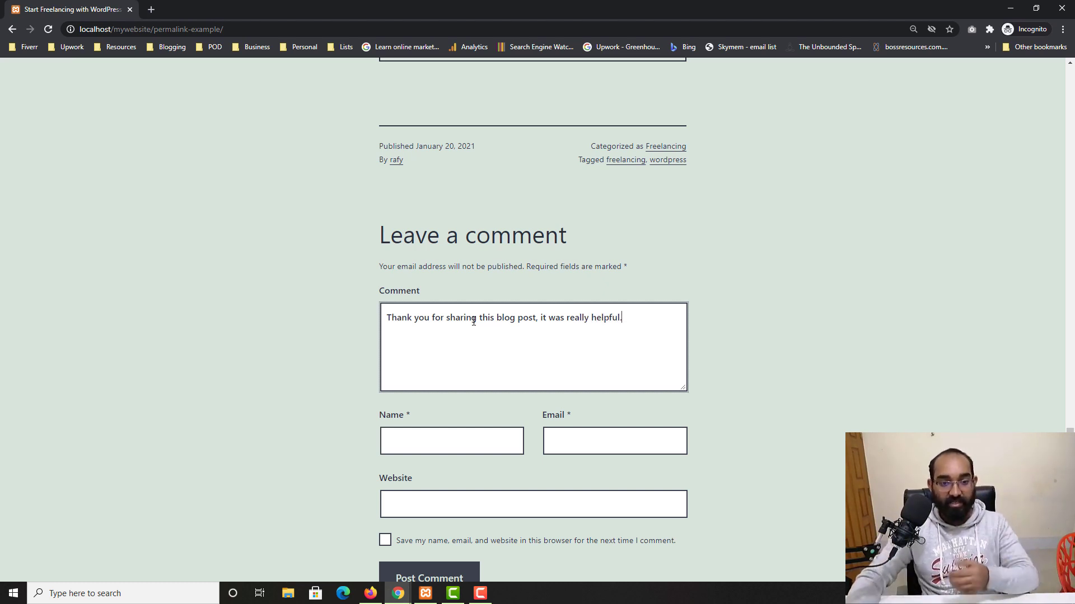
{"action": "scroll", "coordinate": [447, 324], "scroll_direction": "down", "scroll_amount": 2}
{"action": "left_click", "coordinate": [407, 334]}
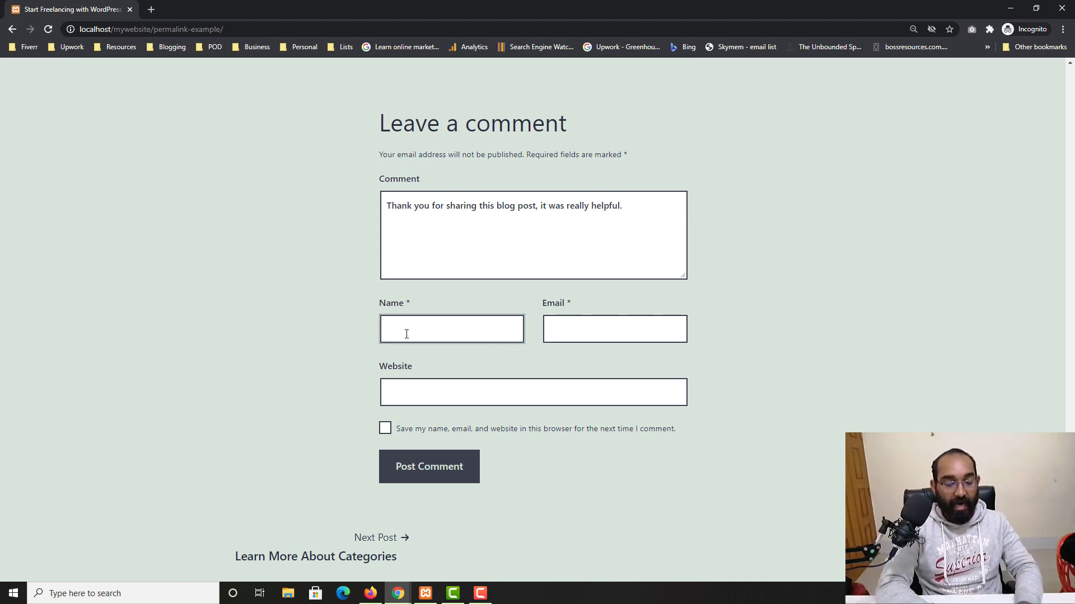
Step: Enter the commenter's name and autofilled e-mail, then post the comment
{"action": "type", "text": "Az"}
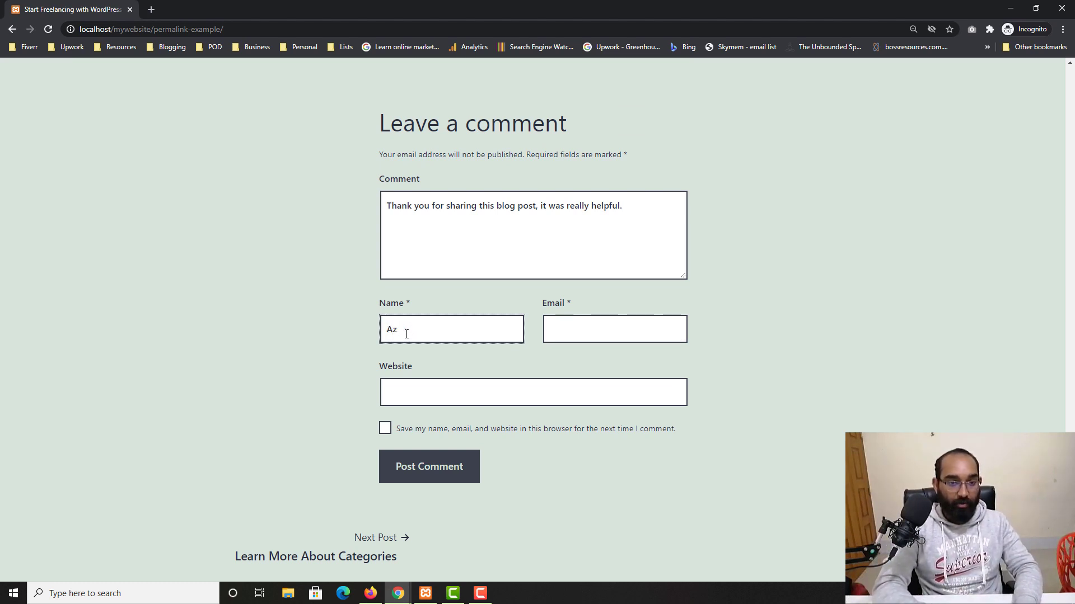
{"action": "type", "text": "shaharul"}
{"action": "key", "text": "Tab"}
{"action": "type", "text": "az"}
{"action": "key", "text": "BackSpace"}
{"action": "key", "text": "BackSpace"}
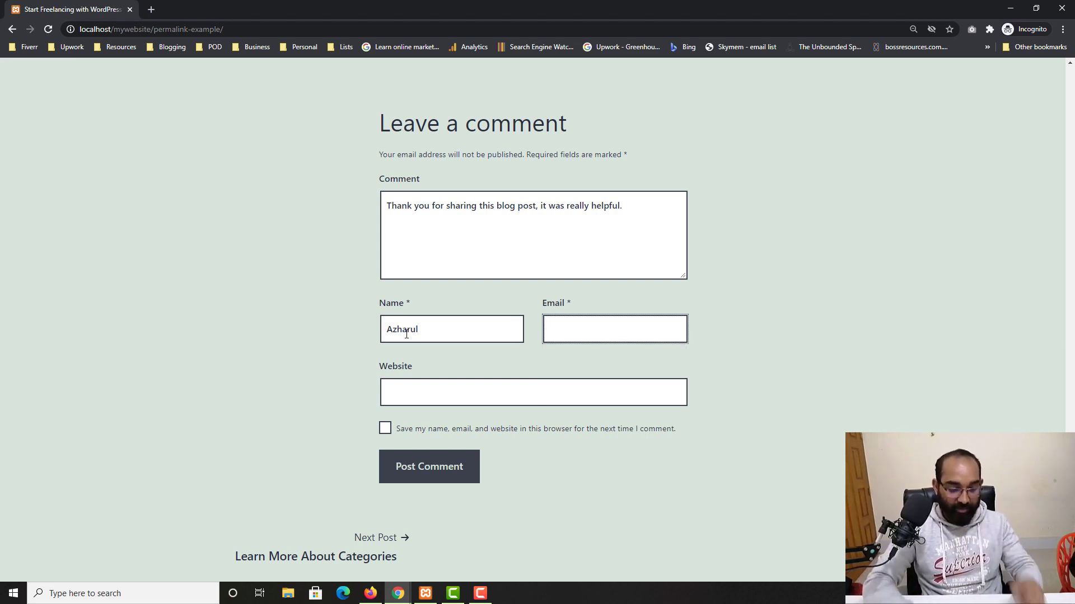
{"action": "type", "text": "rafy"}
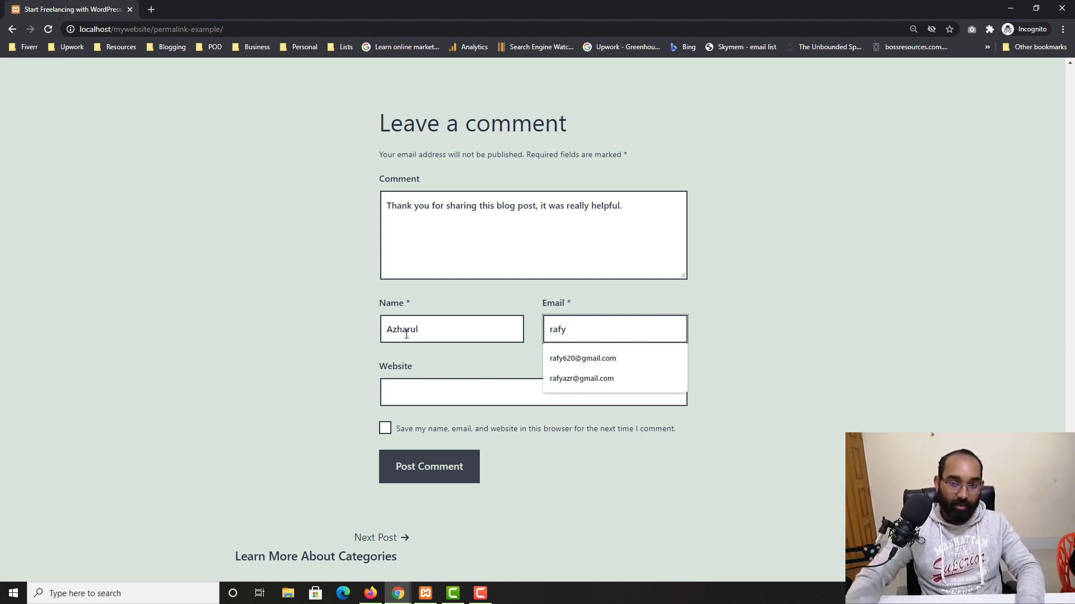
{"action": "left_click", "coordinate": [579, 358]}
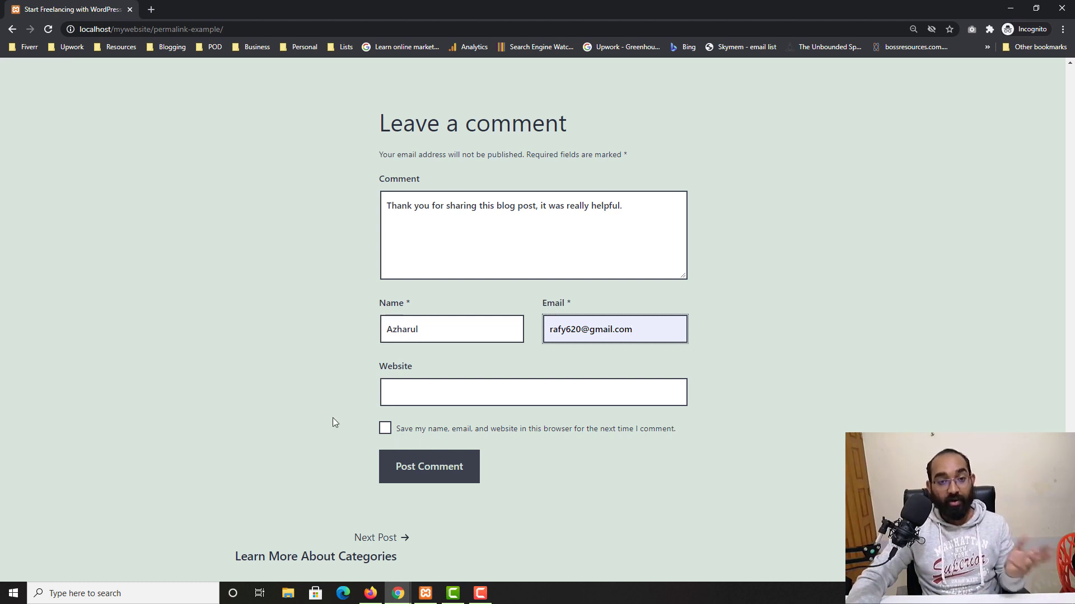
{"action": "scroll", "coordinate": [314, 411], "scroll_direction": "up", "scroll_amount": 10}
{"action": "scroll", "coordinate": [304, 392], "scroll_direction": "down", "scroll_amount": 7}
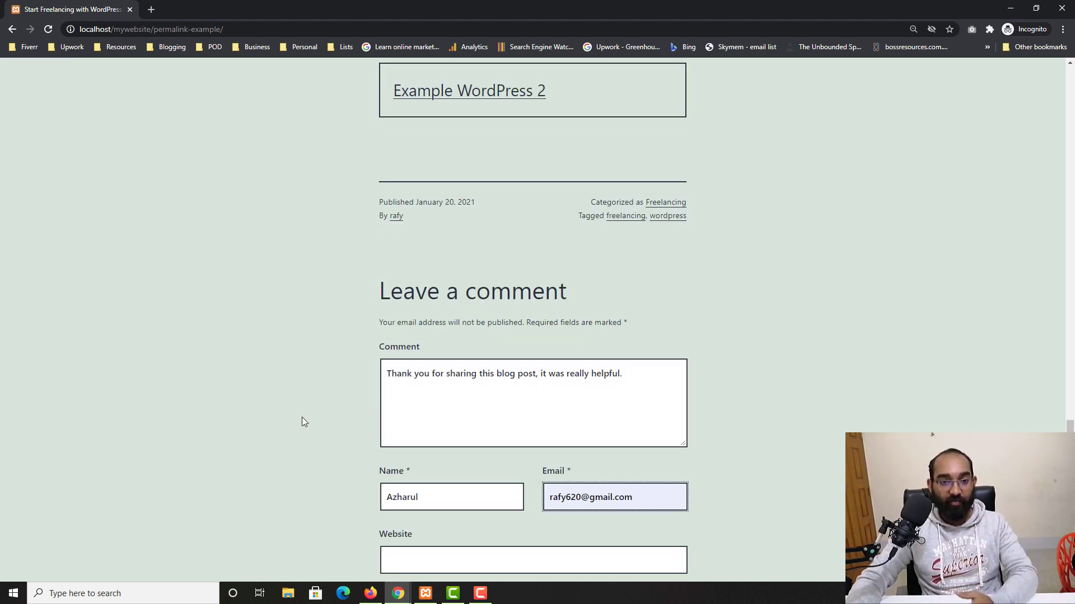
{"action": "scroll", "coordinate": [302, 425], "scroll_direction": "down", "scroll_amount": 5}
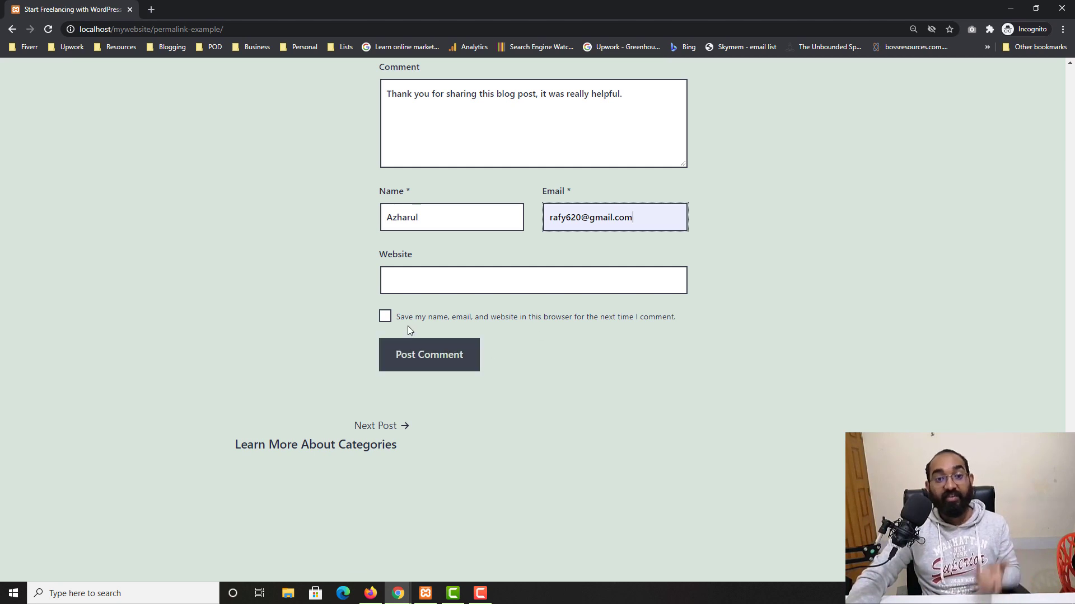
{"action": "left_click", "coordinate": [407, 369]}
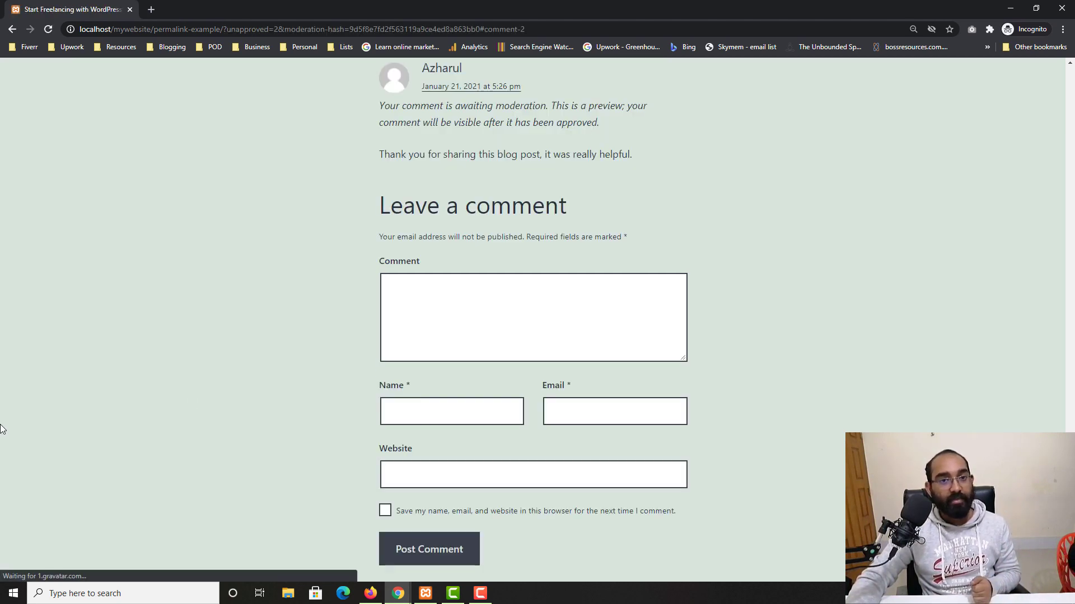
Step: Highlight the awaiting-moderation notice, then bring back the logged-in admin browser window
{"action": "scroll", "coordinate": [327, 317], "scroll_direction": "up", "scroll_amount": 2}
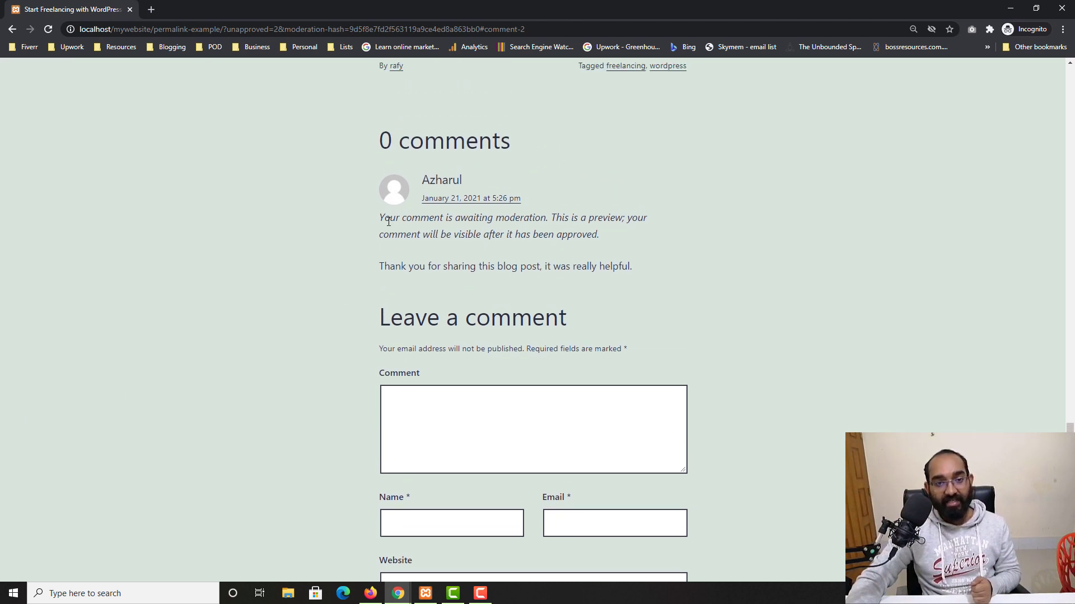
{"action": "left_click_drag", "start_coordinate": [389, 221], "coordinate": [600, 235]}
{"action": "left_click", "coordinate": [479, 235]}
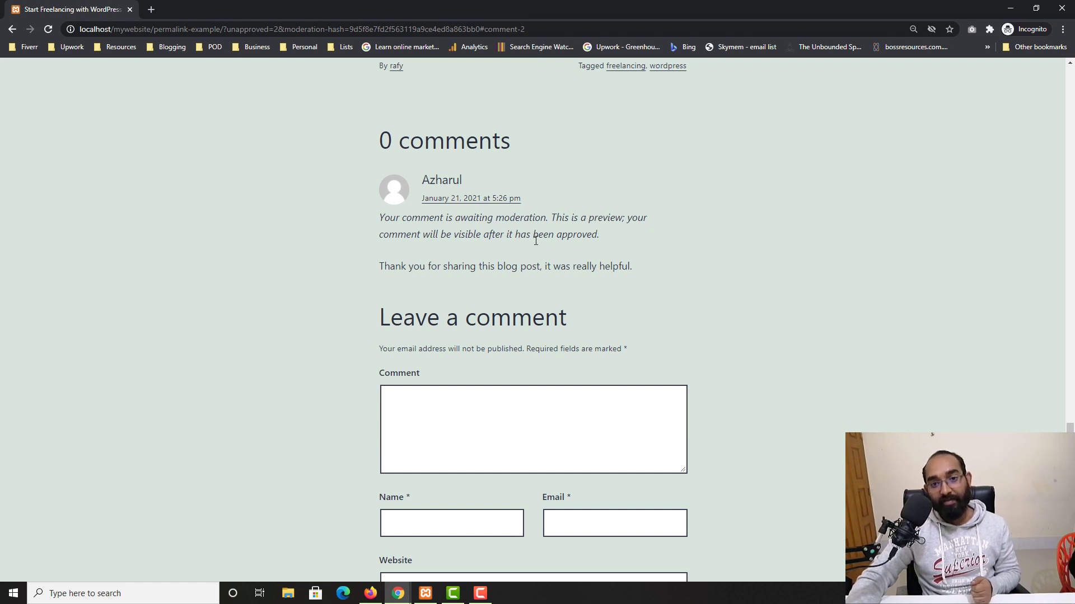
{"action": "left_click_drag", "start_coordinate": [601, 235], "coordinate": [446, 235]}
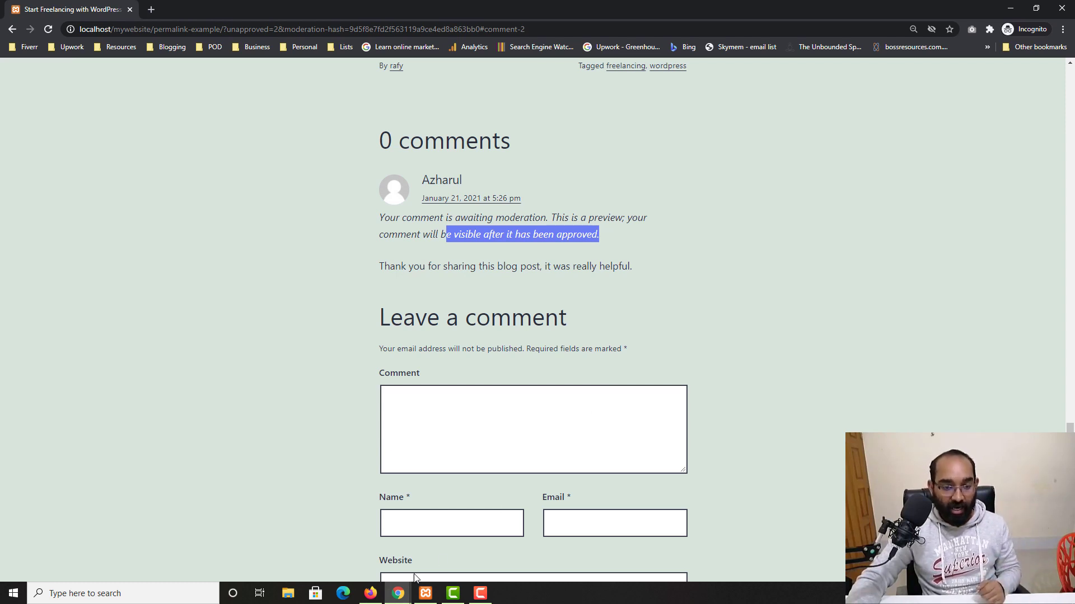
{"action": "left_click", "coordinate": [398, 593]}
{"action": "left_click", "coordinate": [456, 539]}
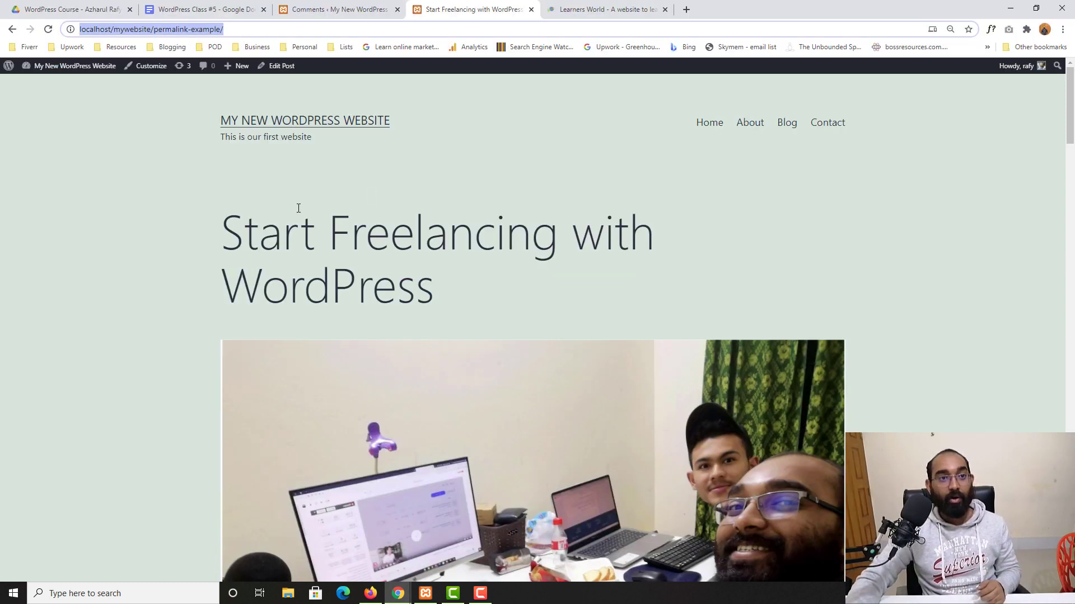
Step: Reload the Comments admin list to reveal the visitor's pending comment, then return to the post tab
{"action": "left_click", "coordinate": [361, 10]}
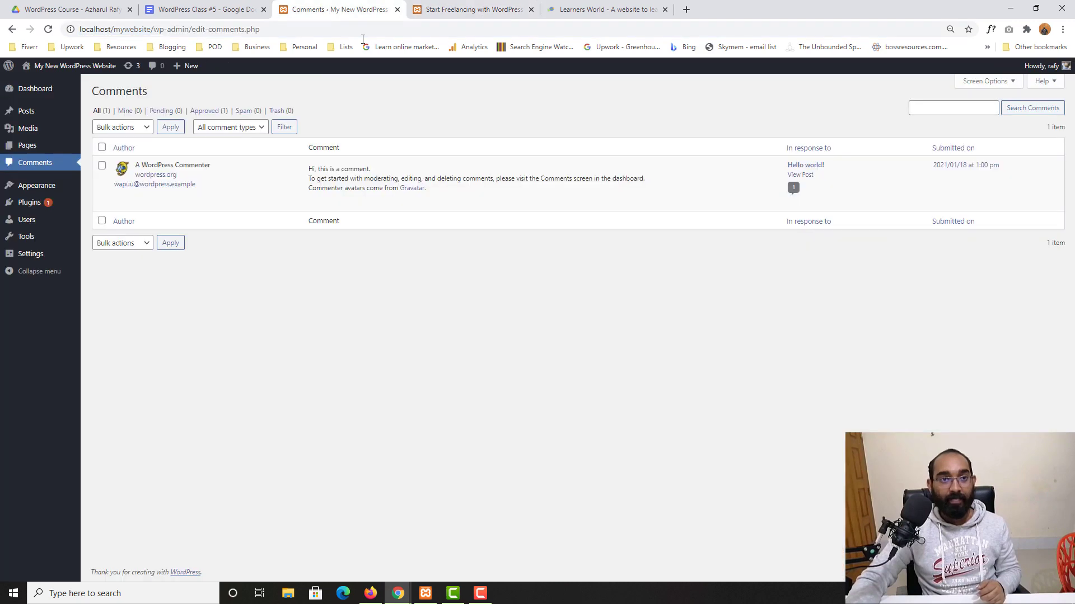
{"action": "left_click", "coordinate": [48, 29]}
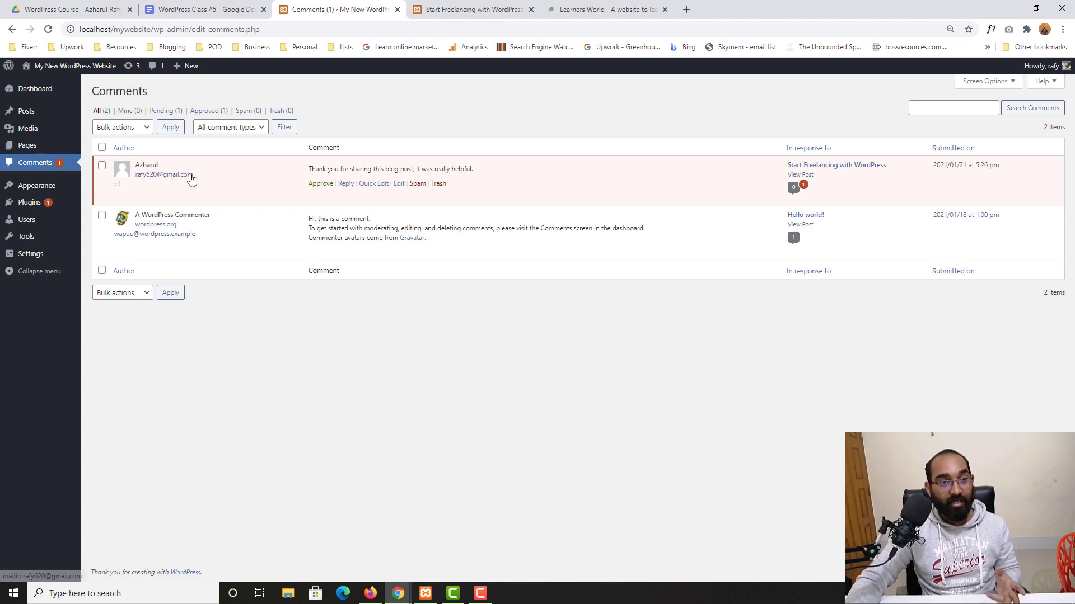
{"action": "left_click_drag", "start_coordinate": [196, 176], "coordinate": [134, 175]}
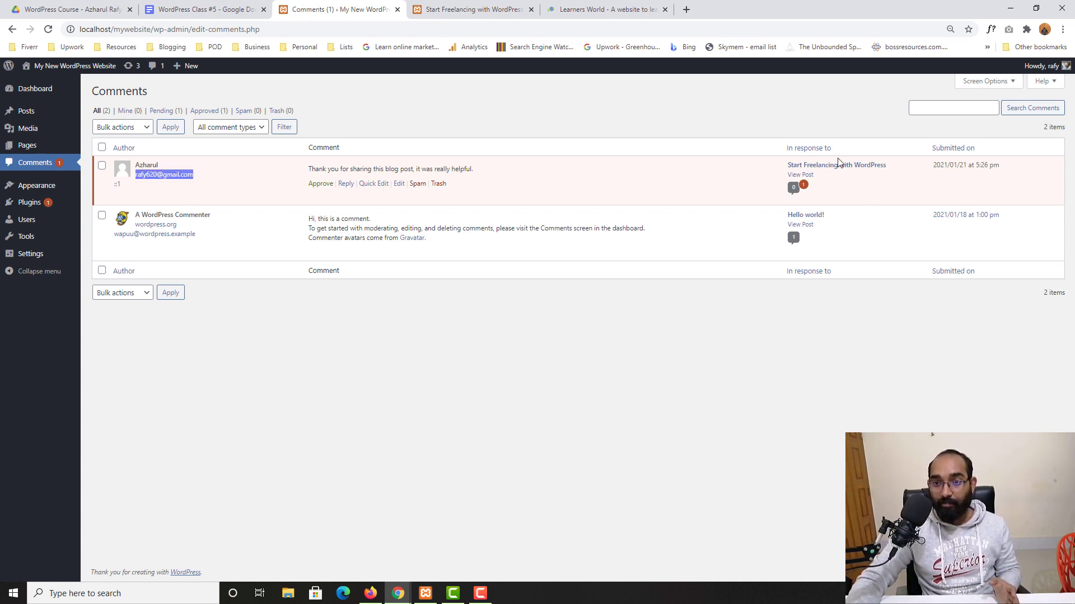
{"action": "left_click", "coordinate": [988, 165]}
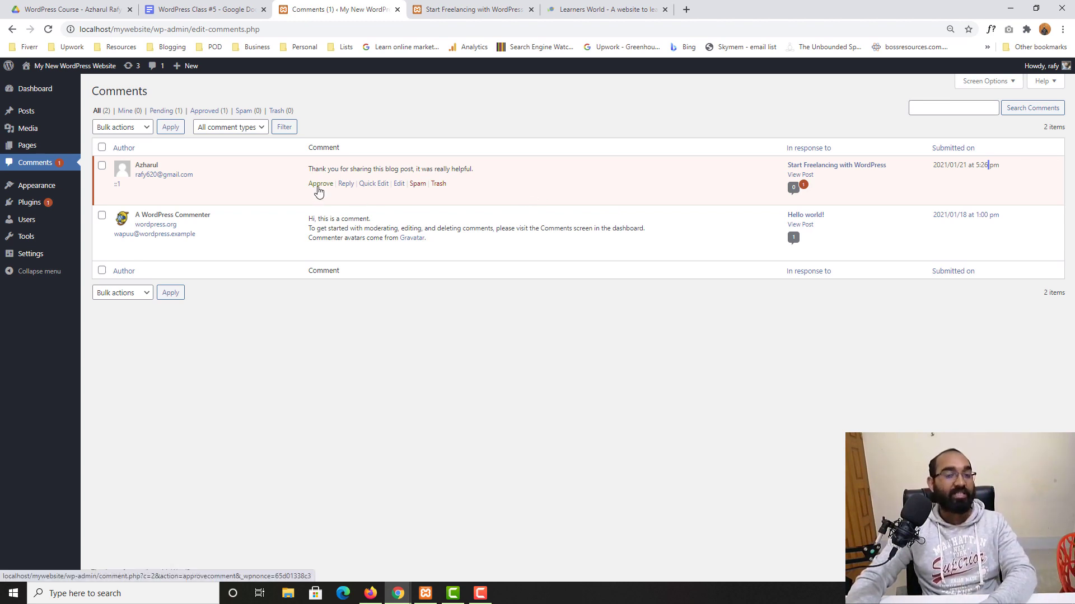
{"action": "key", "text": "ctrl+Tab"}
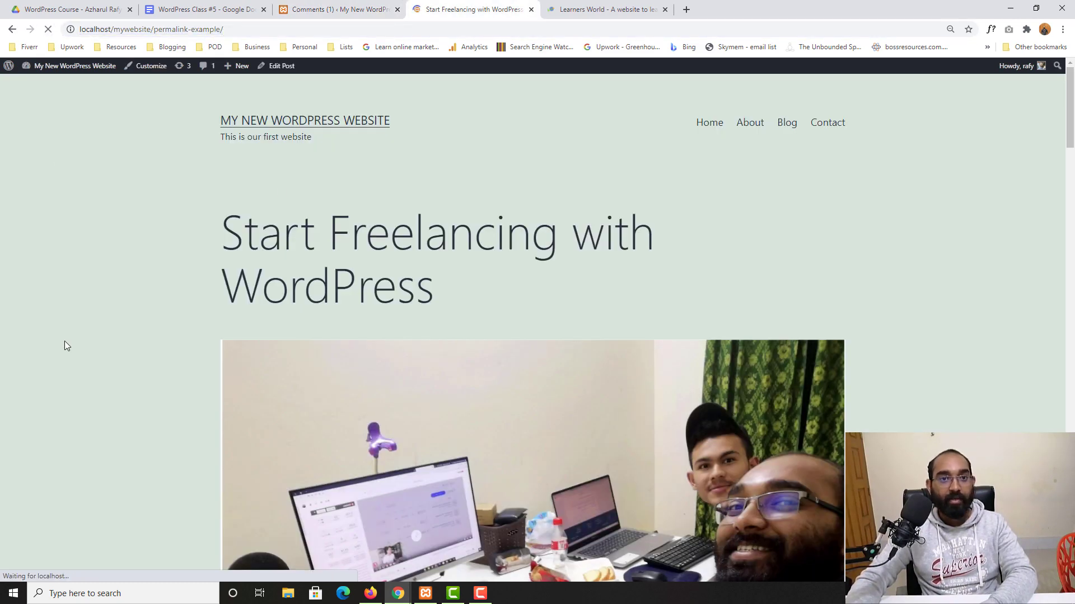
Step: Scroll the post to confirm no comments appear above the Leave a comment form
{"action": "scroll", "coordinate": [56, 344], "scroll_direction": "down", "scroll_amount": 15}
{"action": "scroll", "coordinate": [39, 379], "scroll_direction": "down", "scroll_amount": 20}
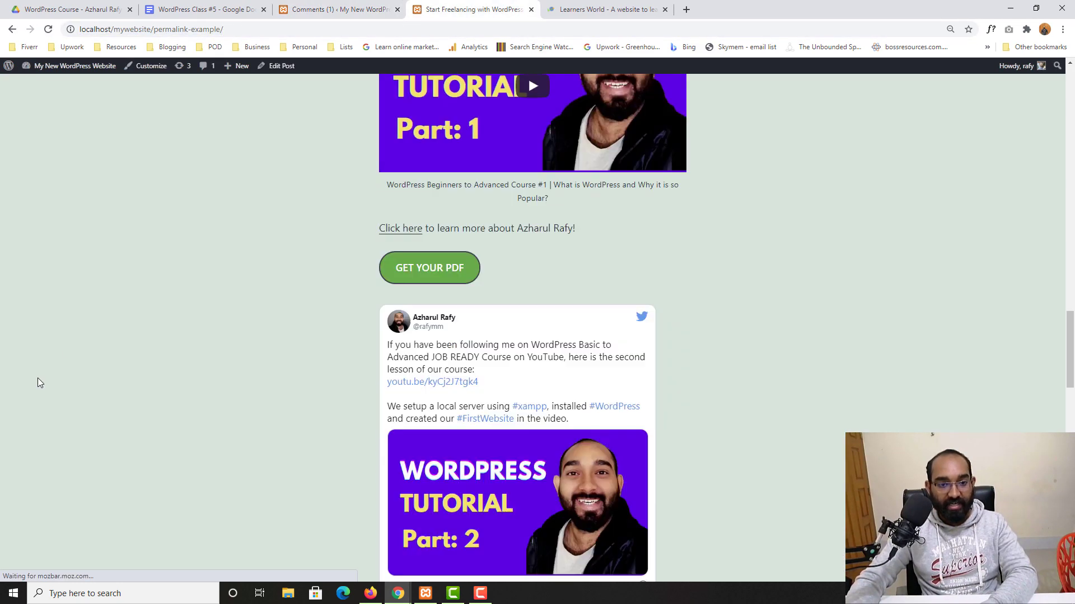
{"action": "scroll", "coordinate": [389, 289], "scroll_direction": "up", "scroll_amount": 3}
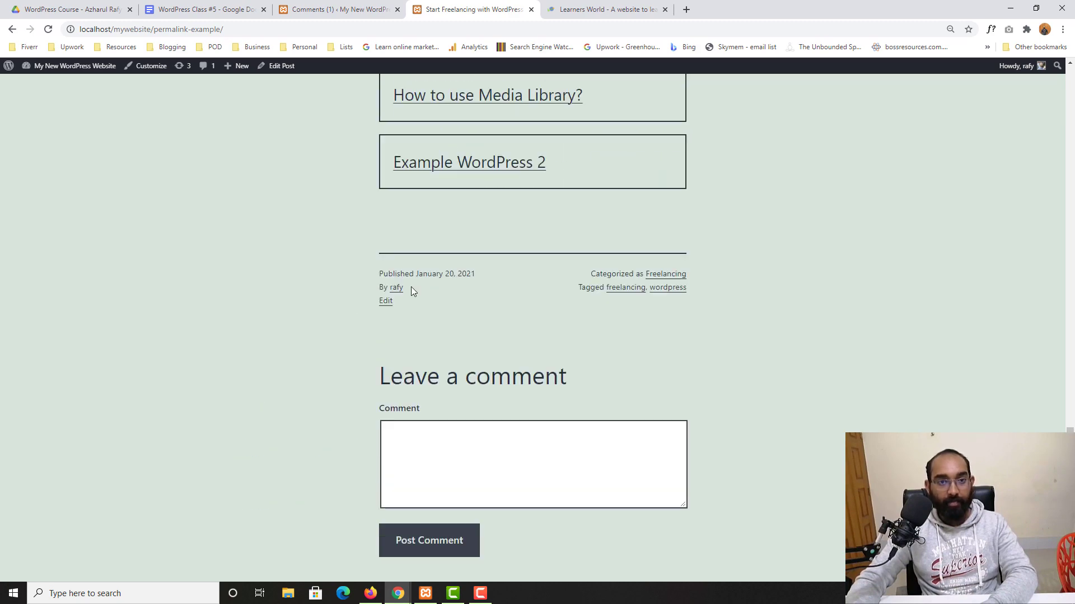
{"action": "scroll", "coordinate": [360, 367], "scroll_direction": "down", "scroll_amount": 3}
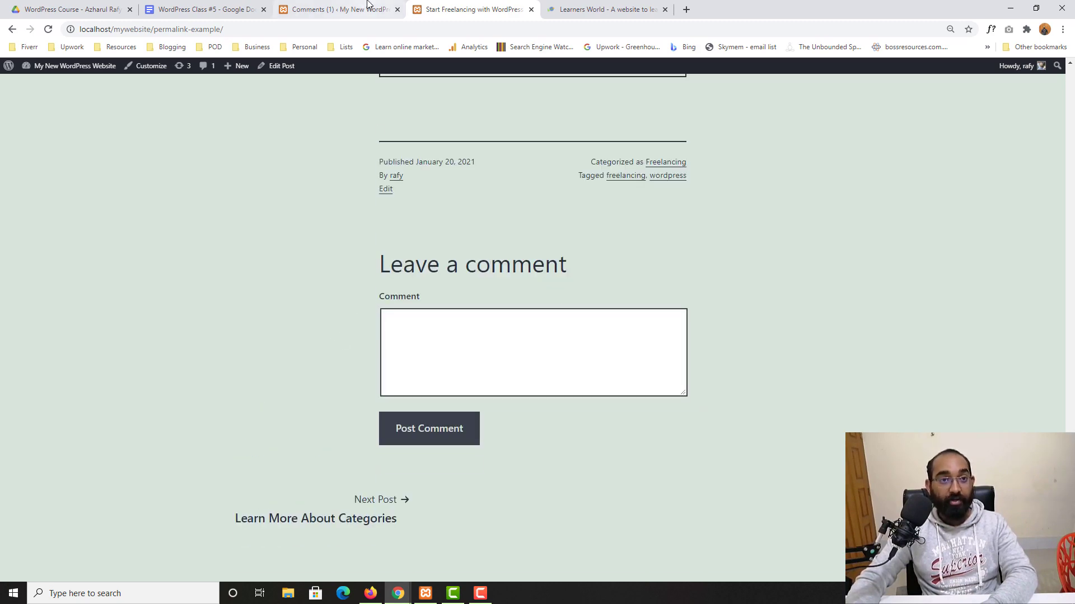
{"action": "left_click", "coordinate": [330, 9]}
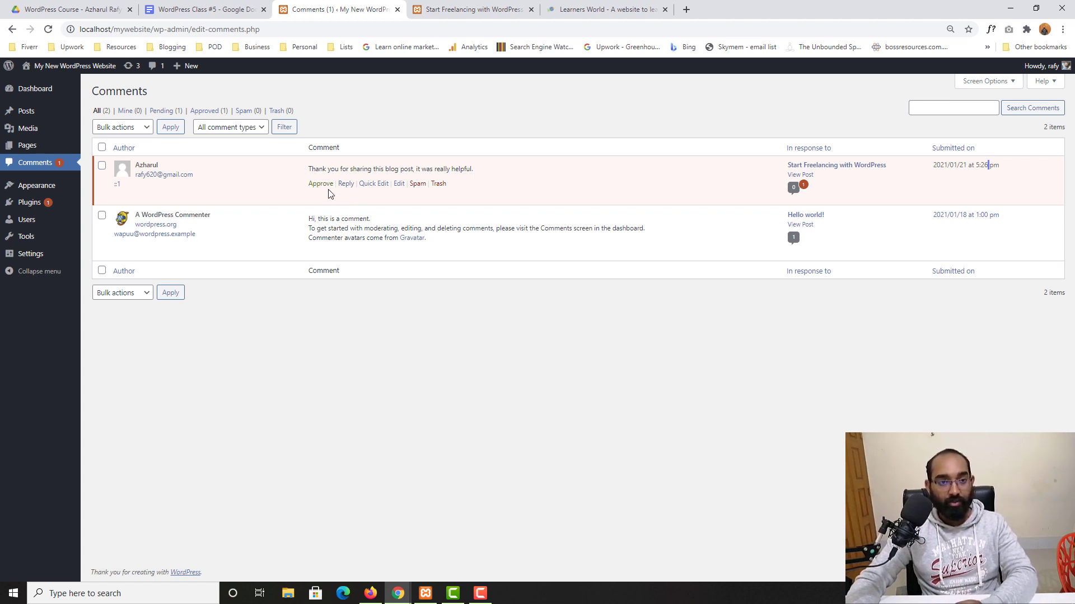
Step: Approve the visitor's pending comment and reload the post to confirm it shows 1 comment
{"action": "left_click", "coordinate": [321, 184]}
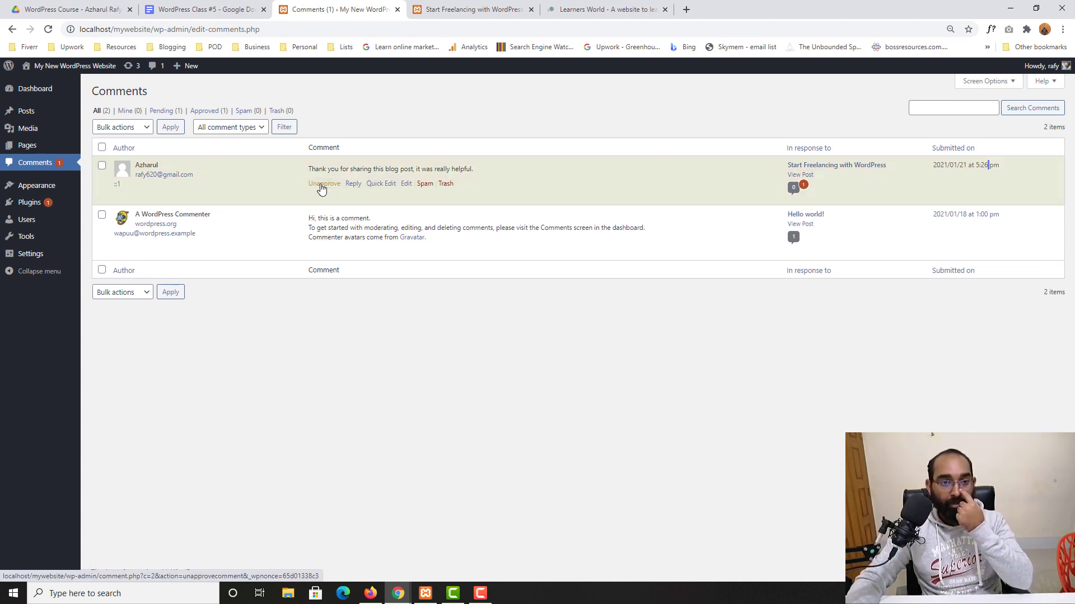
{"action": "left_click", "coordinate": [470, 9]}
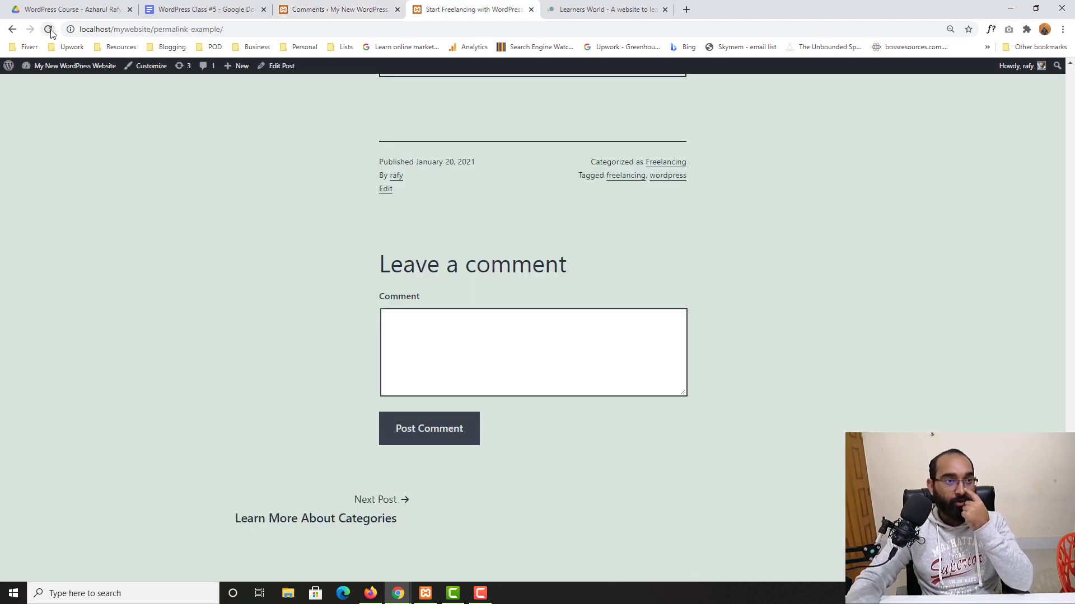
{"action": "left_click", "coordinate": [48, 29]}
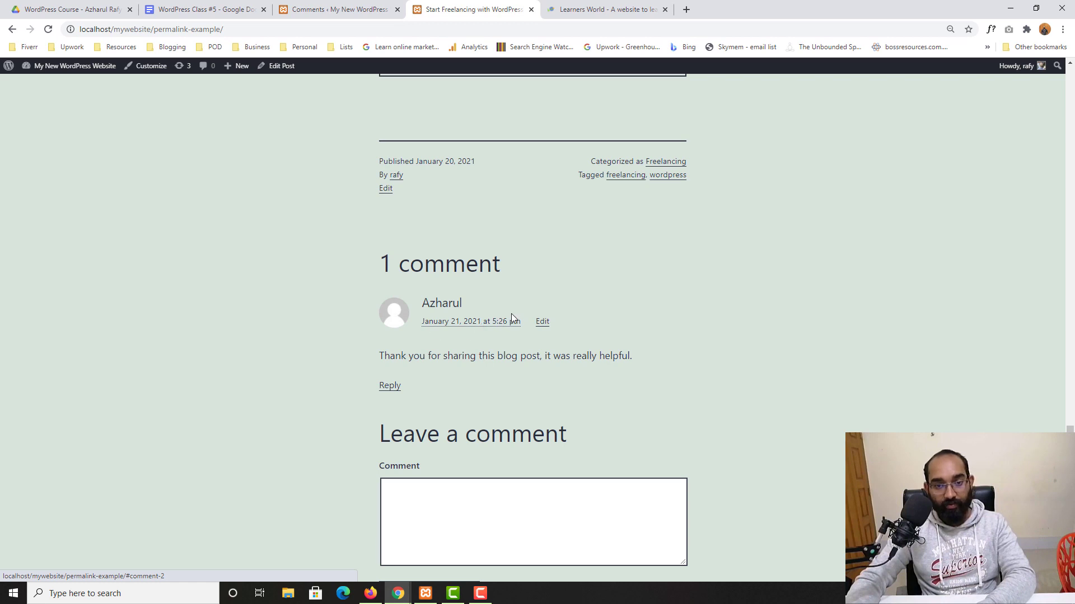
{"action": "triple_click", "coordinate": [428, 358]}
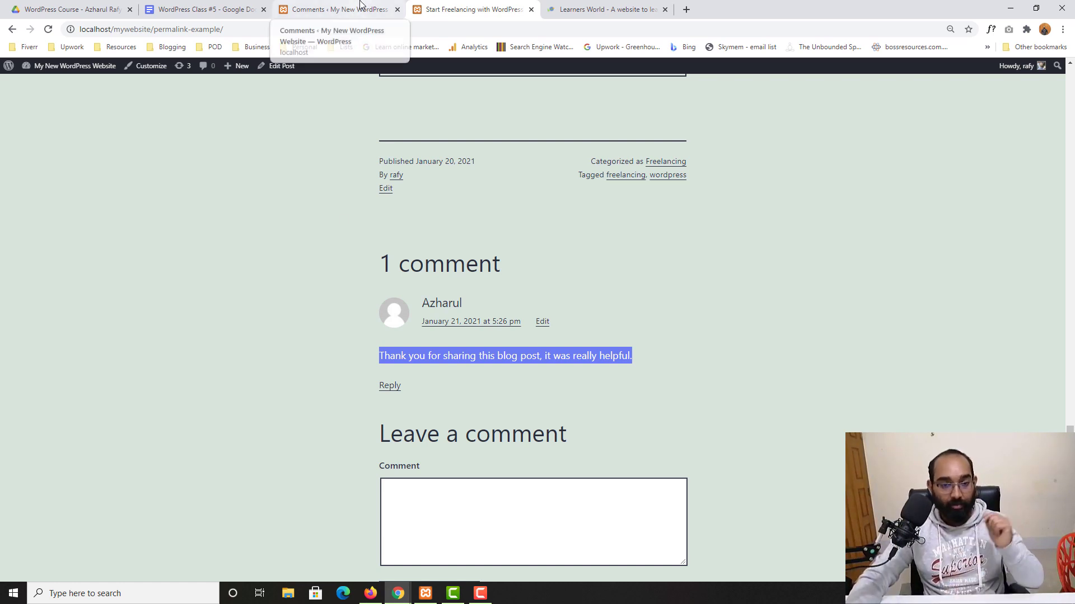
{"action": "left_click", "coordinate": [335, 9]}
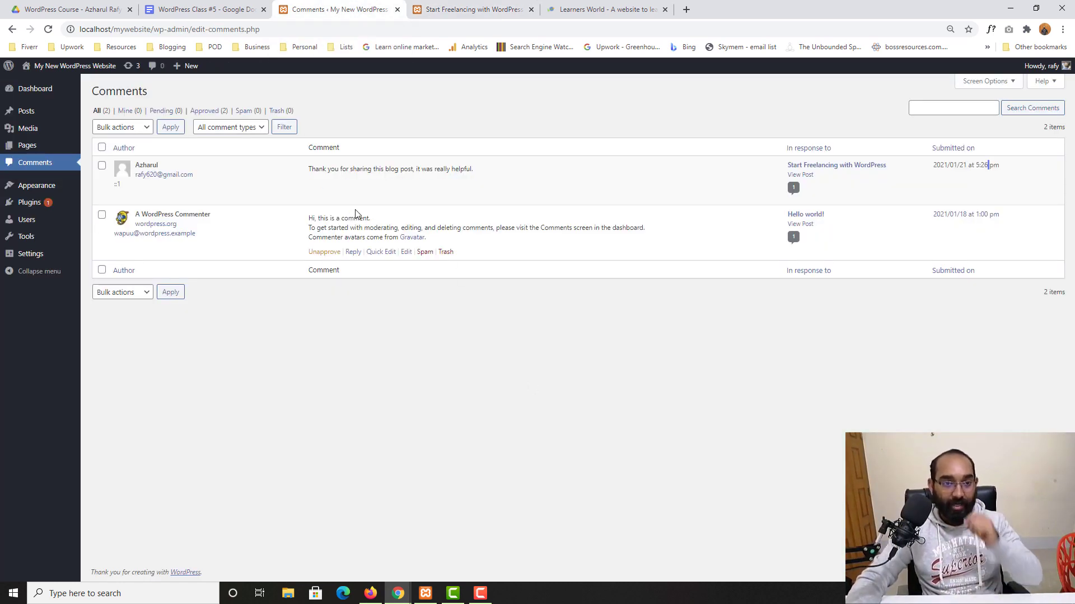
{"action": "mouse_move", "coordinate": [294, 200]}
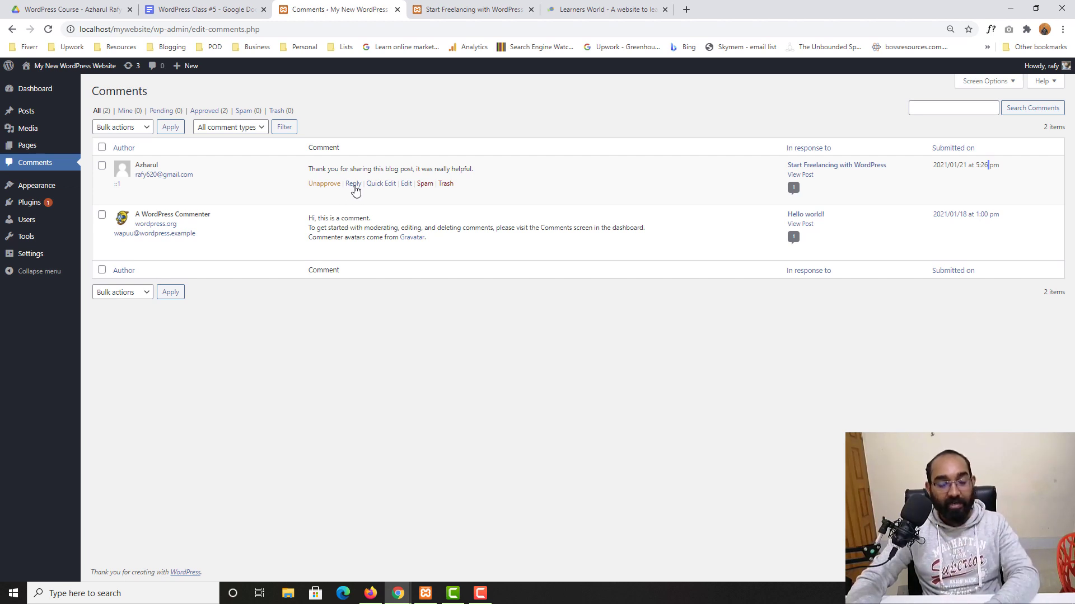
{"action": "left_click", "coordinate": [457, 9]}
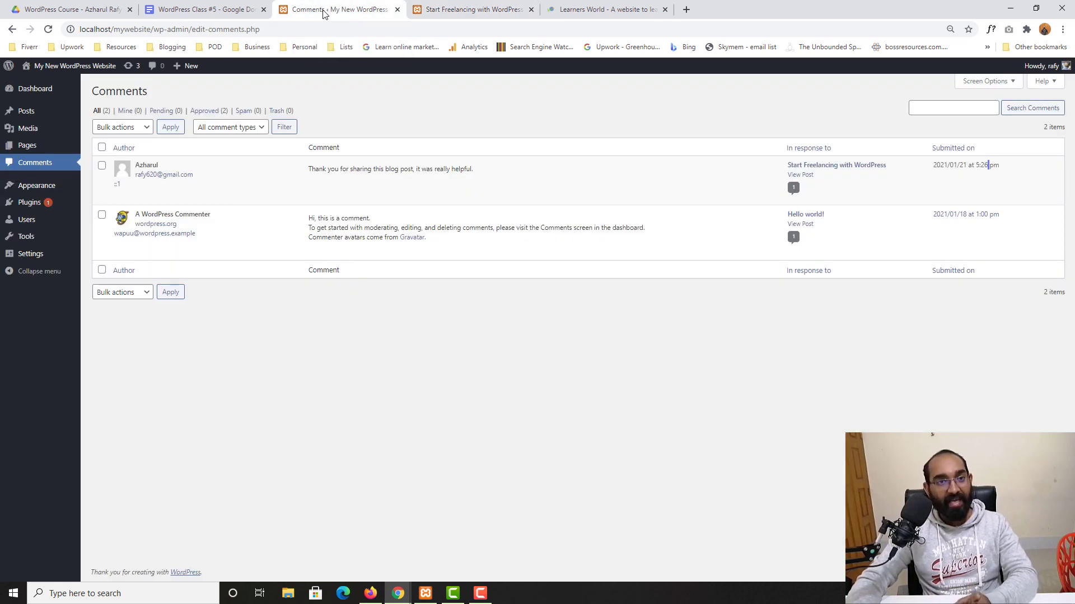
{"action": "left_click", "coordinate": [335, 9]}
Step: Reply 'Glad to know you enjoyed the blog post. Please share it with your friends!' and reload the post
{"action": "mouse_move", "coordinate": [354, 185]}
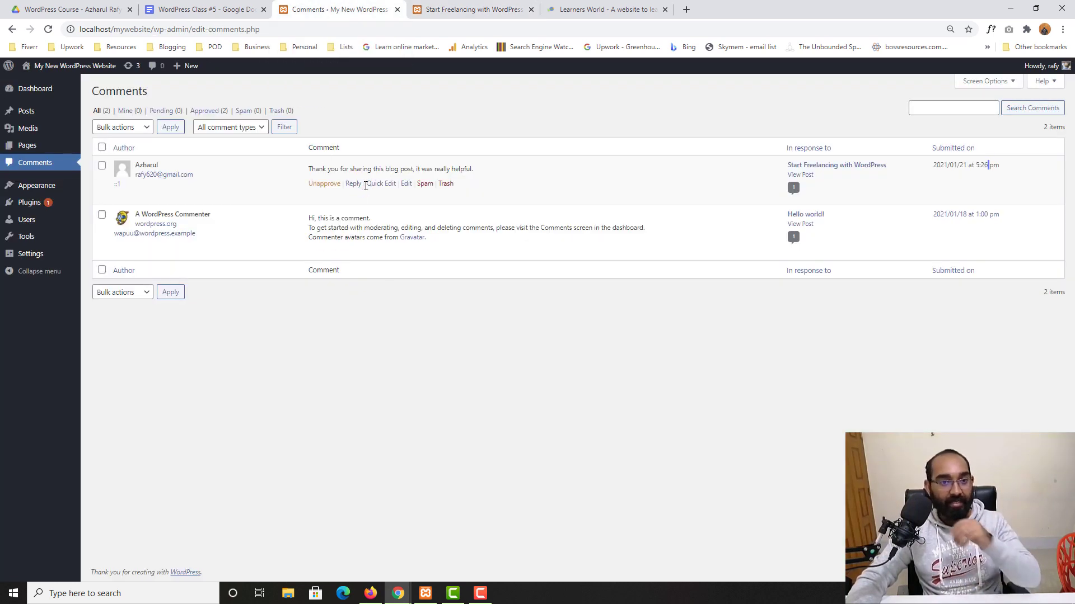
{"action": "left_click", "coordinate": [354, 184]}
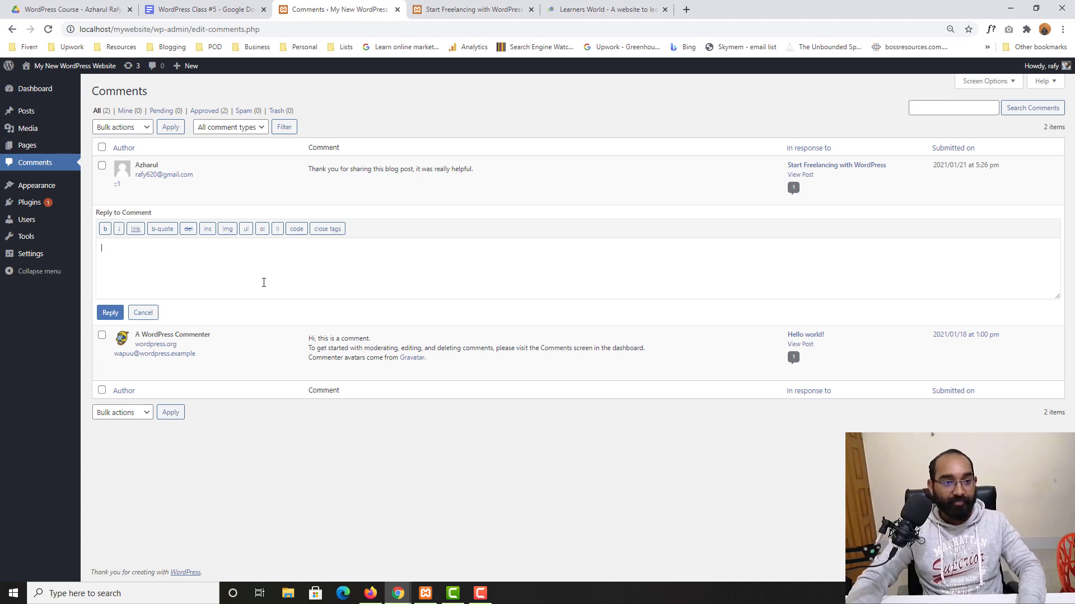
{"action": "type", "text": "Glad to kno"}
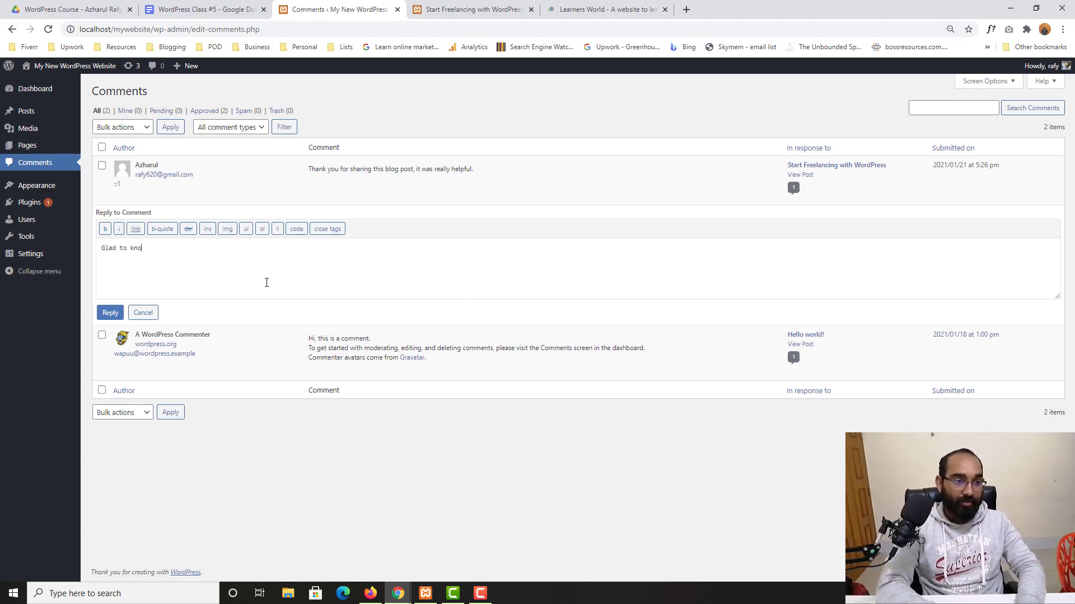
{"action": "type", "text": "w you en"}
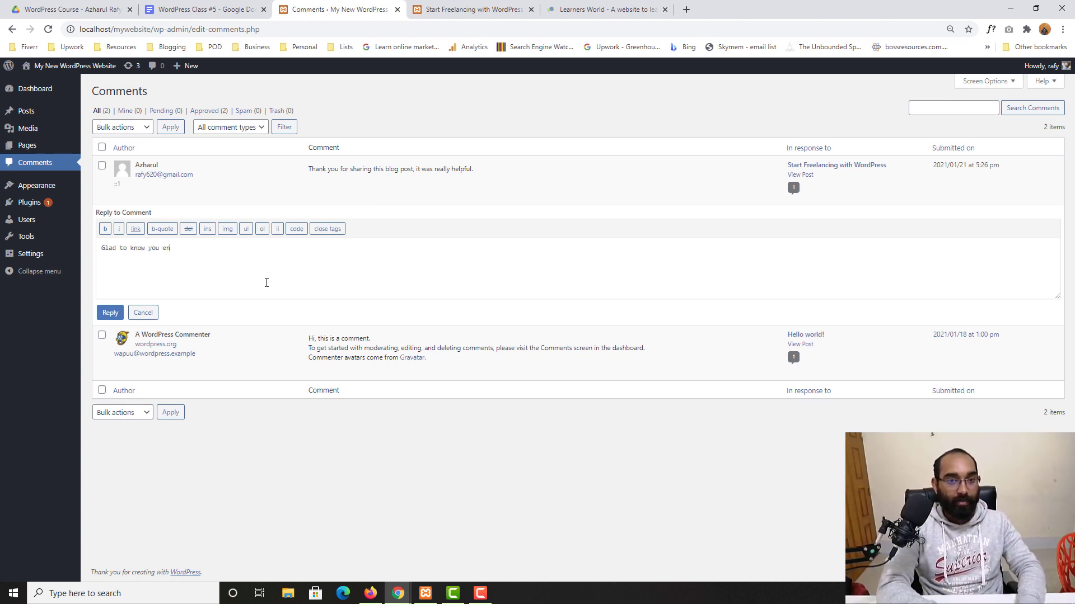
{"action": "type", "text": "joyed the blog"}
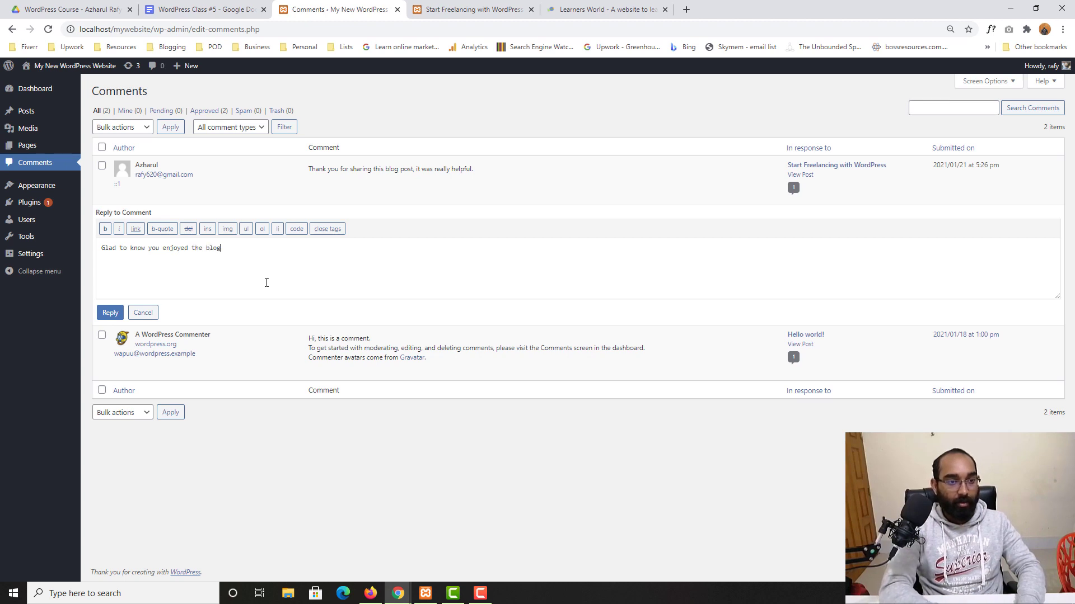
{"action": "type", "text": " post."}
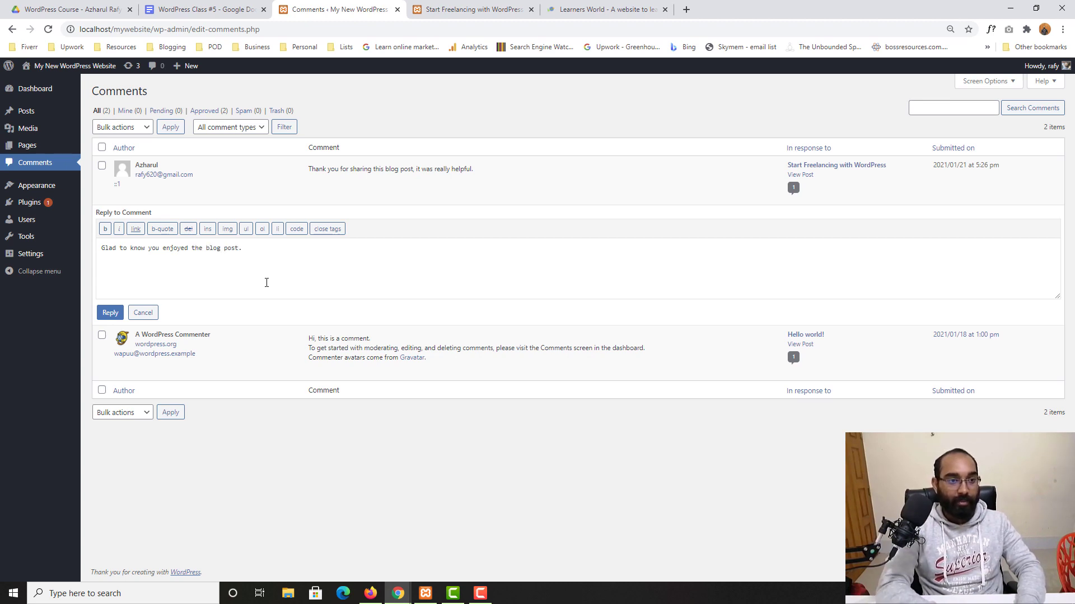
{"action": "type", "text": " Please "}
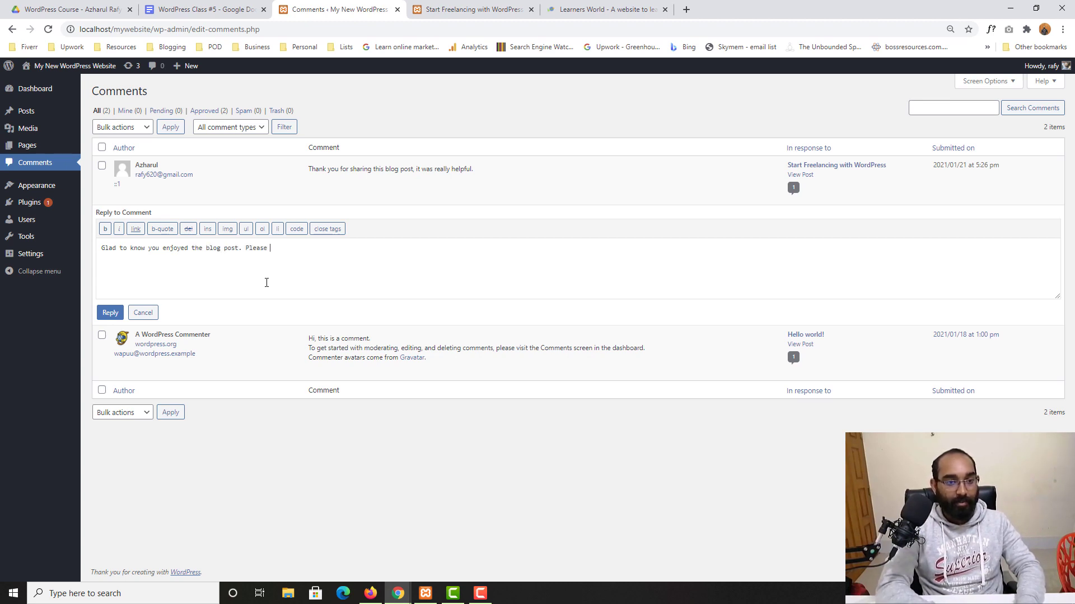
{"action": "type", "text": "share it with "}
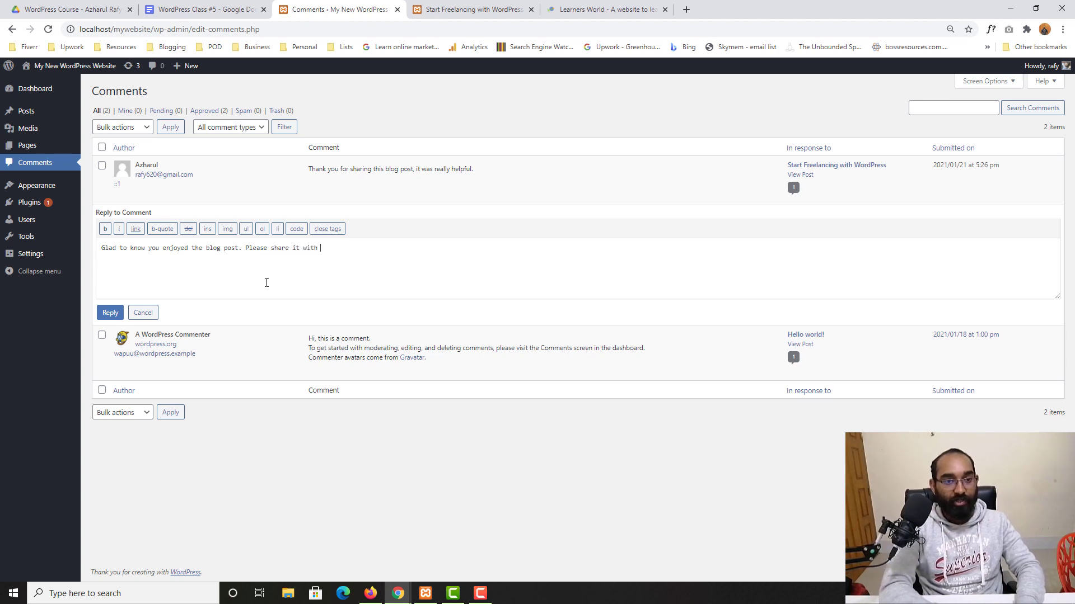
{"action": "type", "text": "your frie"}
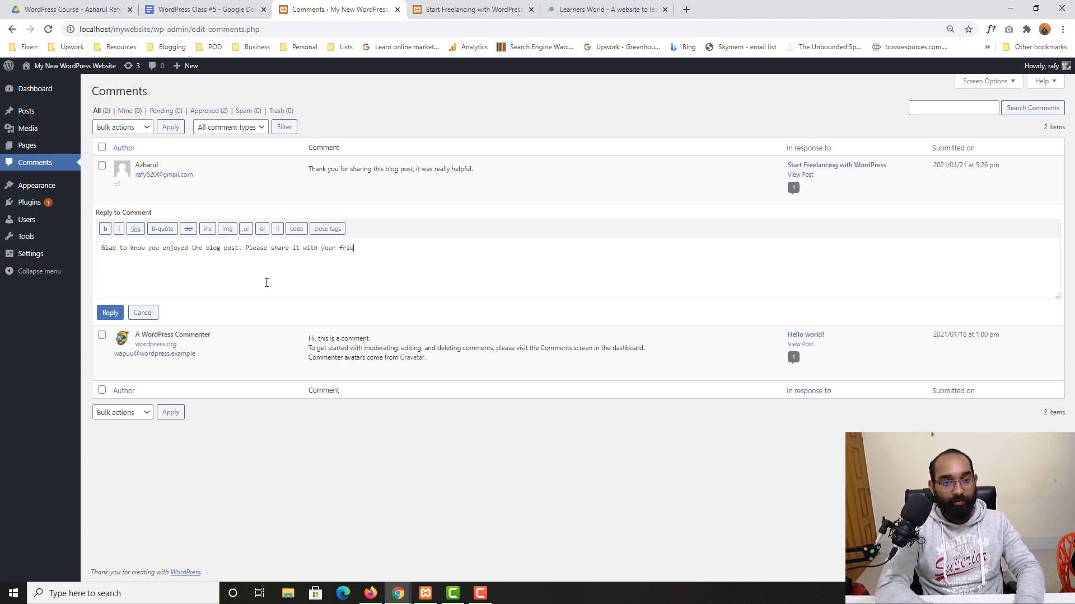
{"action": "type", "text": "nds"}
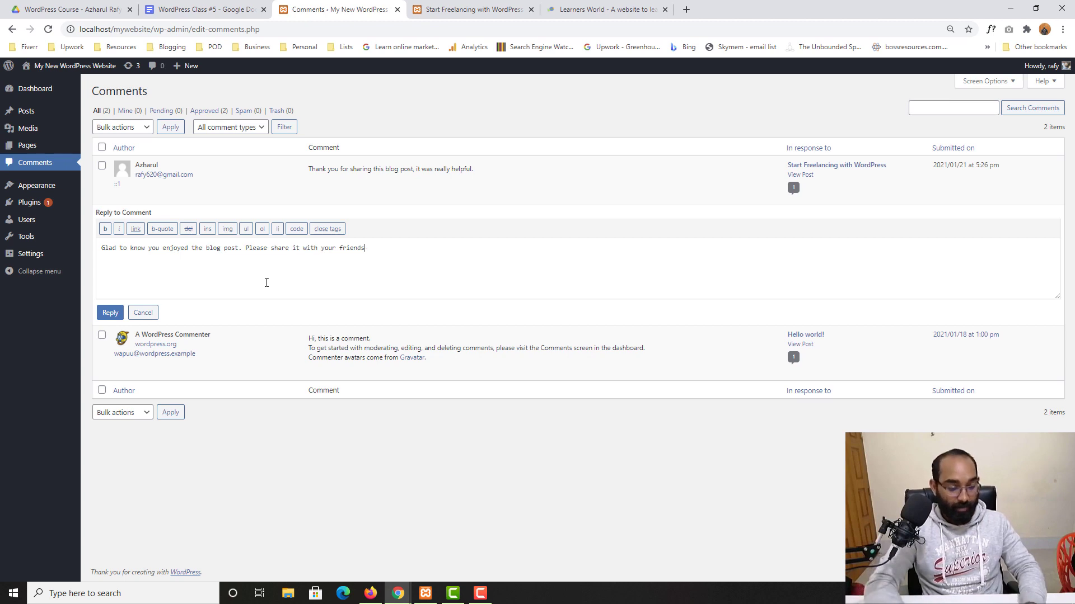
{"action": "type", "text": "!"}
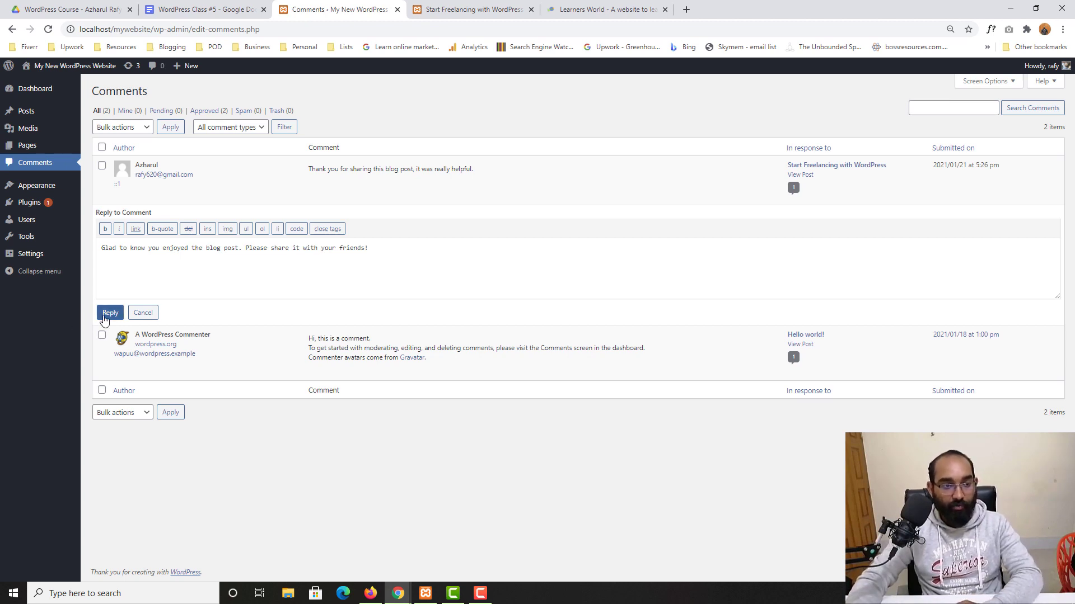
{"action": "left_click", "coordinate": [109, 313]}
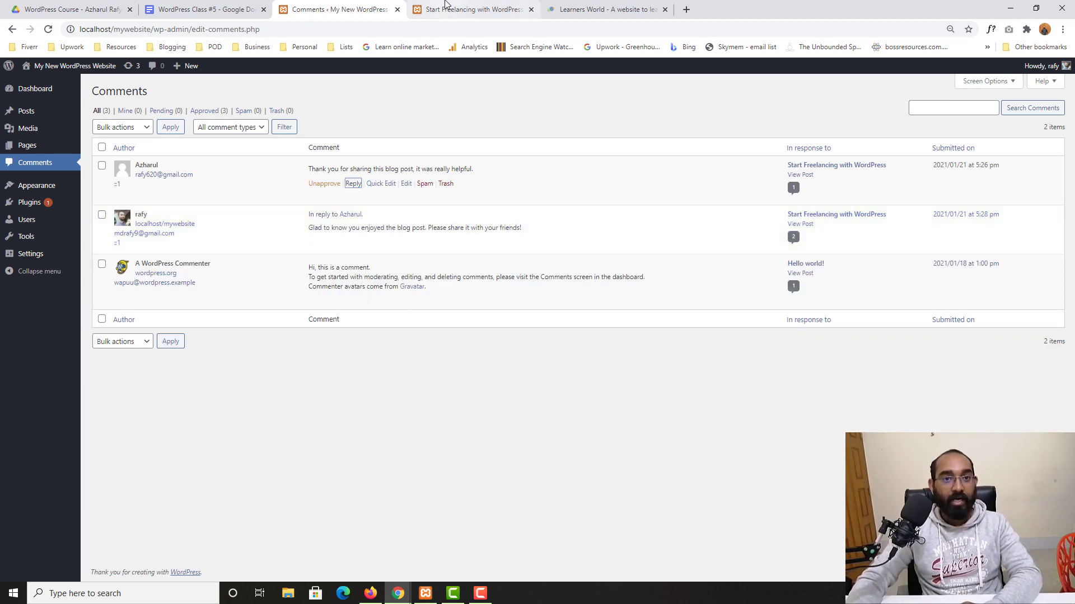
{"action": "left_click", "coordinate": [446, 5]}
{"action": "key", "text": "F5"}
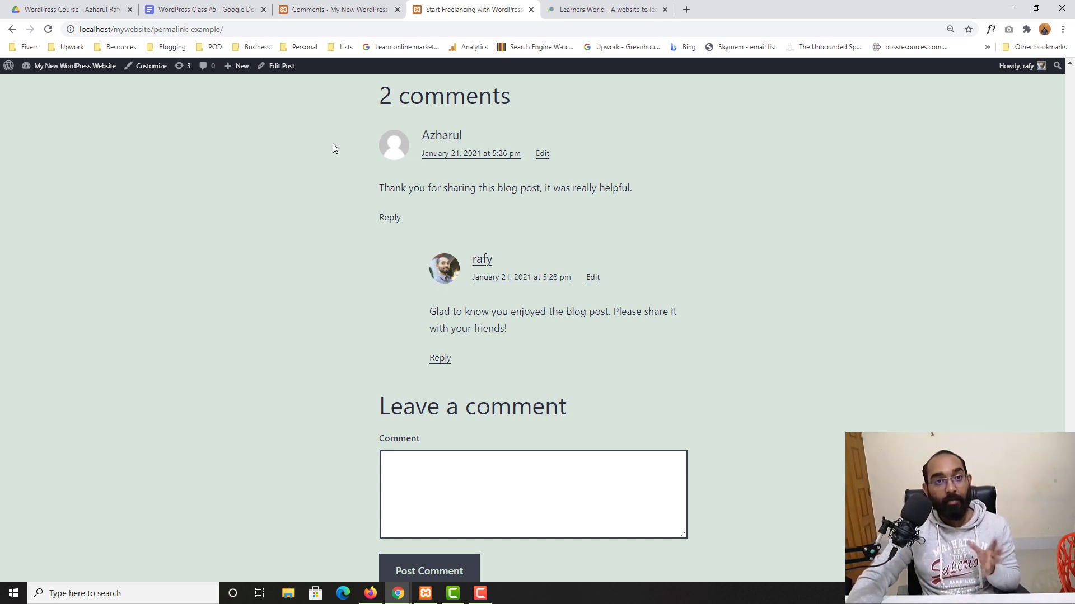
Step: Review the visitor's comment sentence on the post, then return to the Comments admin list
{"action": "left_click", "coordinate": [336, 10]}
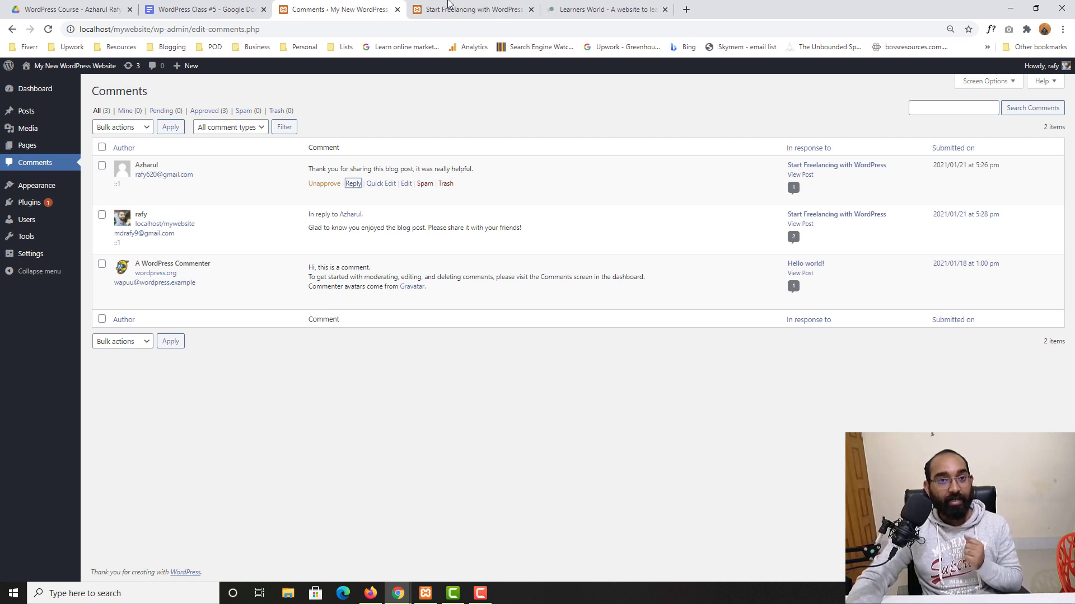
{"action": "key", "text": "ctrl+Tab"}
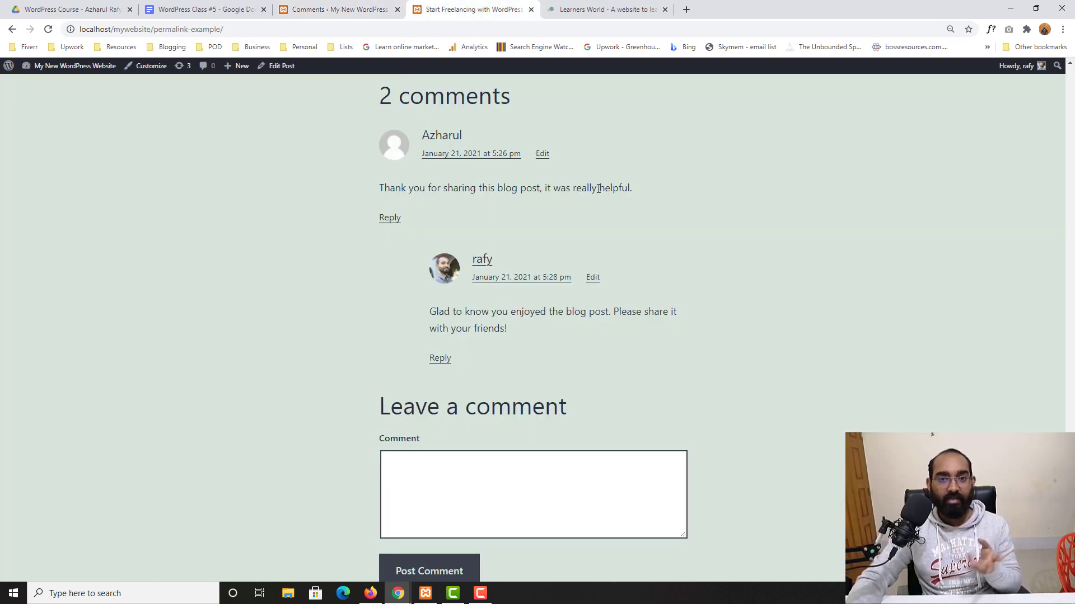
{"action": "left_click_drag", "start_coordinate": [632, 189], "coordinate": [386, 182]}
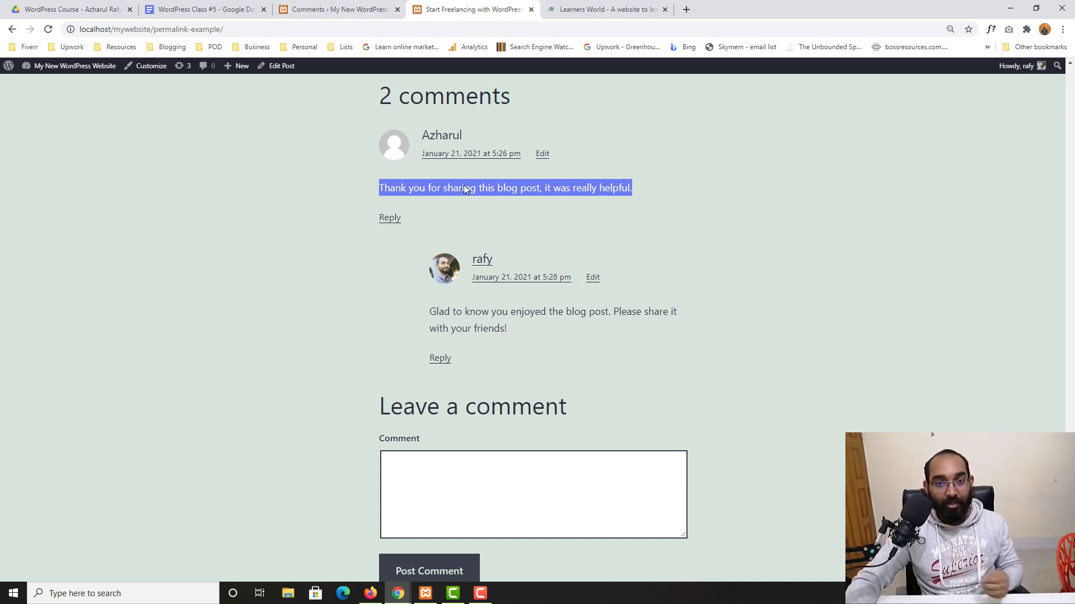
{"action": "left_click", "coordinate": [330, 9]}
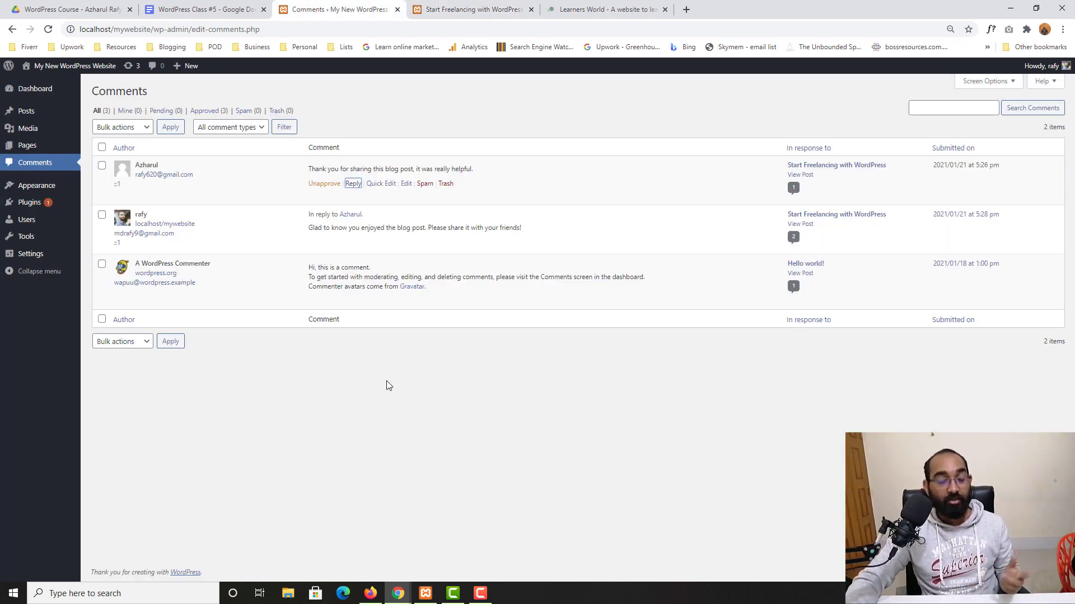
Step: Quick Edit the visitor's comment to append 'sharing this post now!' and reload the post to verify
{"action": "left_click", "coordinate": [381, 185]}
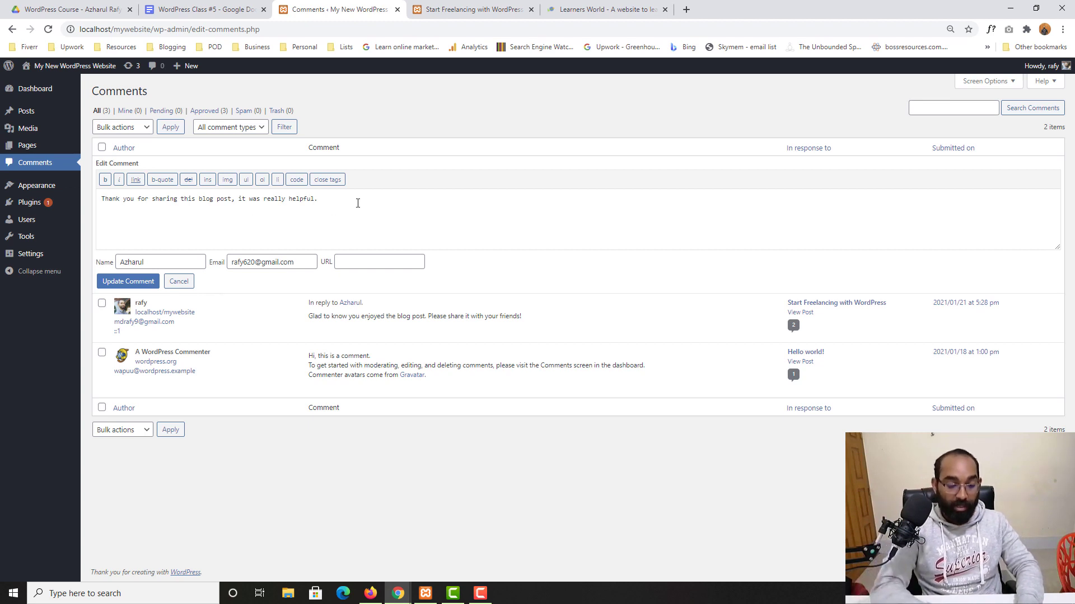
{"action": "type", "text": "sharing thi"}
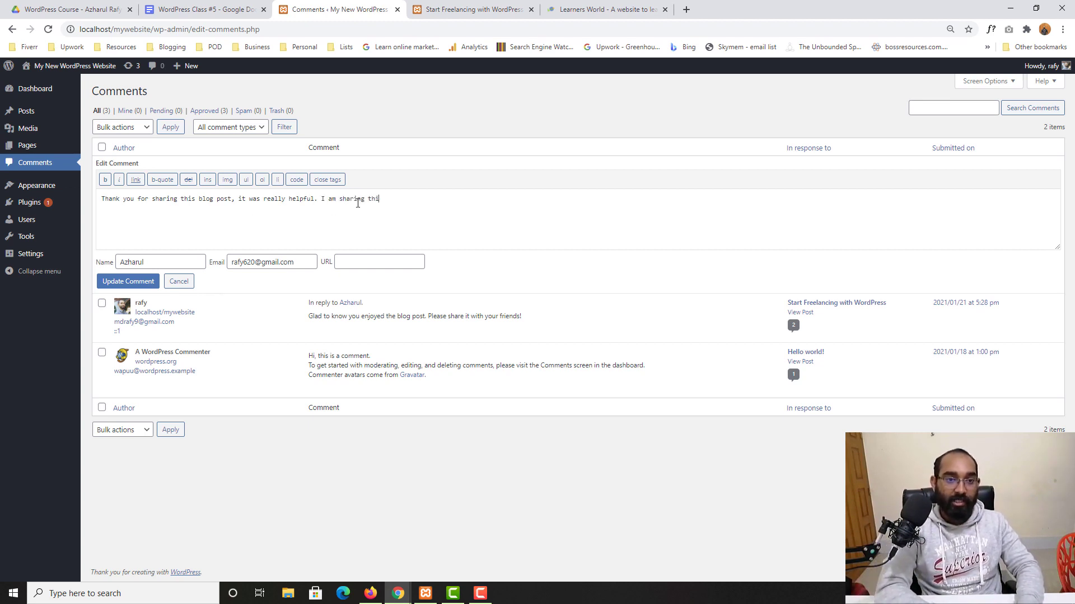
{"action": "type", "text": "s post now!"}
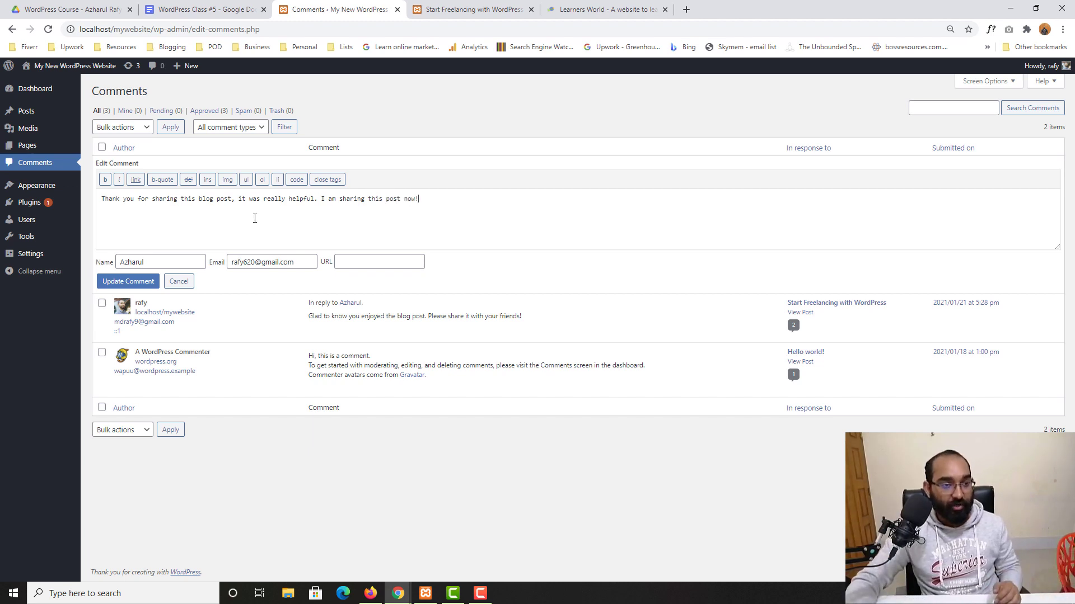
{"action": "left_click", "coordinate": [128, 282]}
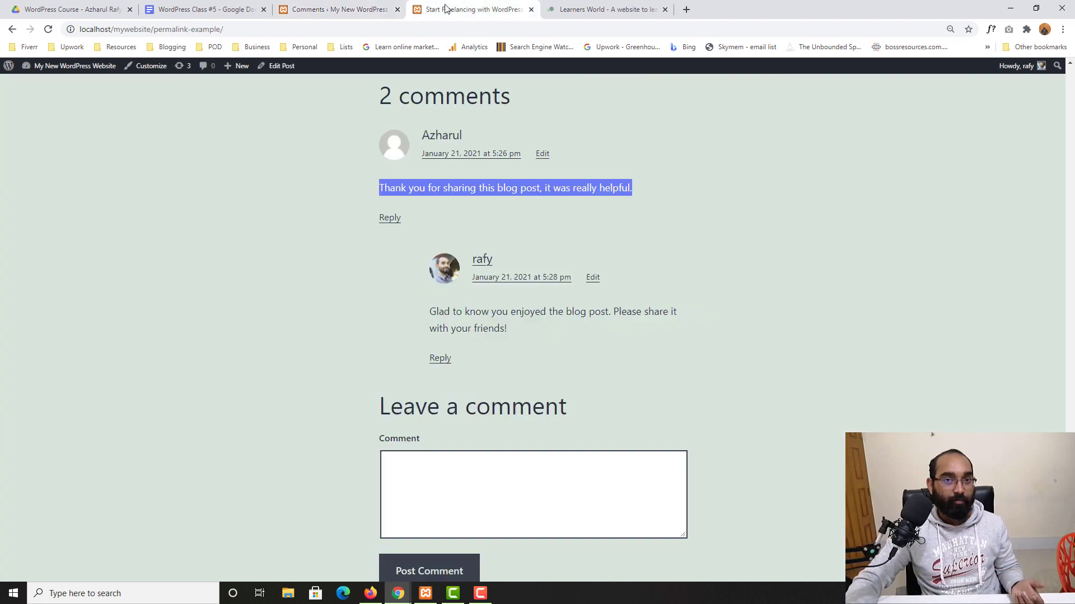
{"action": "key", "text": "ctrl+Tab"}
{"action": "scroll", "coordinate": [53, 79], "scroll_direction": "up", "scroll_amount": 1}
{"action": "left_click", "coordinate": [48, 29]}
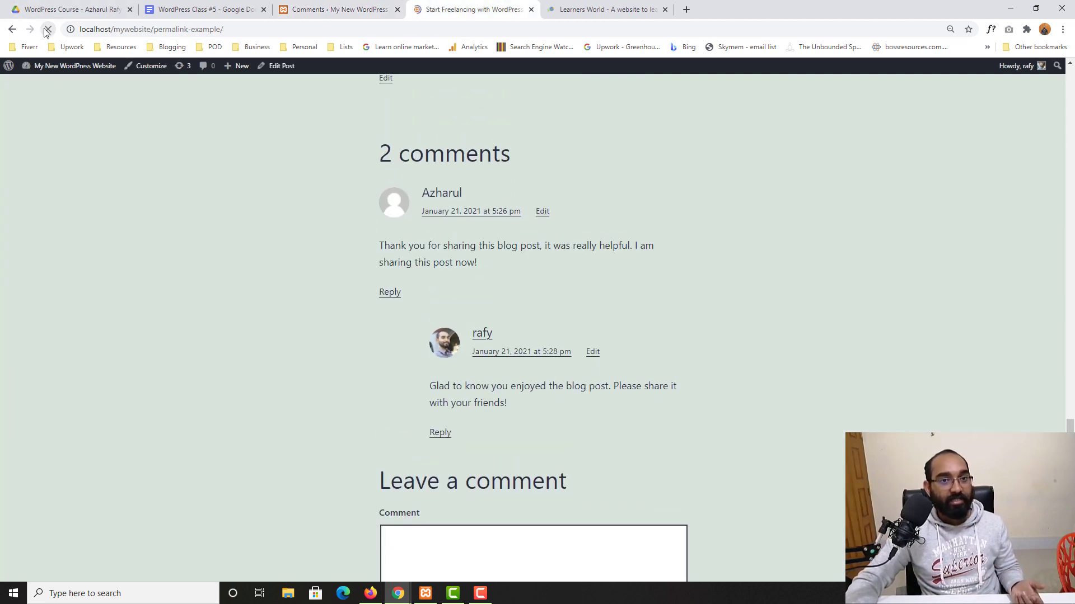
{"action": "left_click", "coordinate": [297, 9]}
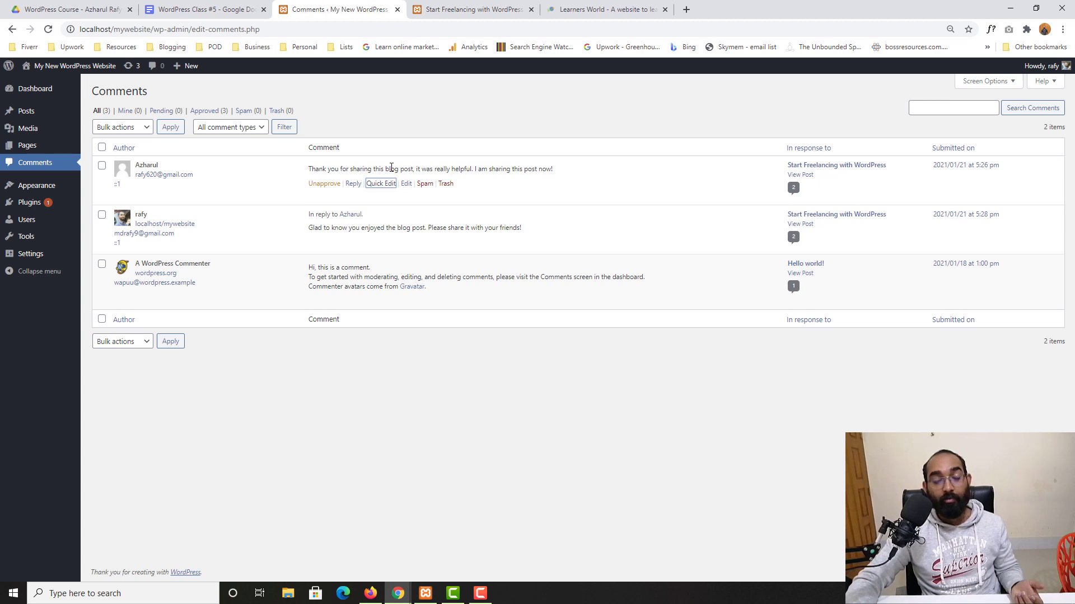
{"action": "key", "text": "ctrl+Tab"}
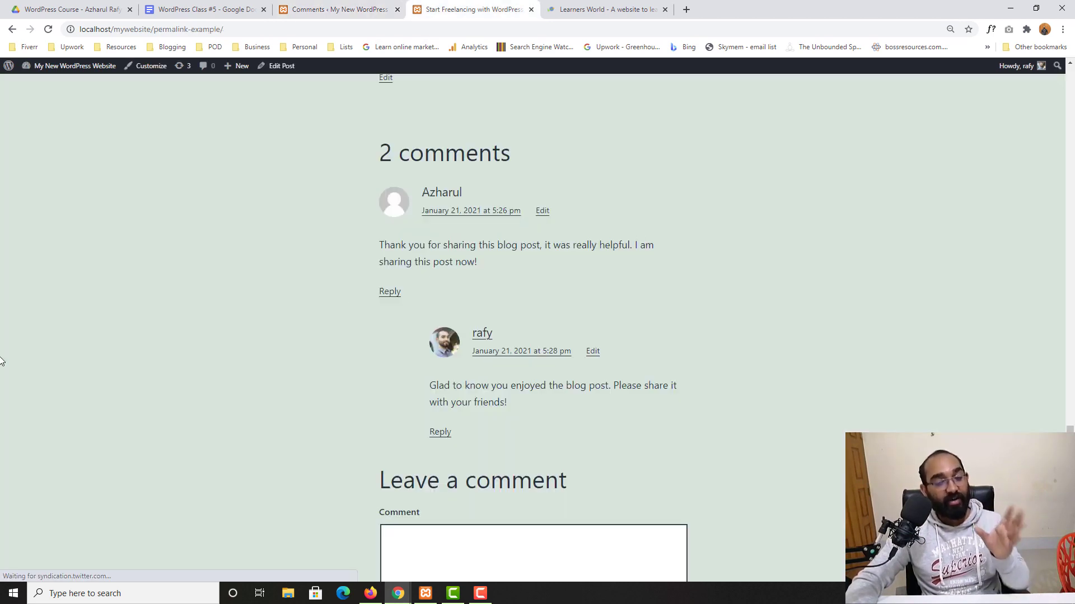
Step: Switch to the 'Comments ‹ My New WordPress' tab listing all three comments
{"action": "left_click", "coordinate": [330, 9]}
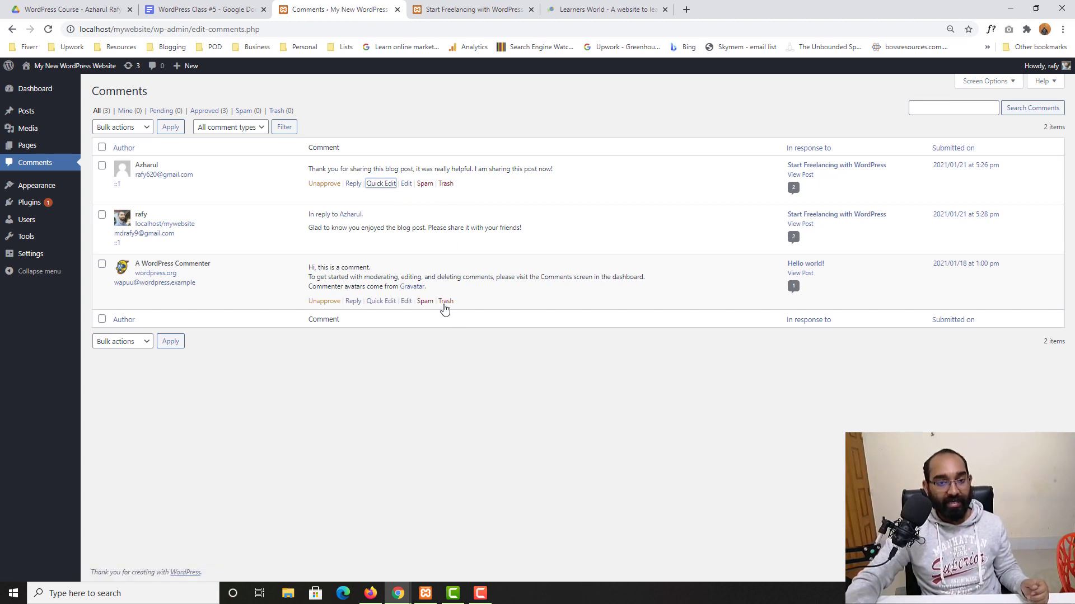
Step: Trash the WordPress Commenter sample comment, delete it permanently from Trash, and open Pages
{"action": "left_click", "coordinate": [445, 302]}
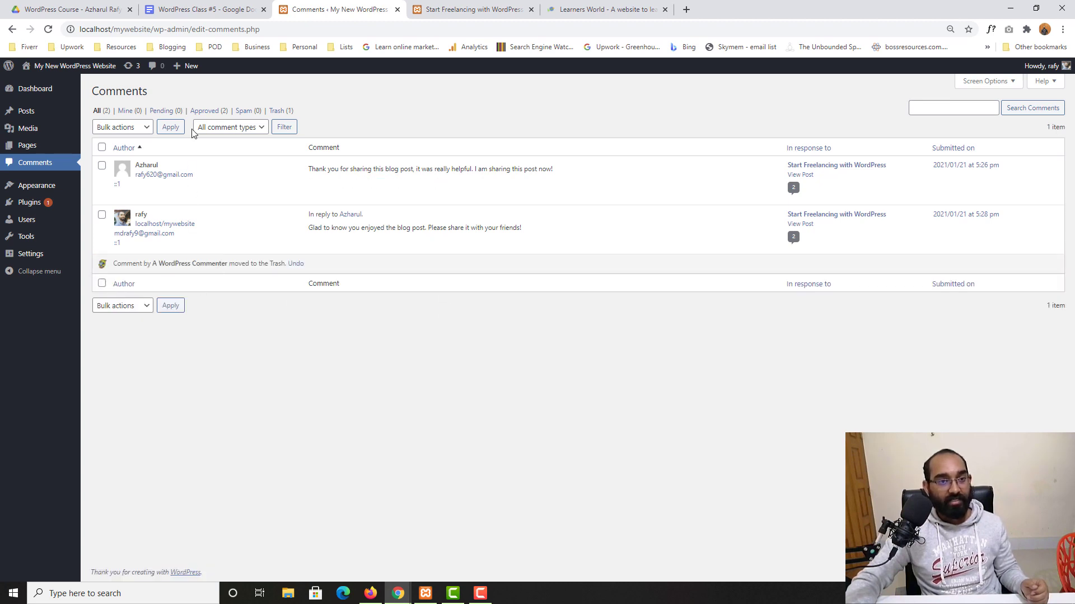
{"action": "left_click", "coordinate": [279, 112]}
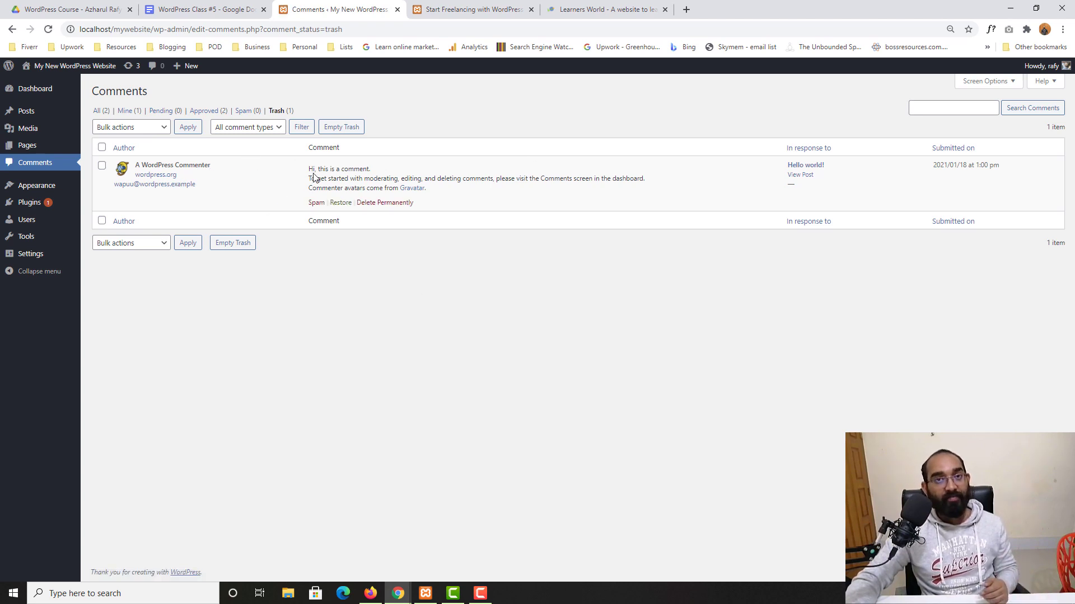
{"action": "left_click", "coordinate": [382, 204]}
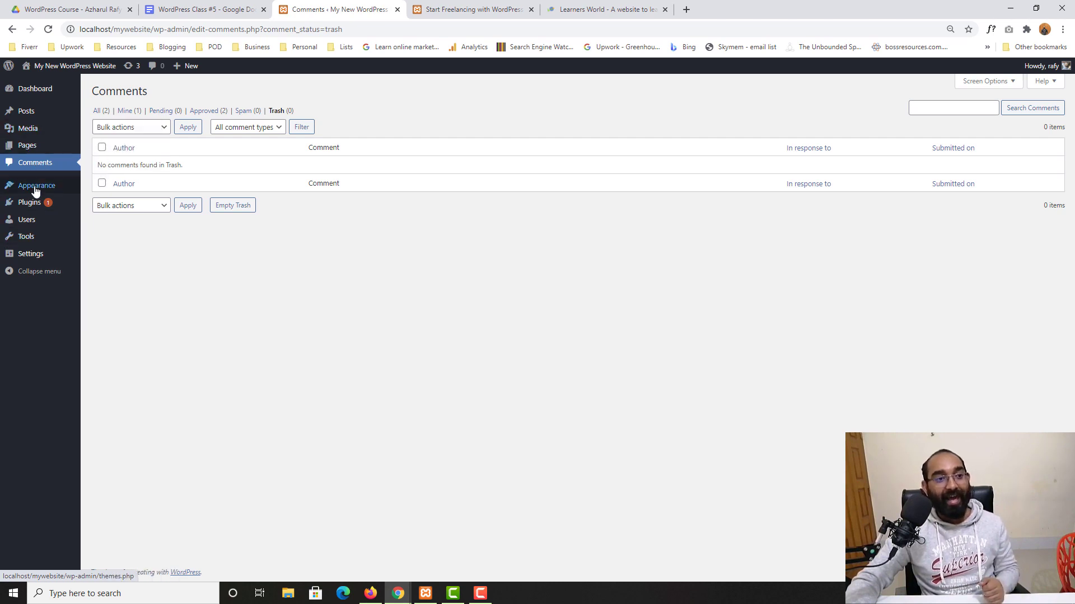
{"action": "mouse_move", "coordinate": [35, 192]}
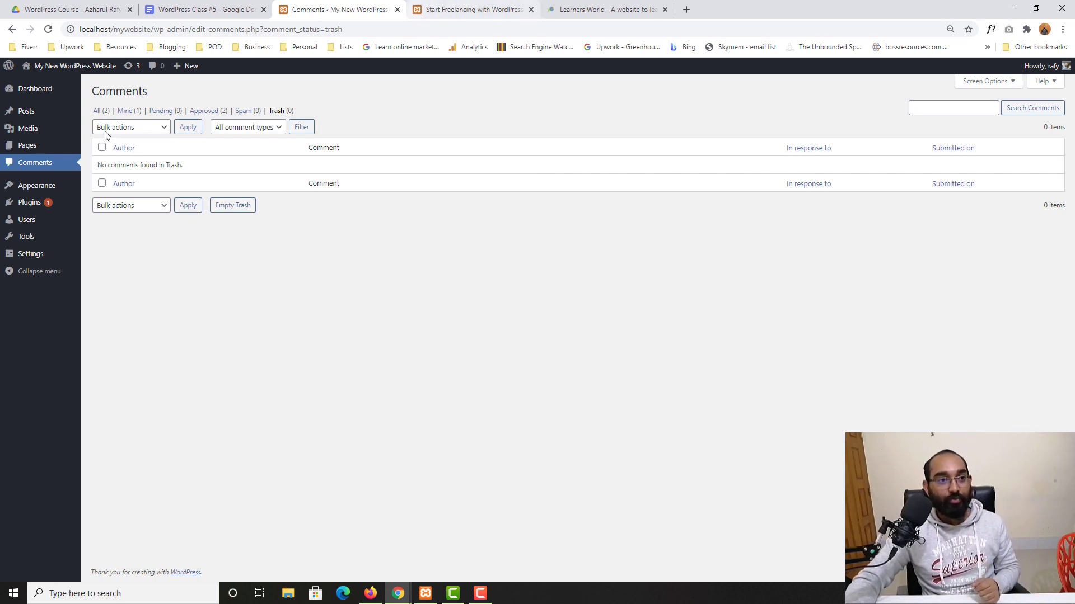
{"action": "left_click", "coordinate": [27, 144]}
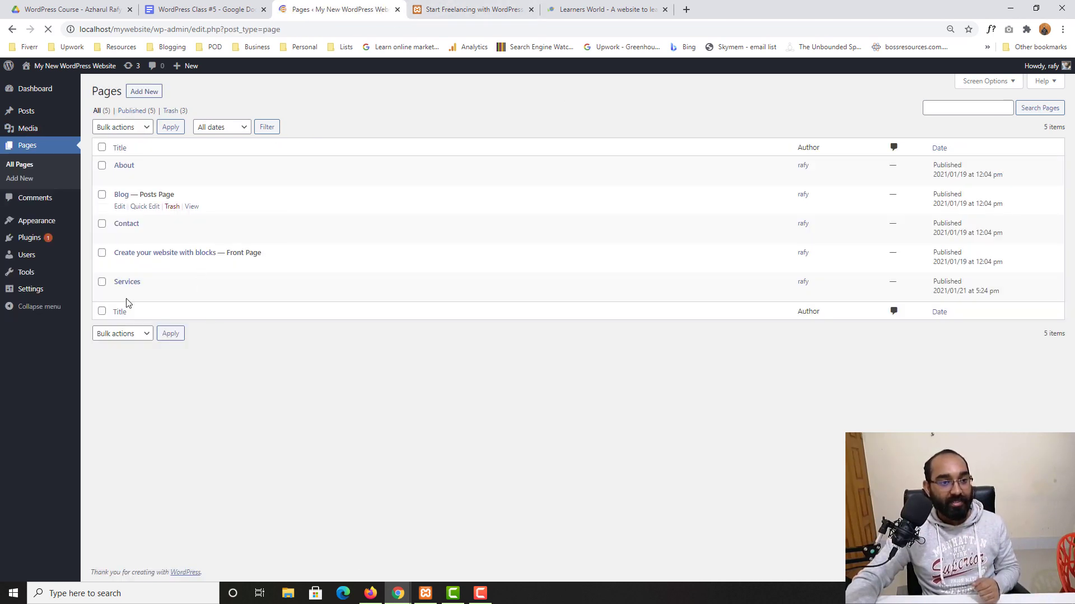
Step: Scroll through the site's live home page in the post tab
{"action": "left_click", "coordinate": [492, 9]}
{"action": "scroll", "coordinate": [671, 305], "scroll_direction": "up", "scroll_amount": 20}
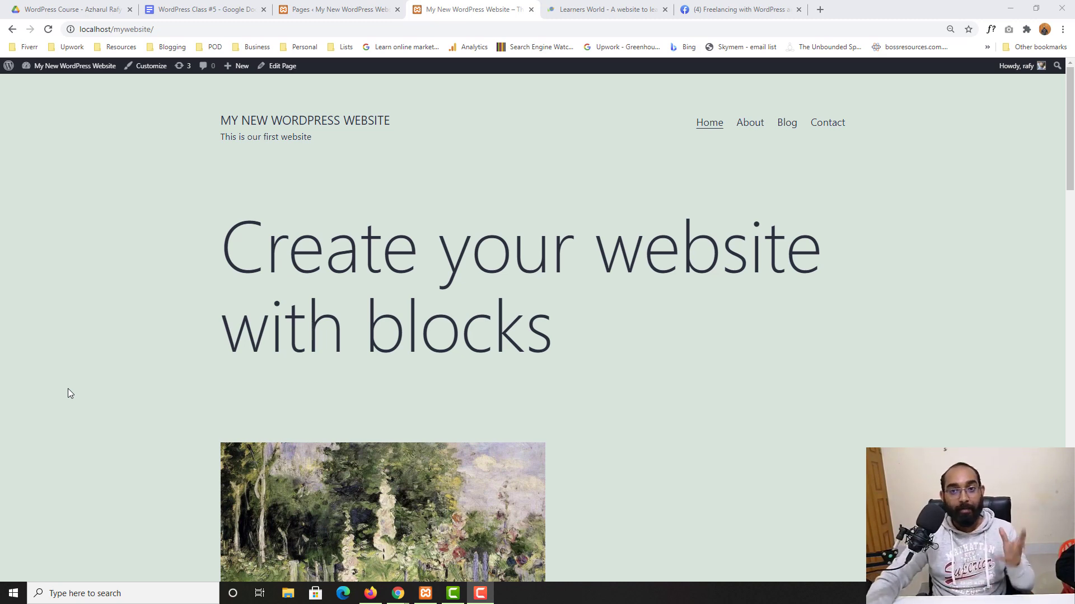
{"action": "scroll", "coordinate": [9, 370], "scroll_direction": "down", "scroll_amount": 15}
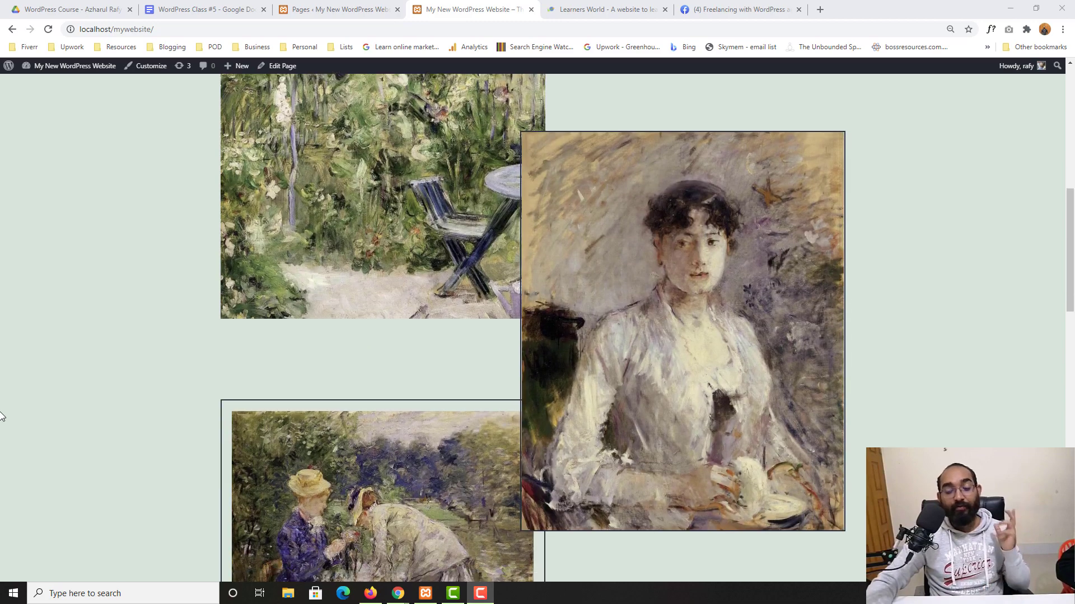
{"action": "scroll", "coordinate": [2, 431], "scroll_direction": "down", "scroll_amount": 5}
{"action": "scroll", "coordinate": [192, 395], "scroll_direction": "up", "scroll_amount": 20}
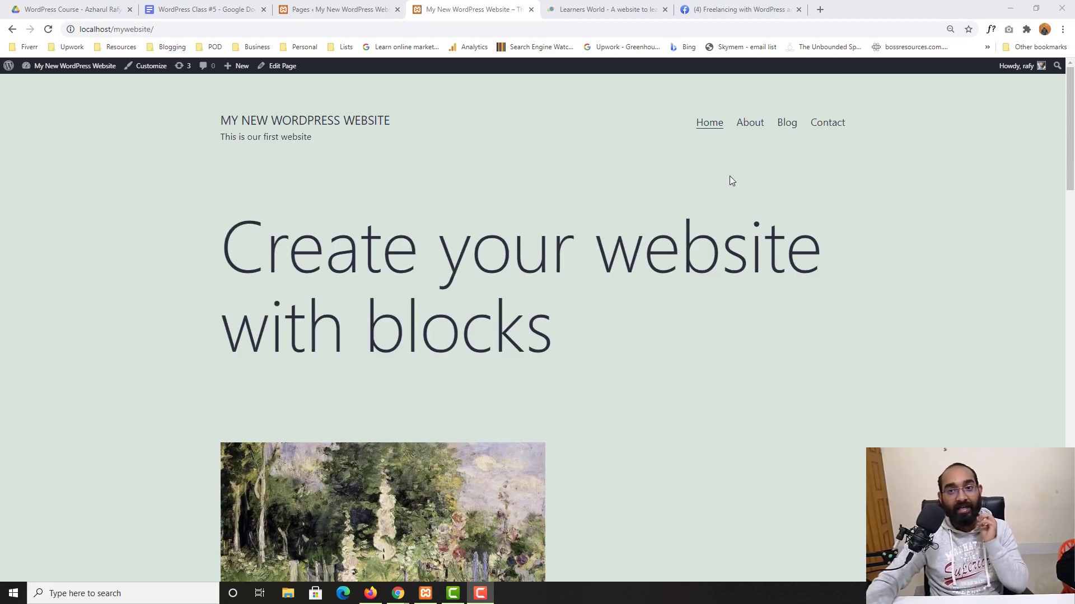
Step: Switch to the Freelancing with WordPress and Elementor Facebook group and scroll to its top
{"action": "left_click", "coordinate": [756, 5]}
{"action": "scroll", "coordinate": [267, 249], "scroll_direction": "up", "scroll_amount": 10}
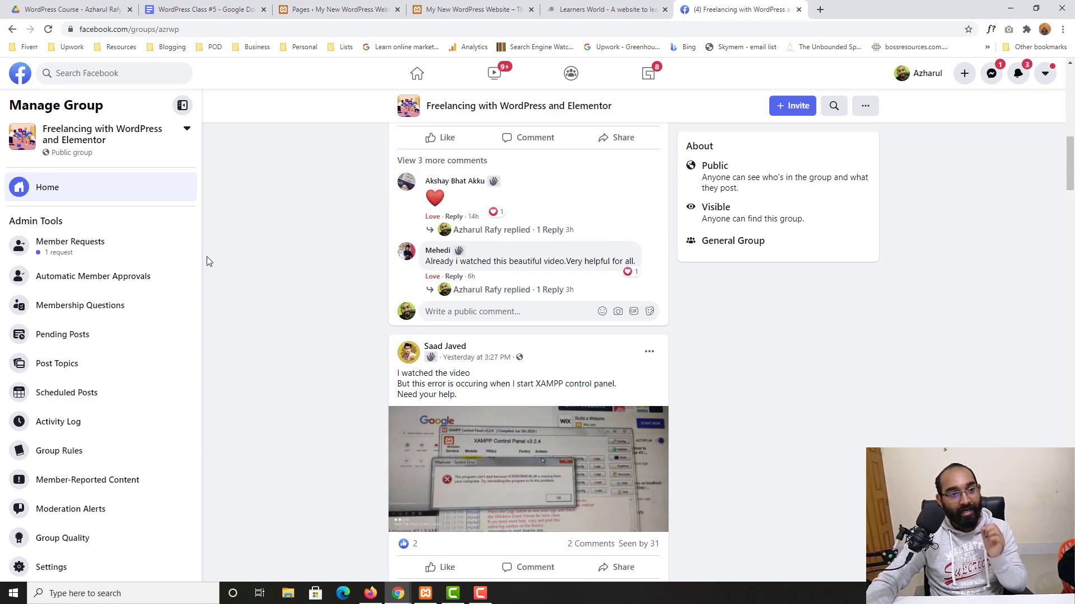
{"action": "scroll", "coordinate": [302, 225], "scroll_direction": "up", "scroll_amount": 5}
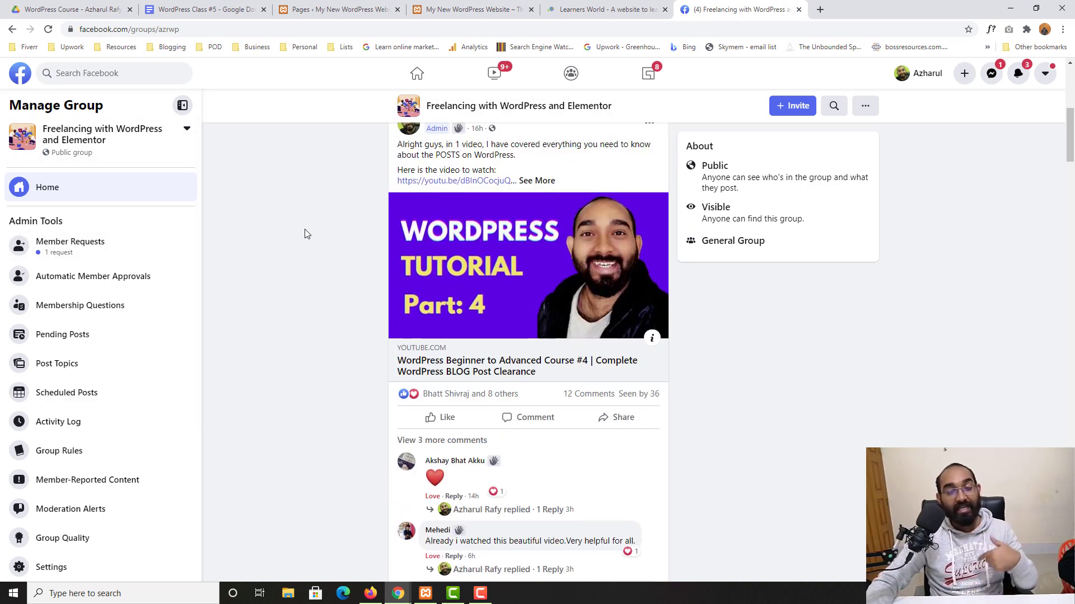
{"action": "scroll", "coordinate": [307, 234], "scroll_direction": "up", "scroll_amount": 7}
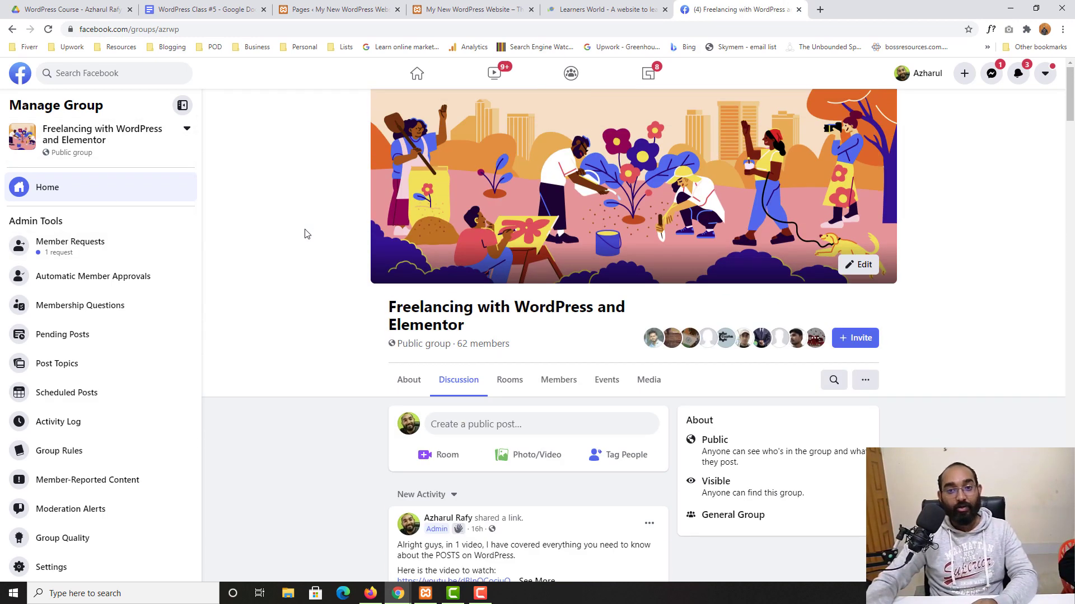